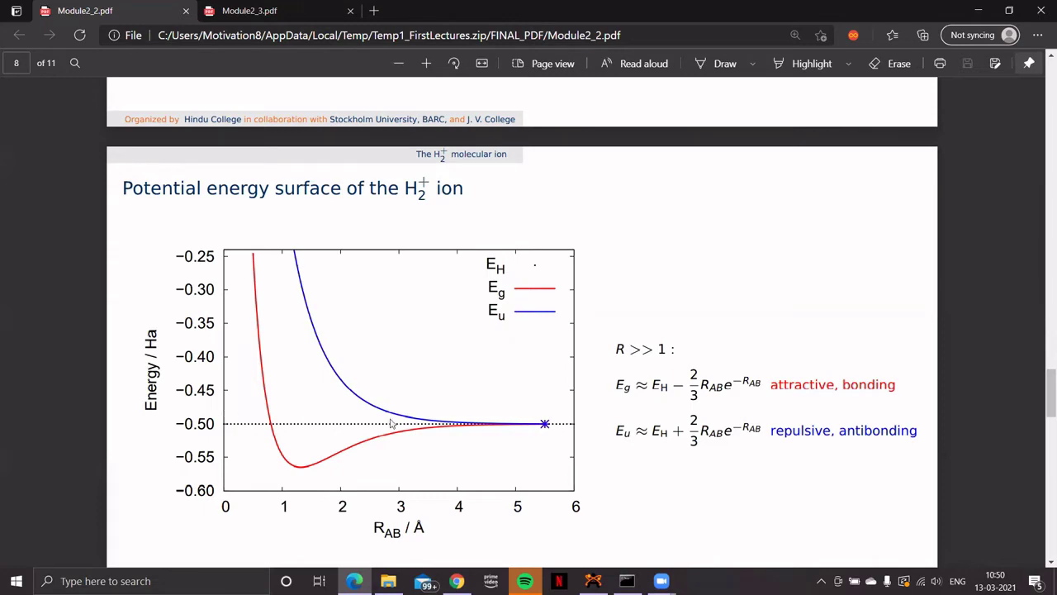
View the molecular orbitals slide of the H2+ ion in Module2_2.pdf and bring up Module2_3.pdf.
{"action": "scroll", "coordinate": [373, 305], "scroll_direction": "down", "scroll_amount": 5}
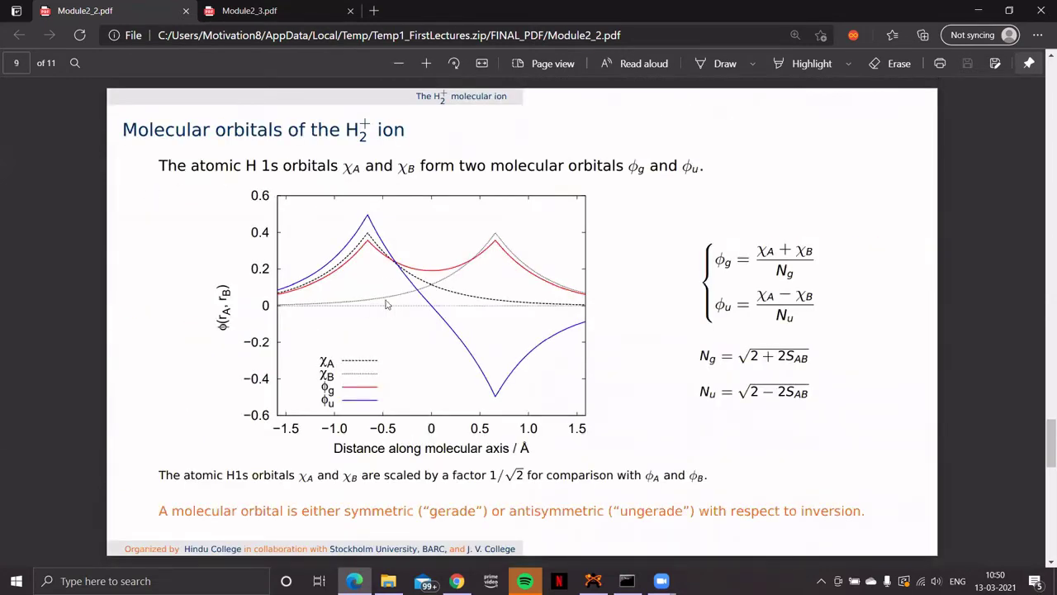
{"action": "left_click", "coordinate": [281, 11]}
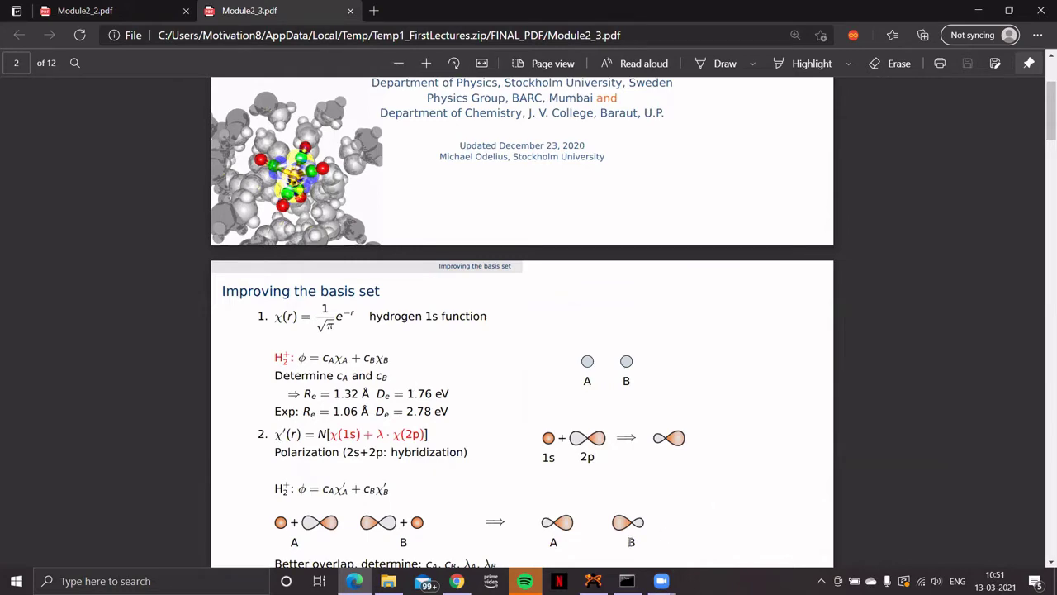
Switch to Avogadro and draw two singly bonded hydrogen atoms in the empty view.
{"action": "left_click", "coordinate": [593, 581]}
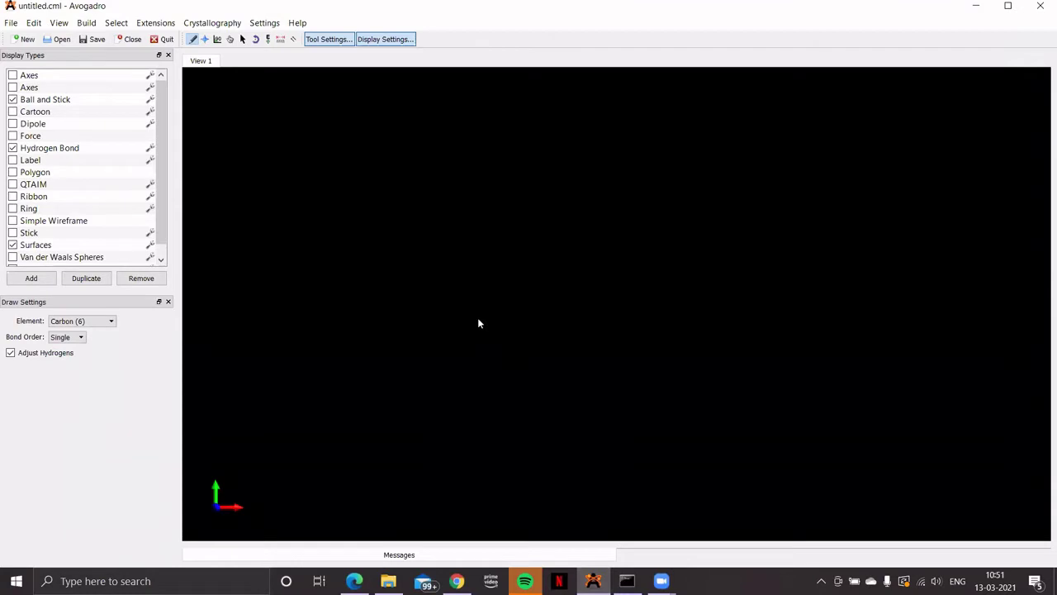
{"action": "left_click", "coordinate": [112, 321]}
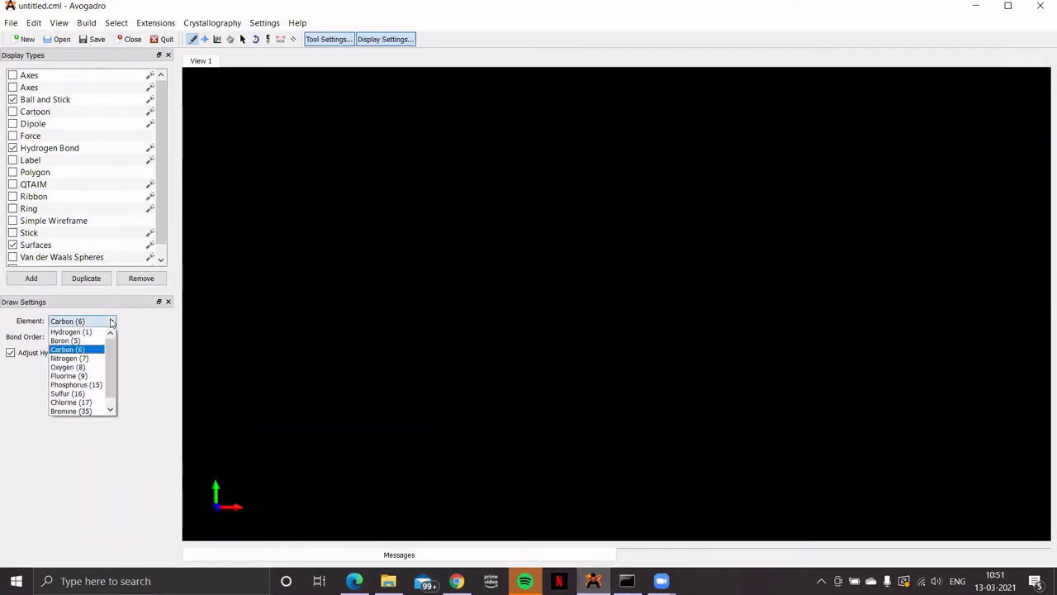
{"action": "left_click", "coordinate": [71, 332]}
{"action": "left_click_drag", "start_coordinate": [477, 258], "coordinate": [533, 234]}
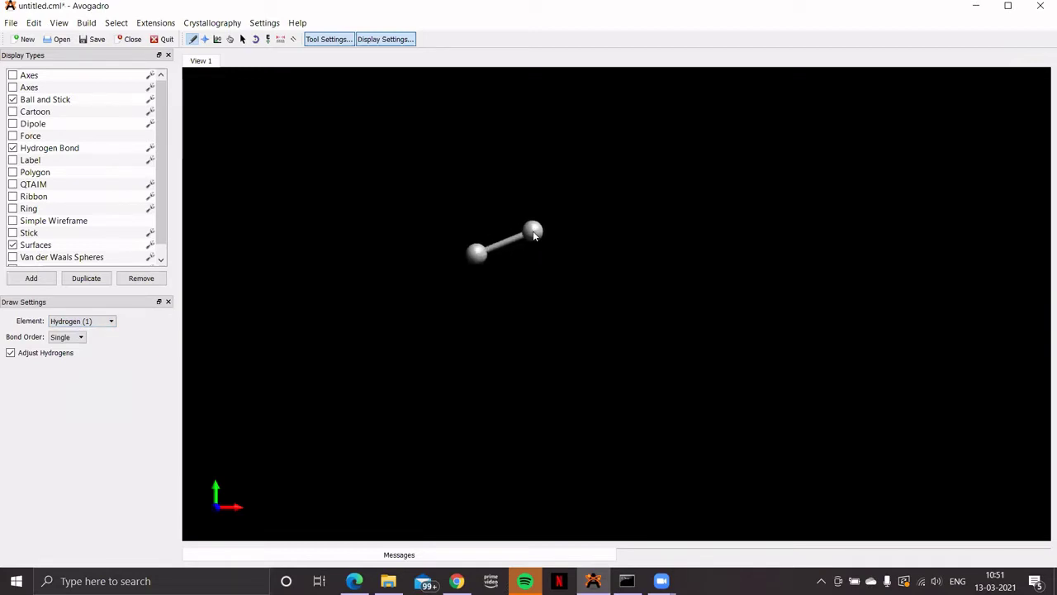
Run the auto-optimization on the hydrogen molecule with the UFF force field and Steepest Descent, and stop it.
{"action": "left_click", "coordinate": [267, 39]}
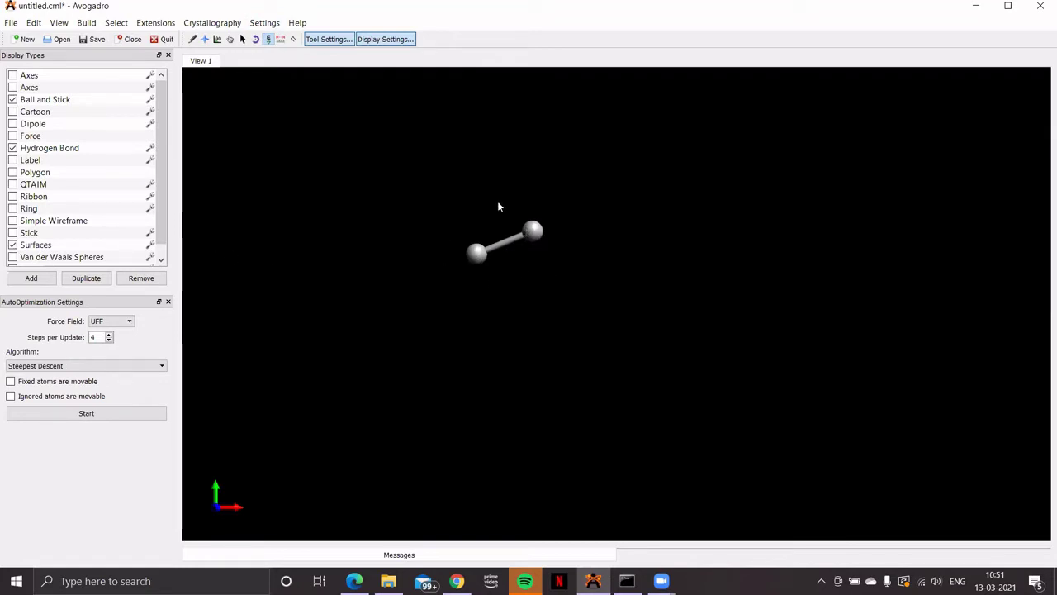
{"action": "left_click", "coordinate": [86, 413]}
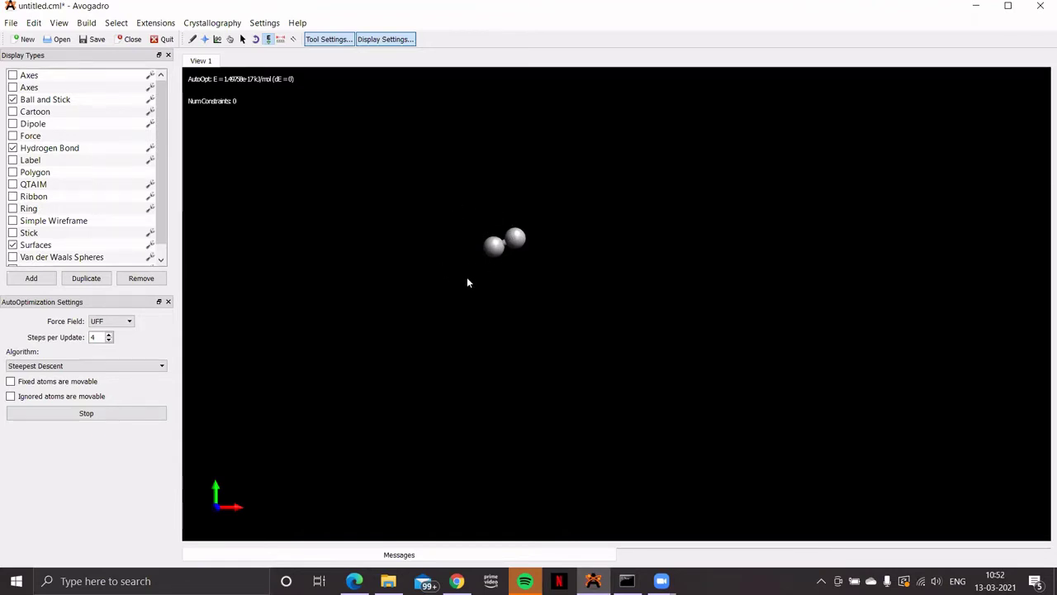
{"action": "left_click", "coordinate": [101, 418]}
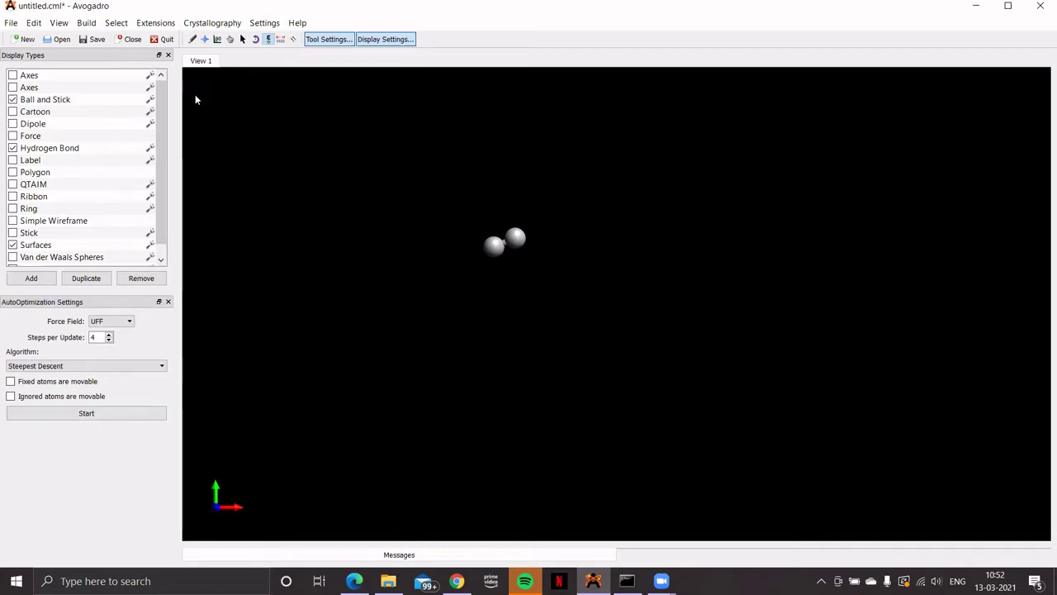
Open the Orca input generator for the optimized molecule and move its dialog clear of the centre of the view.
{"action": "left_click", "coordinate": [159, 25]}
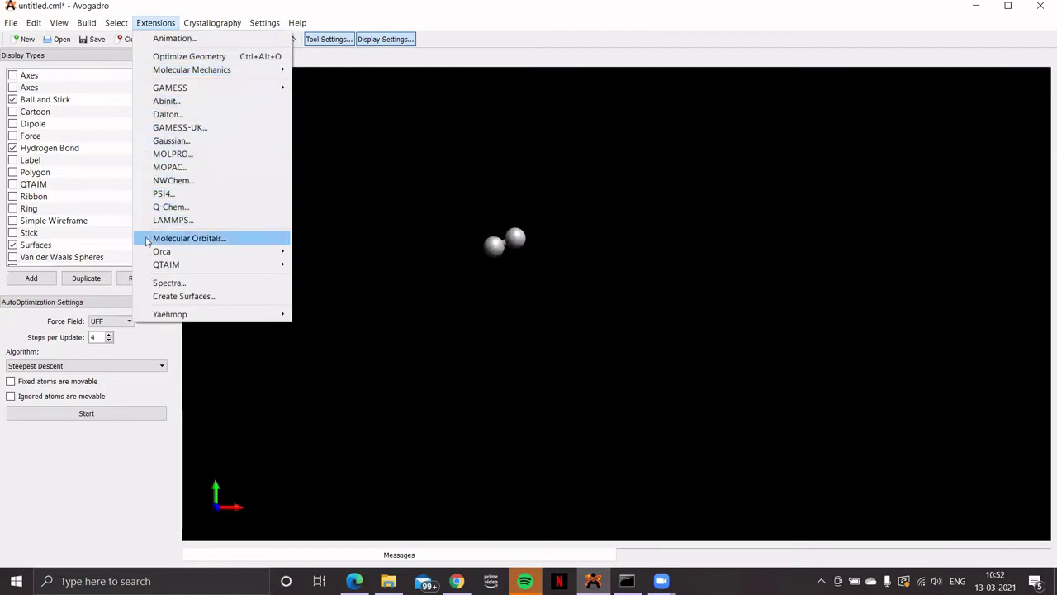
{"action": "mouse_move", "coordinate": [160, 252]}
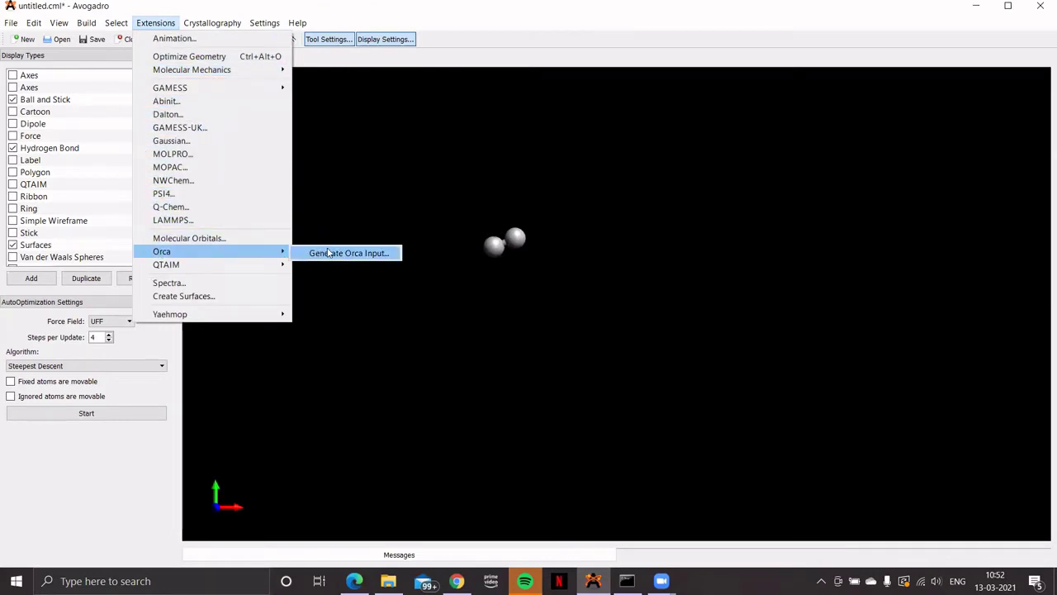
{"action": "left_click", "coordinate": [347, 253]}
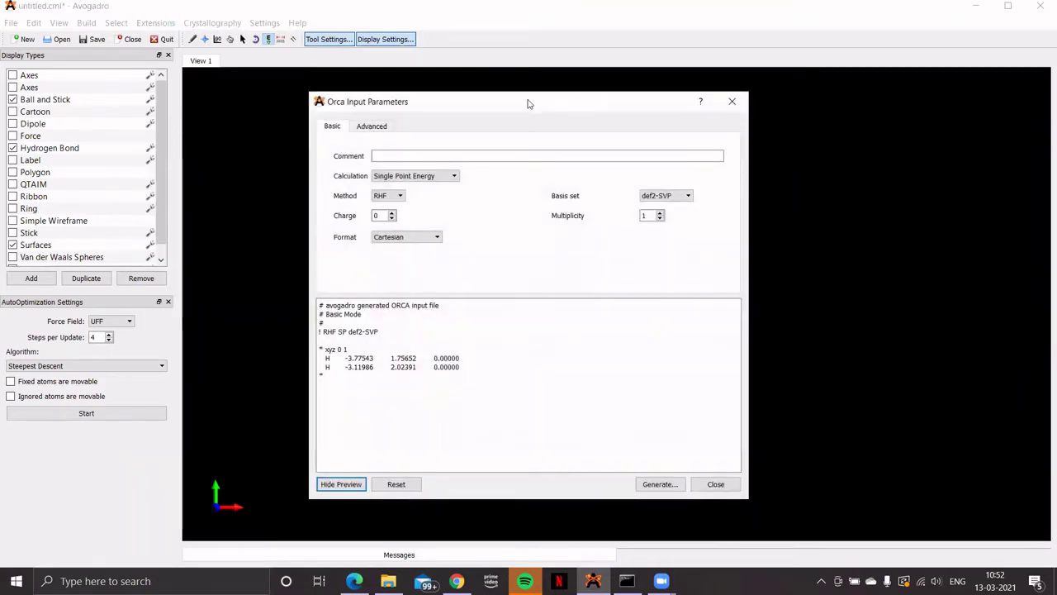
{"action": "left_click_drag", "start_coordinate": [528, 103], "coordinate": [840, 59]}
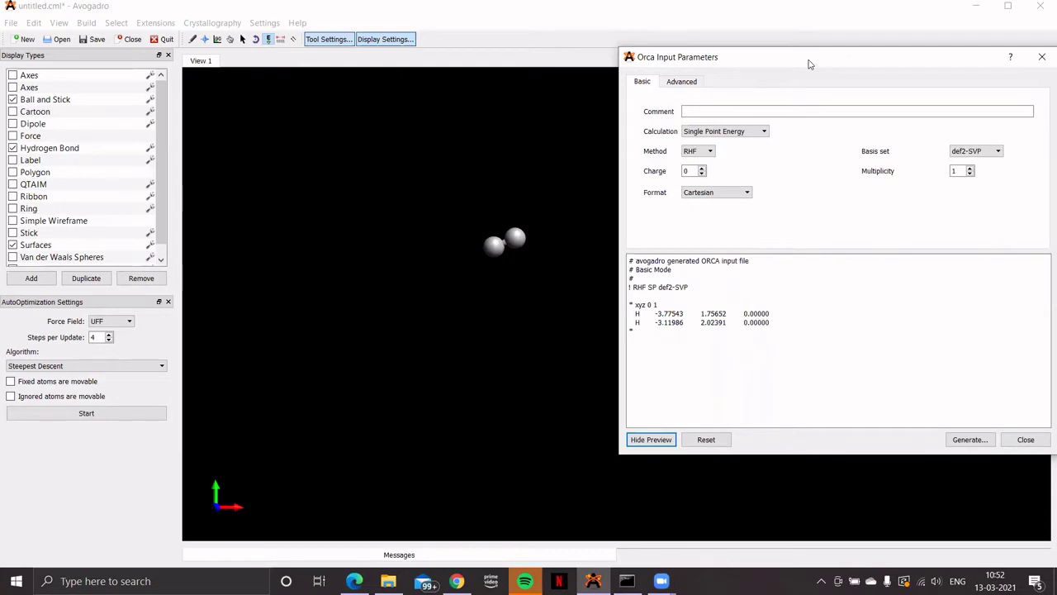
{"action": "left_click_drag", "start_coordinate": [810, 64], "coordinate": [702, 79]}
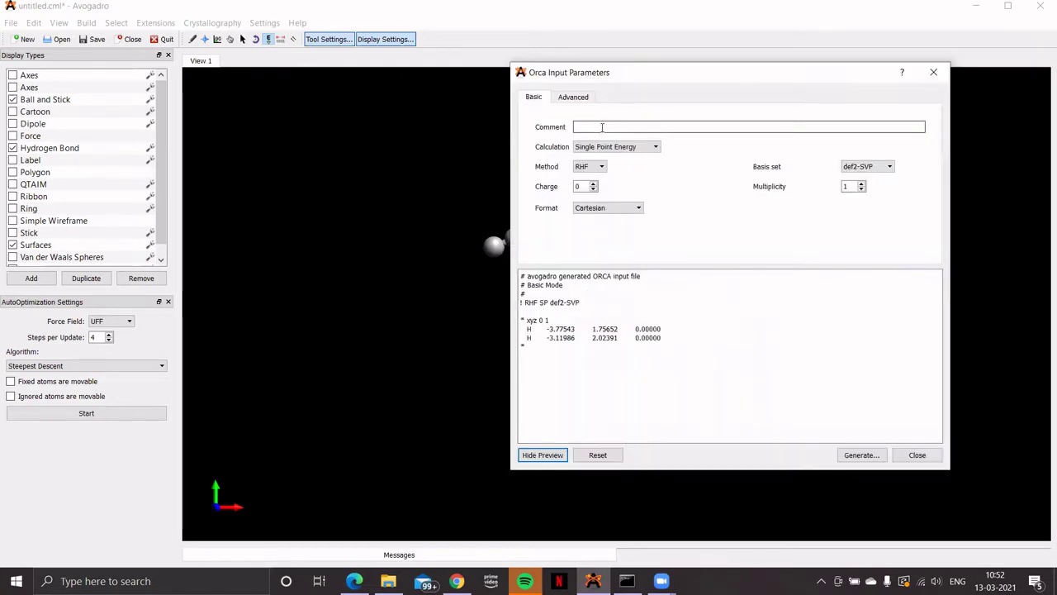
Enter "Geometry optimization of H2 ion" as the comment of the Orca input.
{"action": "type", "text": "Optimiz"}
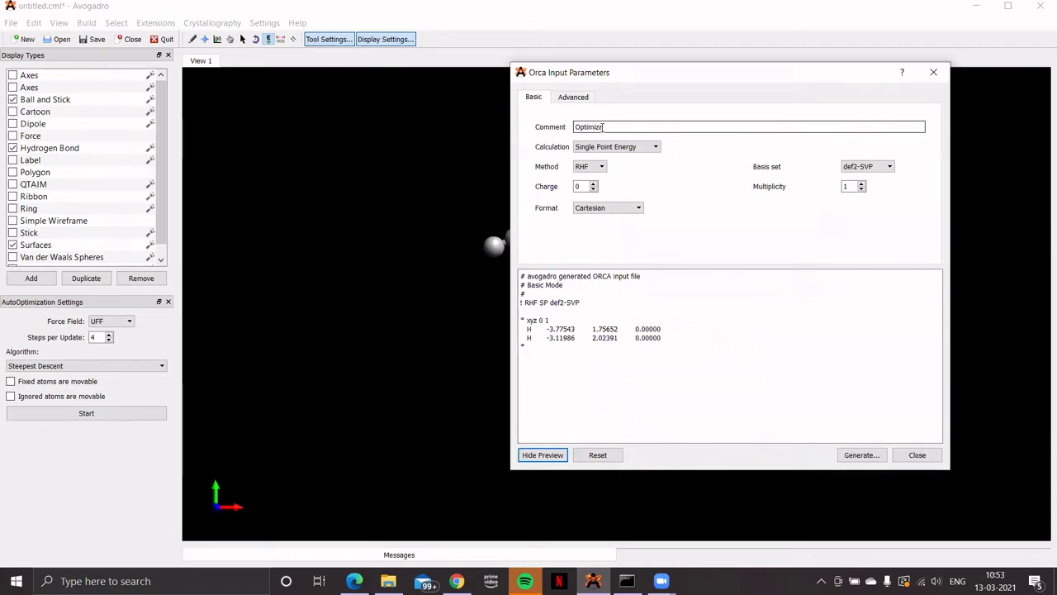
{"action": "key", "text": "BackSpace"}
{"action": "key", "text": "BackSpace"}
{"action": "key", "text": "BackSpace"}
{"action": "key", "text": "BackSpace"}
{"action": "key", "text": "BackSpace"}
{"action": "key", "text": "BackSpace"}
{"action": "key", "text": "BackSpace"}
{"action": "type", "text": "Geometry optimizat"}
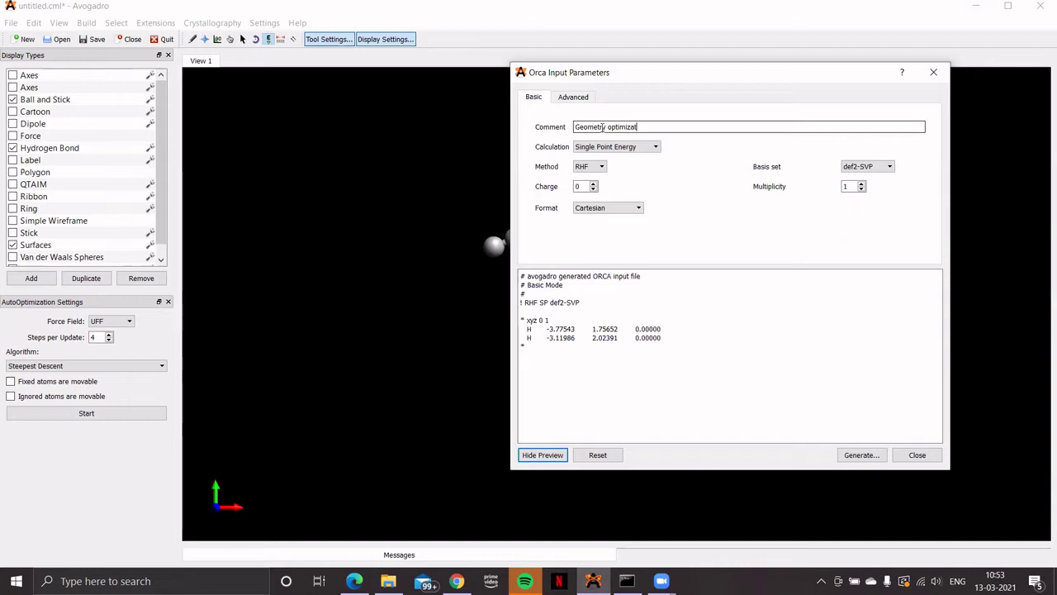
{"action": "type", "text": "ion og"}
{"action": "key", "text": "BackSpace"}
{"action": "key", "text": "BackSpace"}
{"action": "type", "text": "f"}
{"action": "type", "text": "H2 ion"}
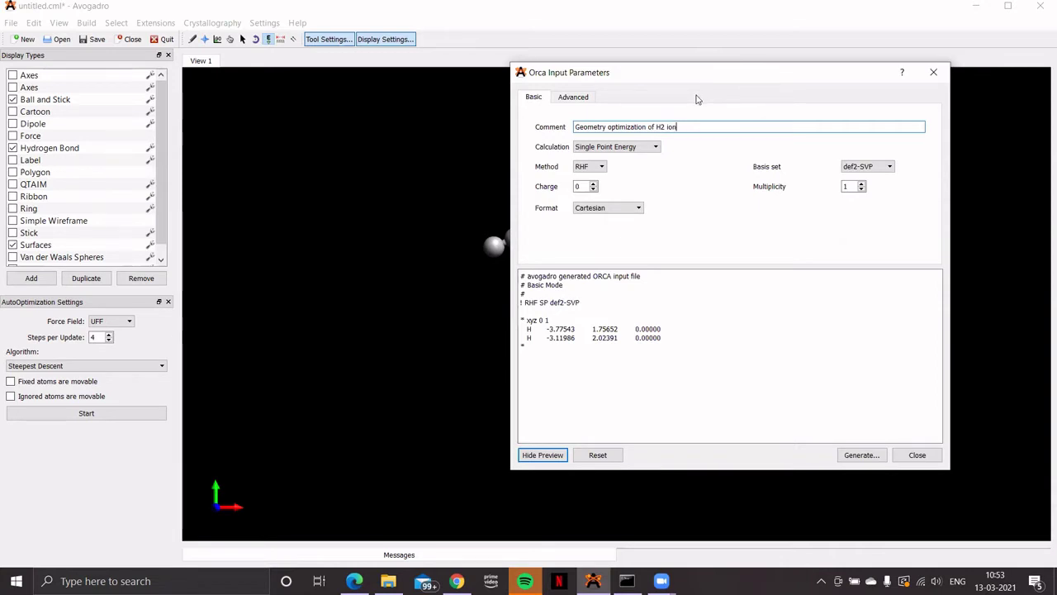
Set the Orca calculation to Geometry Optimization with charge 1 and multiplicity 2.
{"action": "left_click", "coordinate": [656, 147]}
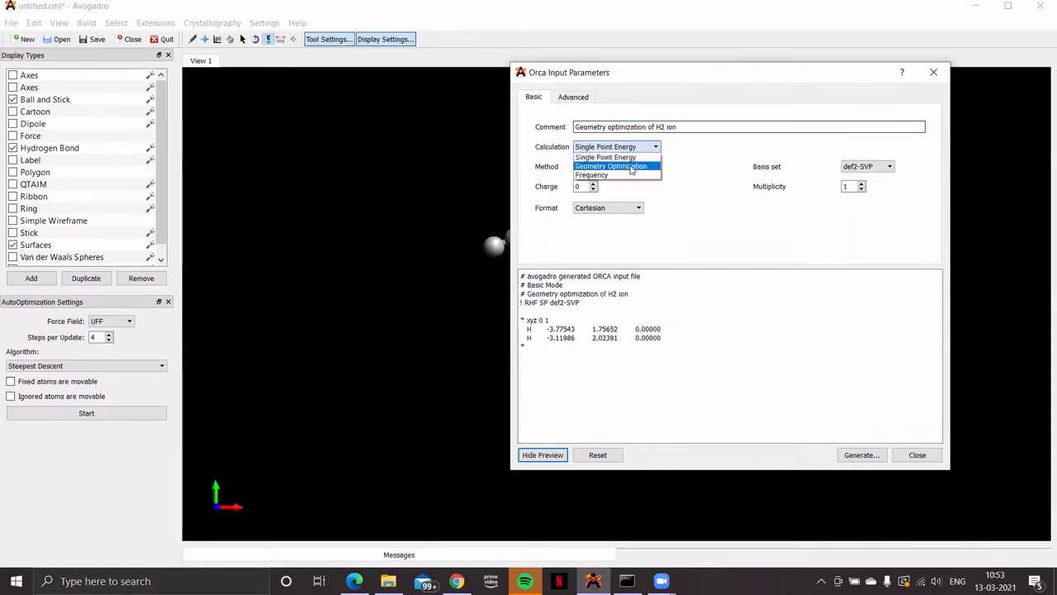
{"action": "left_click", "coordinate": [632, 167]}
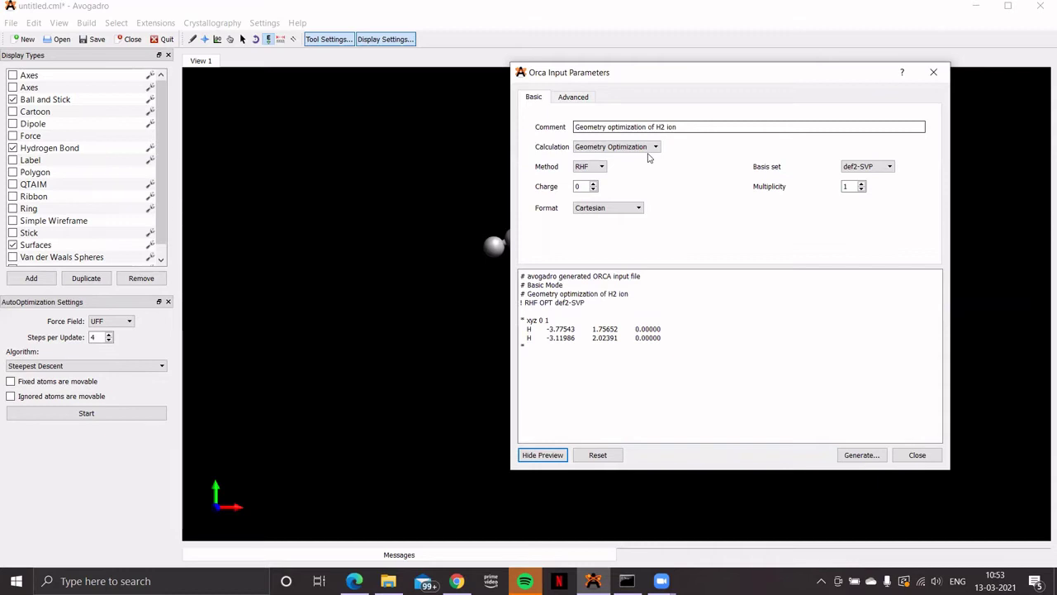
{"action": "left_click", "coordinate": [593, 183]}
{"action": "left_click", "coordinate": [861, 184]}
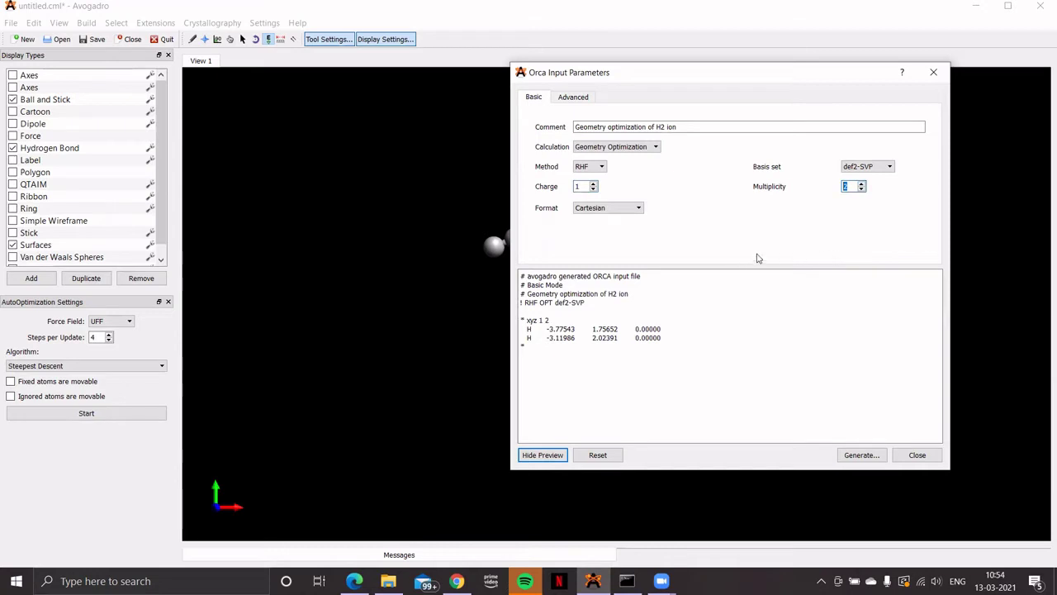
Replace the basis set in the input text with STO-3G and generate the input file as H2-ion in the H2_ion folder.
{"action": "left_click_drag", "start_coordinate": [555, 302], "coordinate": [587, 302]}
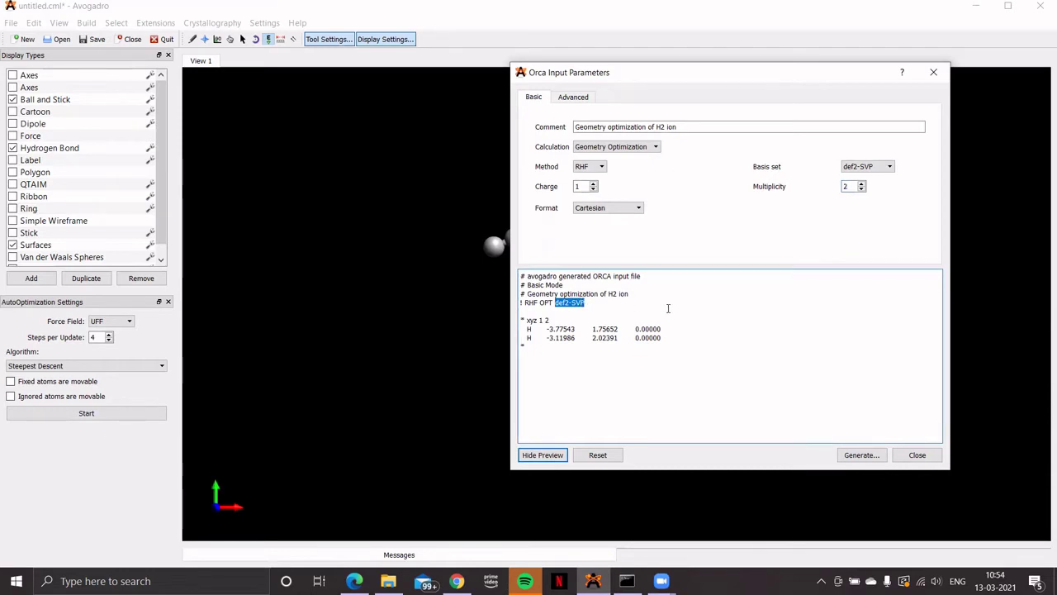
{"action": "type", "text": "STO-3G"}
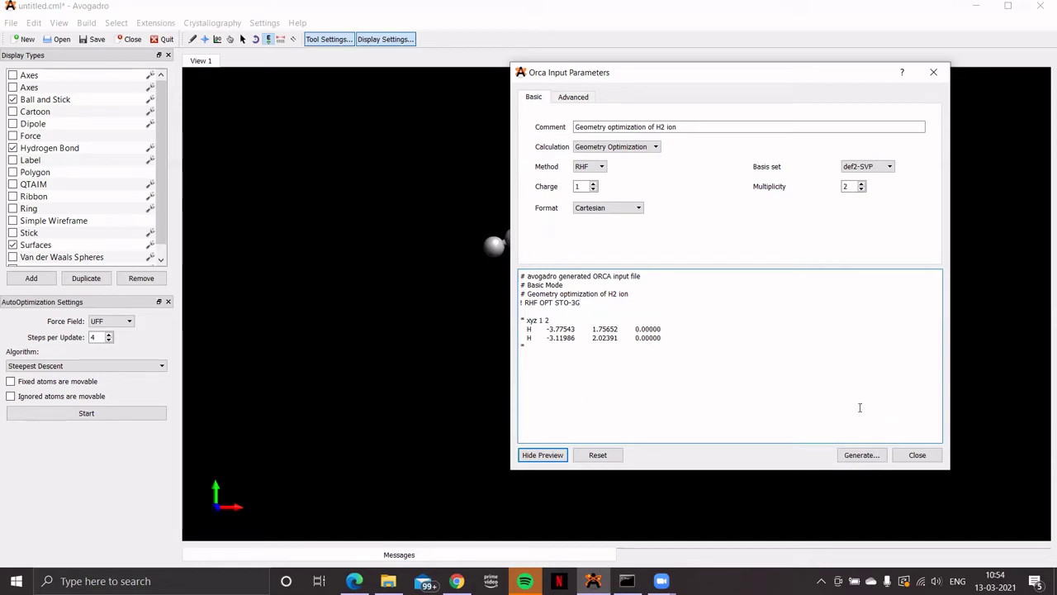
{"action": "left_click", "coordinate": [856, 457]}
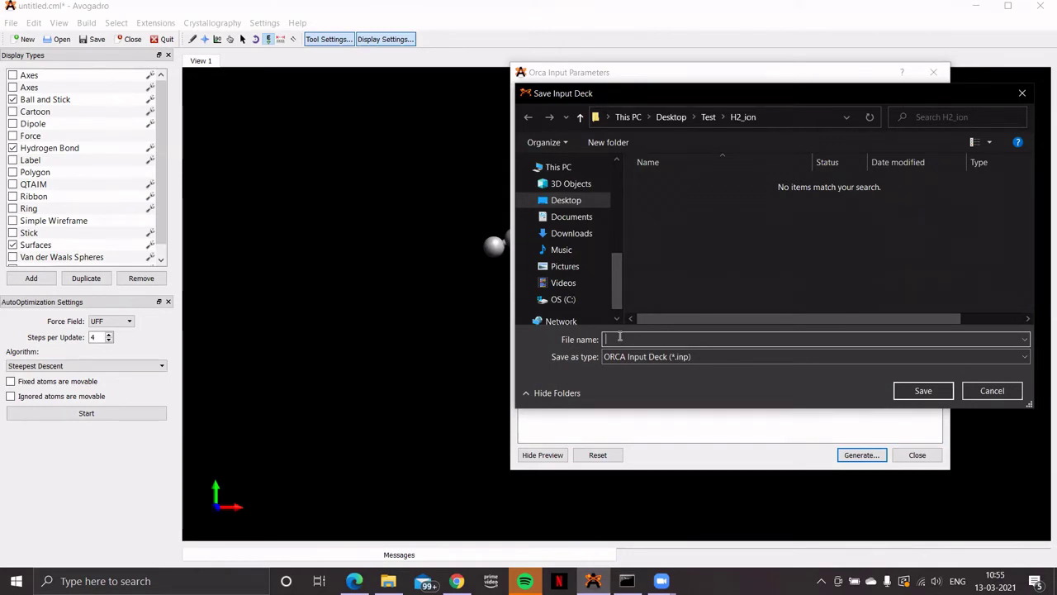
{"action": "type", "text": "H2-ion"}
{"action": "left_click", "coordinate": [922, 392]}
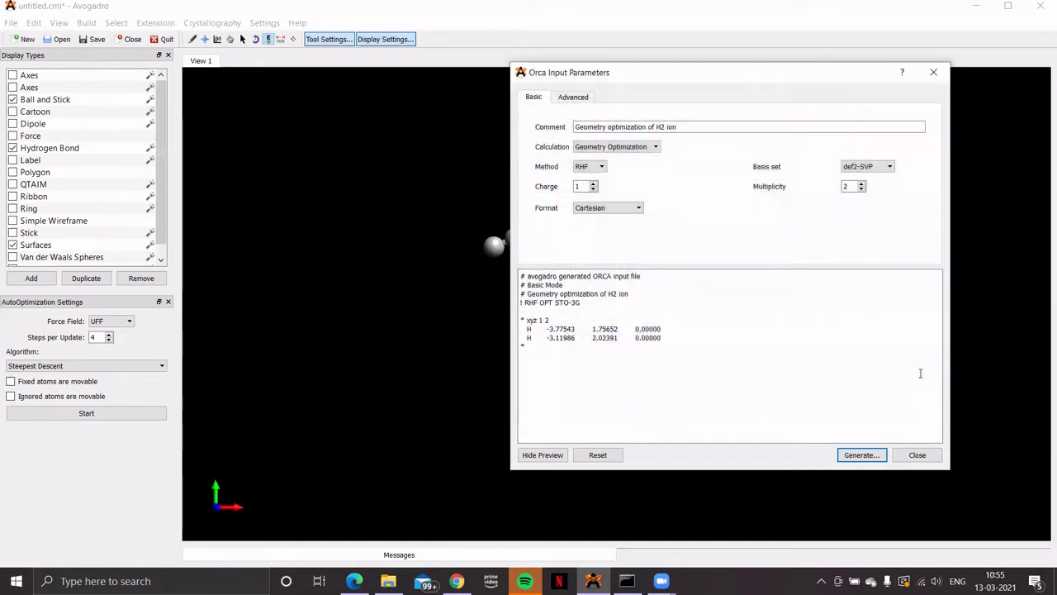
{"action": "left_click", "coordinate": [917, 454]}
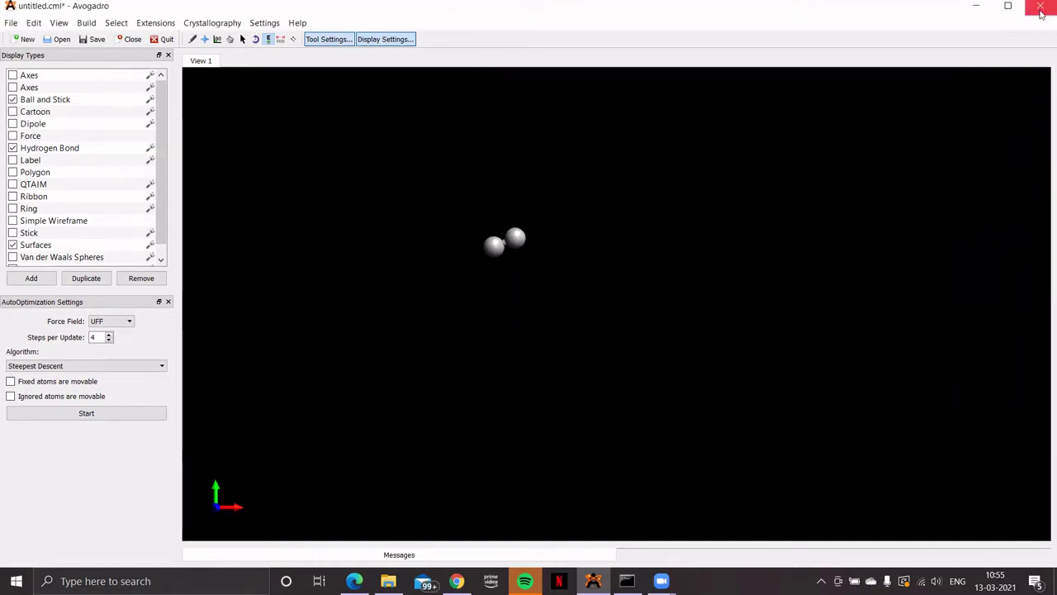
Minimize the open windows, switch to the command prompt and list the contents of the H2_ion directory with dir.
{"action": "left_click", "coordinate": [975, 7]}
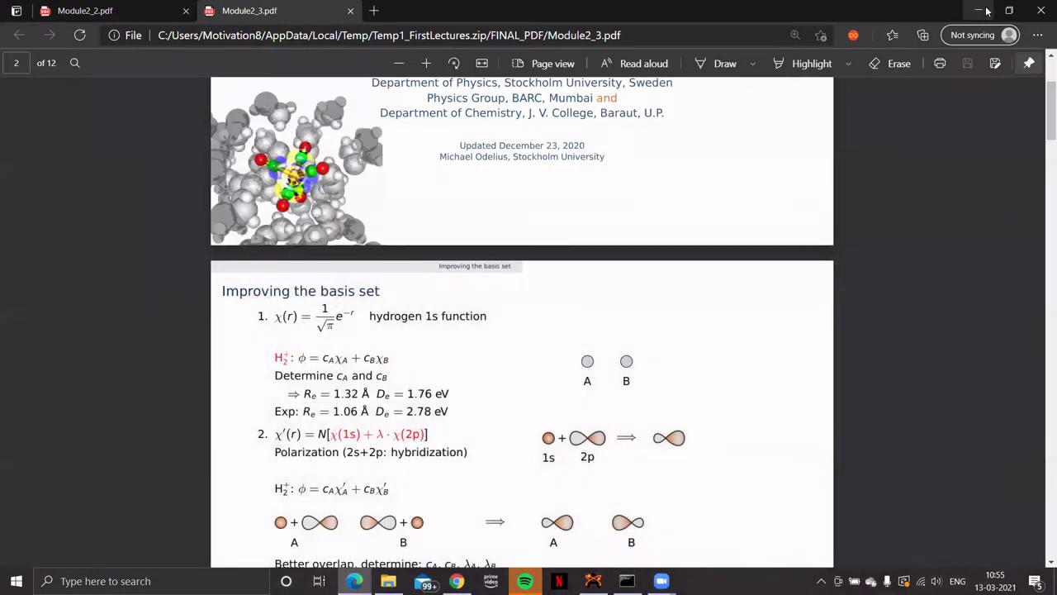
{"action": "left_click", "coordinate": [983, 10]}
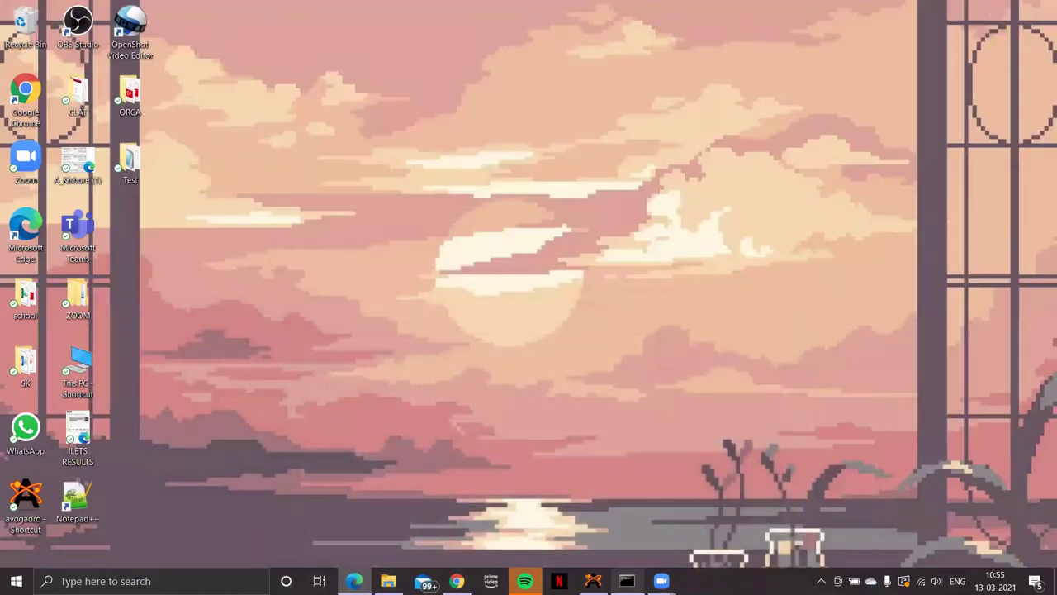
{"action": "left_click", "coordinate": [628, 581]}
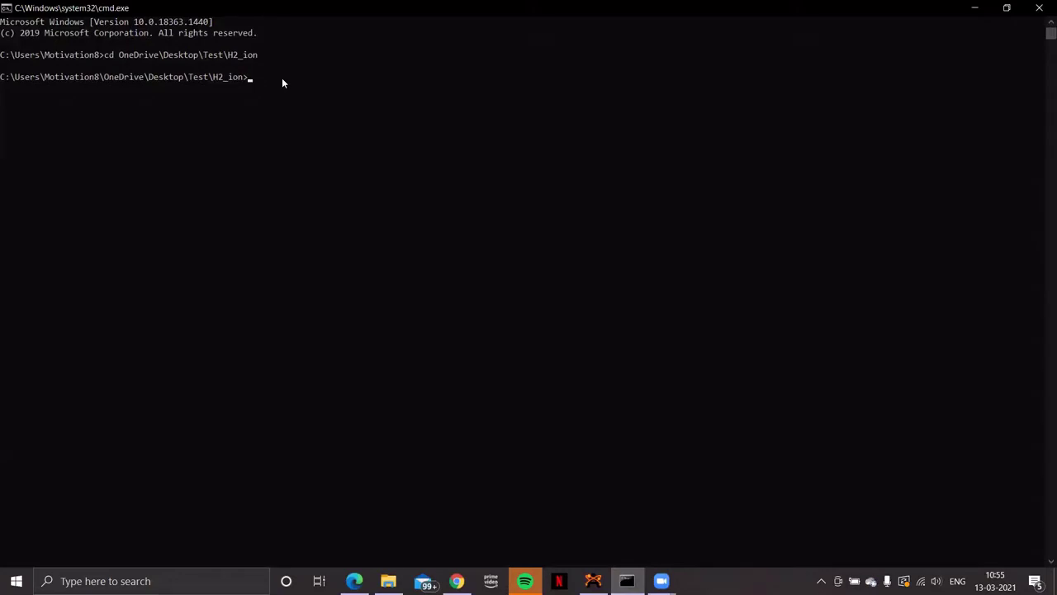
{"action": "type", "text": "dir"}
{"action": "key", "text": "Return"}
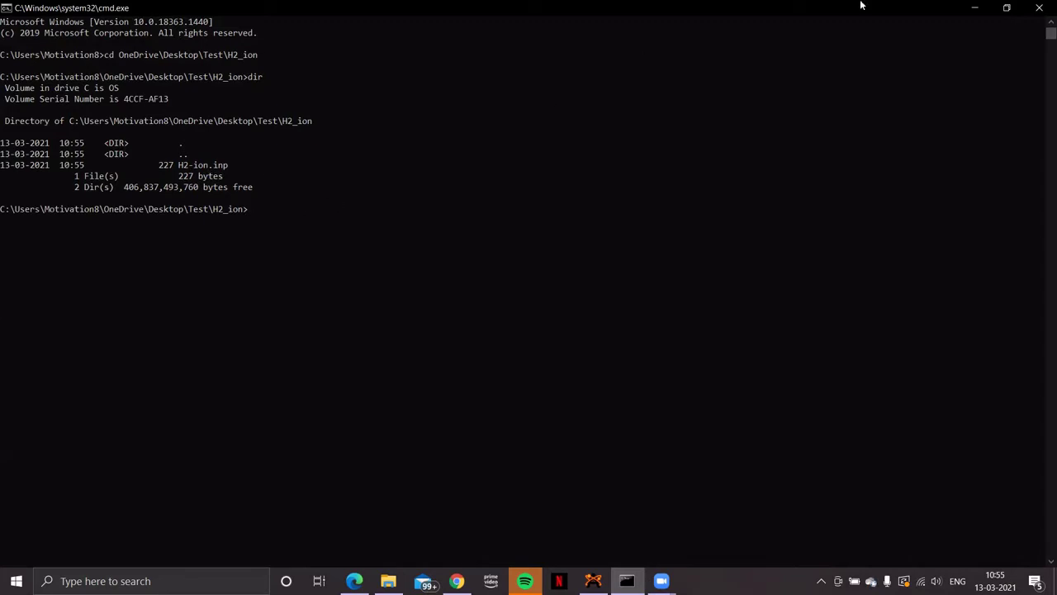
Open the H2_ion folder inside Test on the desktop and arrange its window beside a reduced command prompt window.
{"action": "left_click", "coordinate": [1000, 12]}
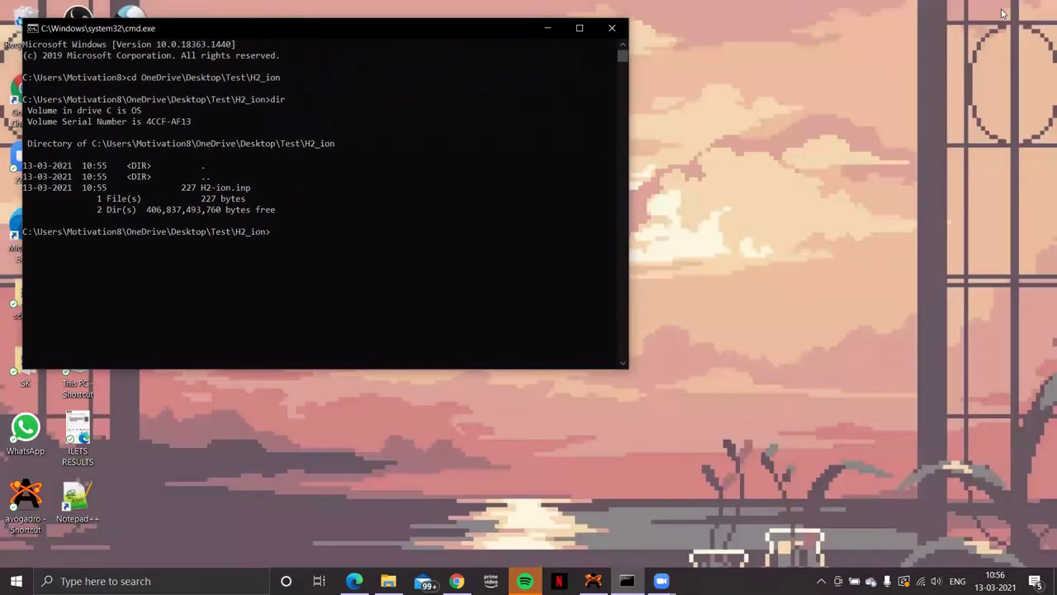
{"action": "left_click_drag", "start_coordinate": [469, 30], "coordinate": [652, 135]}
{"action": "left_click", "coordinate": [128, 161]}
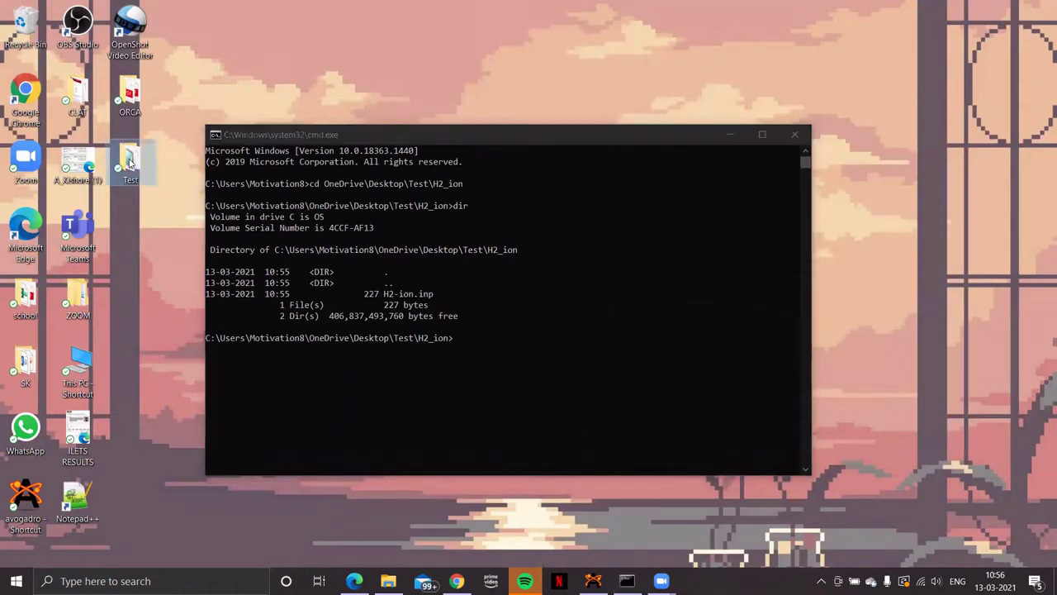
{"action": "double_click", "coordinate": [130, 161]}
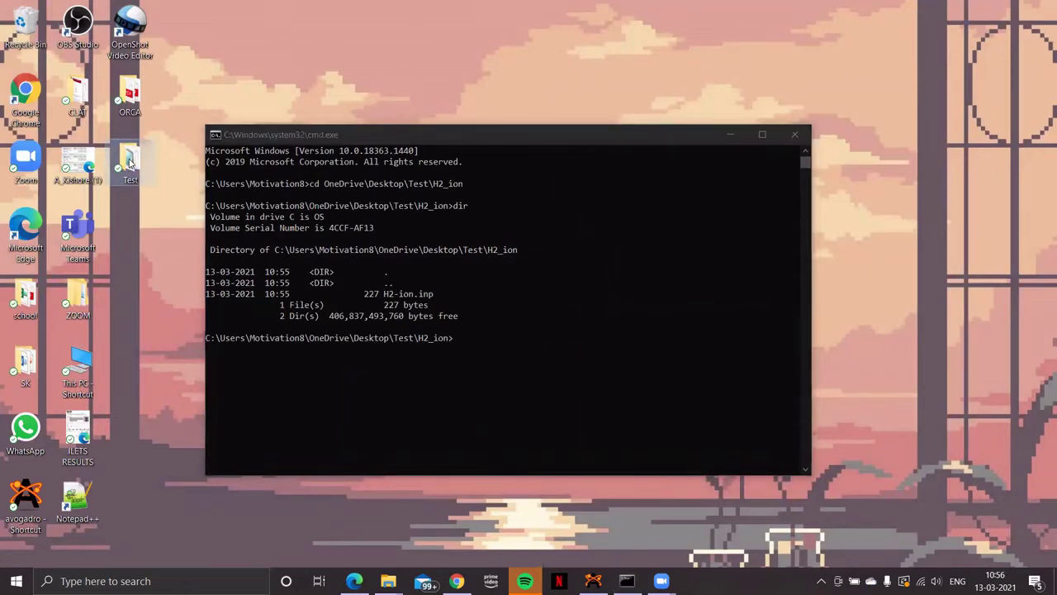
{"action": "double_click", "coordinate": [702, 250]}
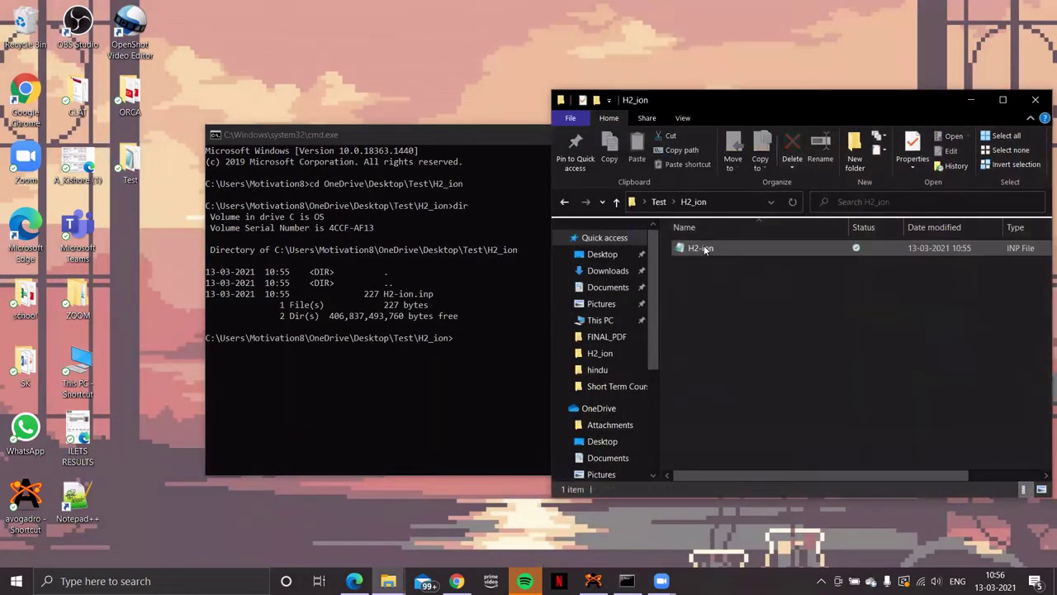
{"action": "left_click_drag", "start_coordinate": [490, 135], "coordinate": [318, 88]}
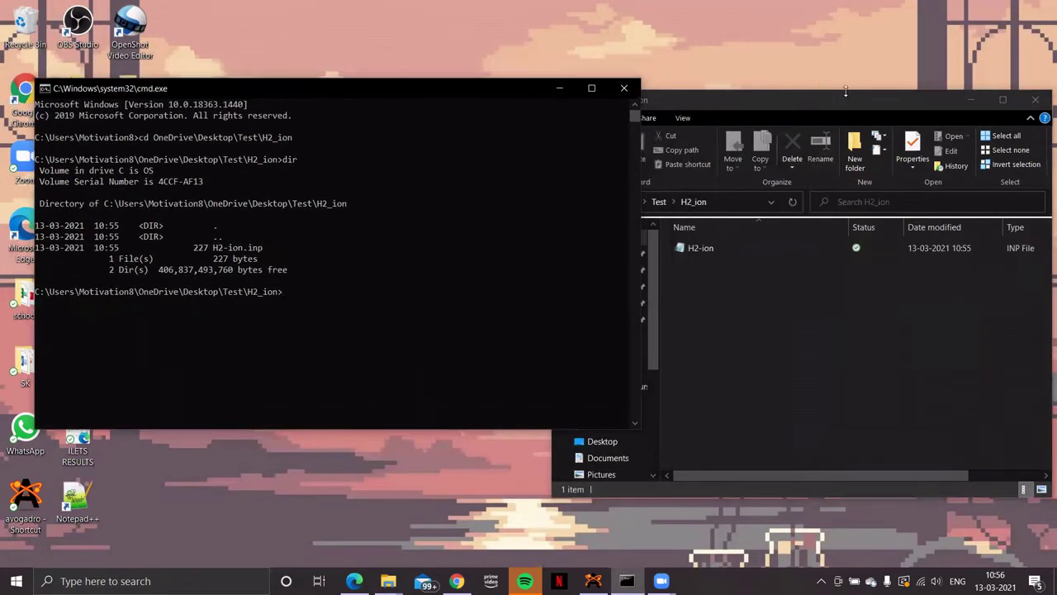
{"action": "left_click_drag", "start_coordinate": [816, 95], "coordinate": [856, 48]}
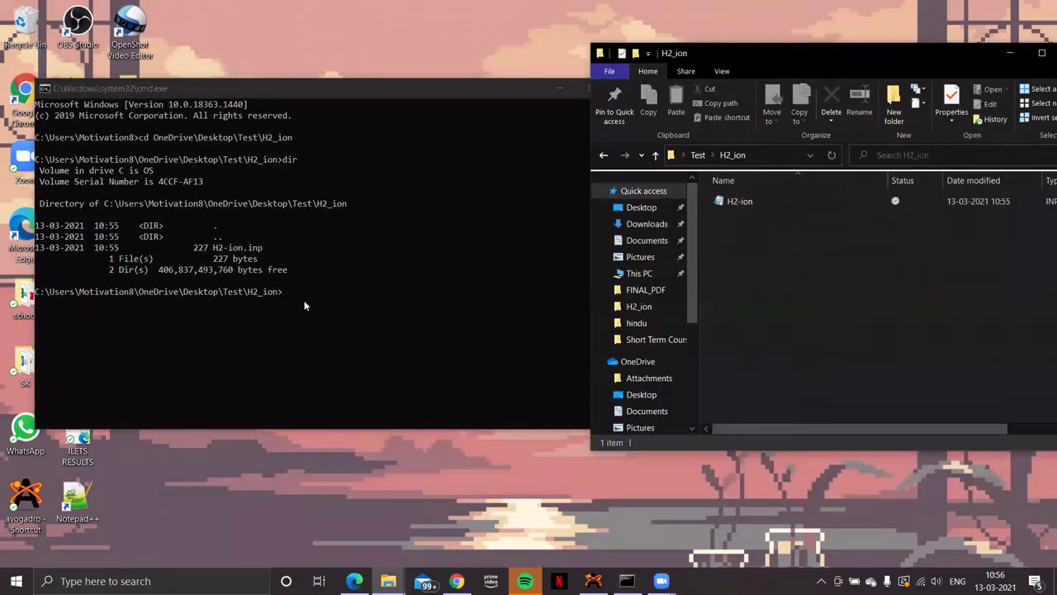
{"action": "left_click", "coordinate": [285, 291]}
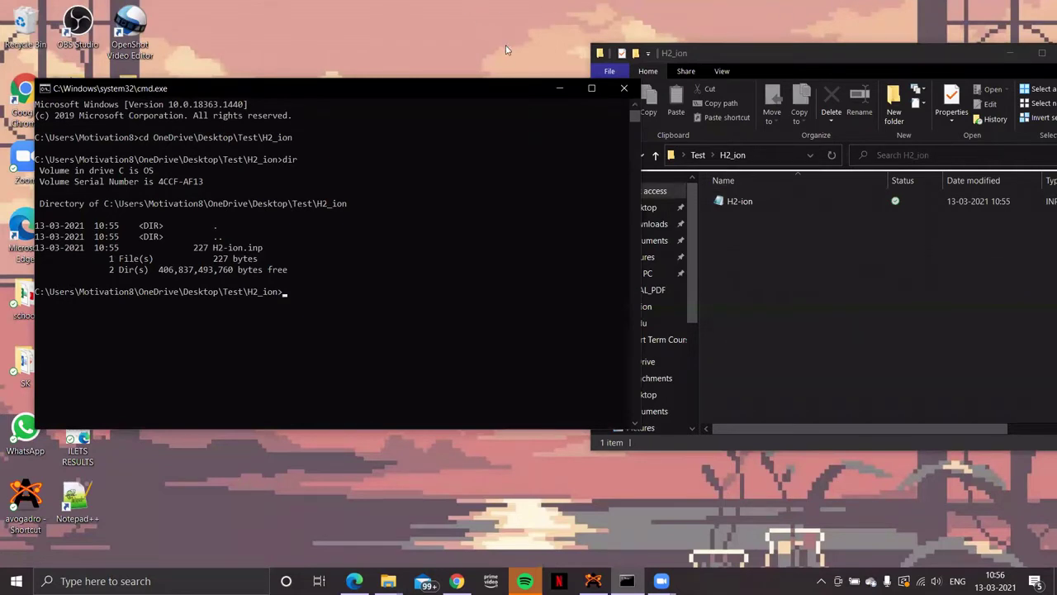
Run ORCA on H2-ion.inp from the H2_ion directory, redirecting the output to H2-ion.out.
{"action": "type", "text": "orca"}
{"action": "type", "text": " > H"}
{"action": "key", "text": "Tab"}
{"action": "key", "text": "BackSpace"}
{"action": "key", "text": "BackSpace"}
{"action": "key", "text": "BackSpace"}
{"action": "key", "text": "BackSpace"}
{"action": "key", "text": "BackSpace"}
{"action": "key", "text": "BackSpace"}
{"action": "key", "text": "BackSpace"}
{"action": "key", "text": "BackSpace"}
{"action": "key", "text": "BackSpace"}
{"action": "key", "text": "BackSpace"}
{"action": "key", "text": "BackSpace"}
{"action": "key", "text": "BackSpace"}
{"action": "key", "text": "BackSpace"}
{"action": "type", "text": "H2-ion.inp > H2-ion.inp"}
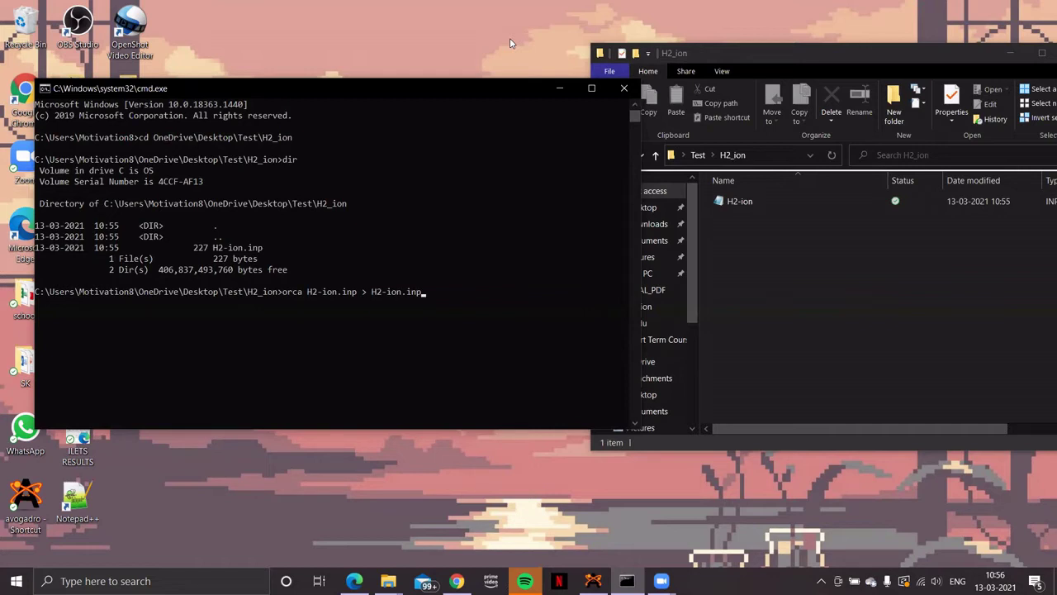
{"action": "key", "text": "BackSpace"}
{"action": "key", "text": "BackSpace"}
{"action": "key", "text": "BackSpace"}
{"action": "type", "text": "out"}
{"action": "key", "text": "Return"}
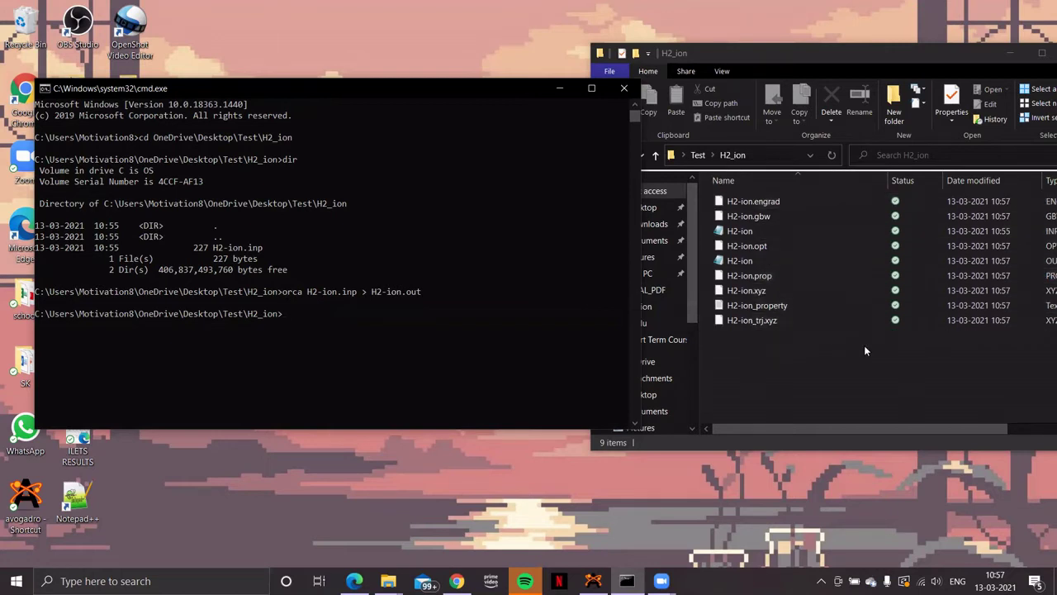
Minimize the command prompt and maximize the H2_ion folder window.
{"action": "left_click", "coordinate": [558, 90]}
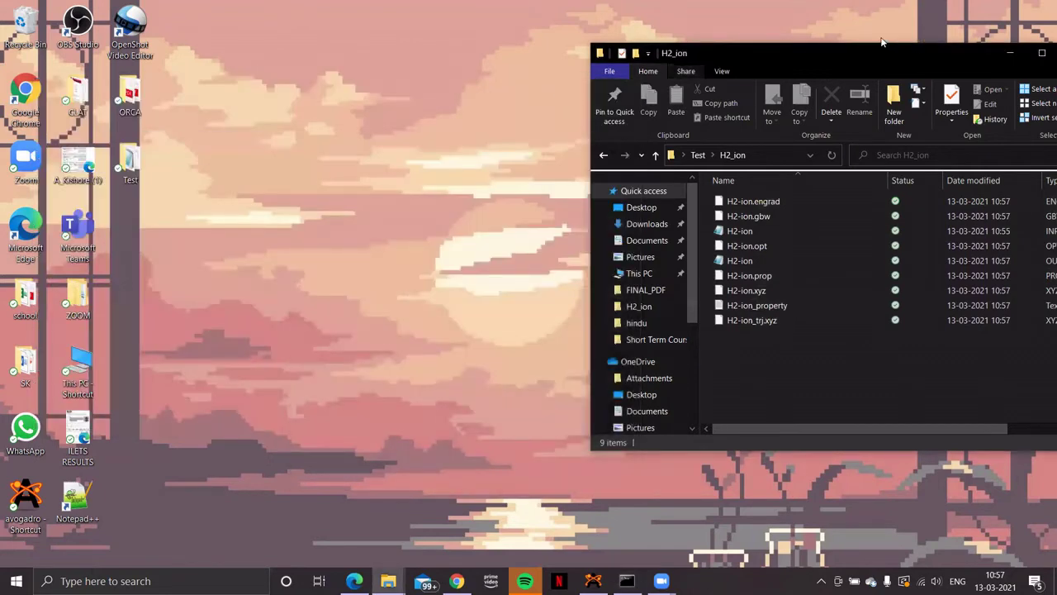
{"action": "left_click_drag", "start_coordinate": [828, 52], "coordinate": [628, 60]}
{"action": "left_click", "coordinate": [839, 59]}
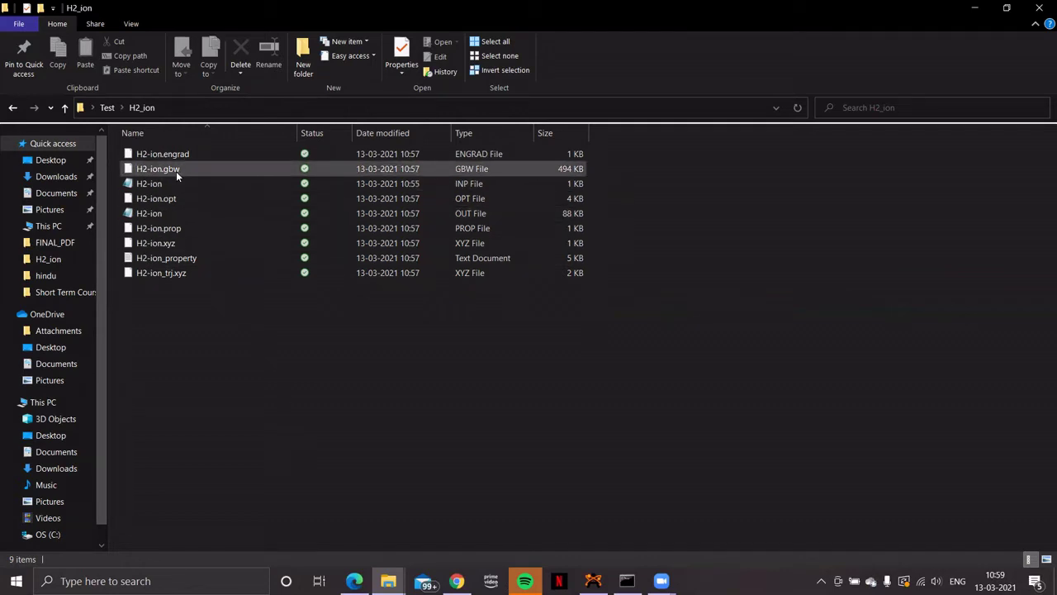
Open H2-ion.gbw in Notepad++ to view its contents, and close the editor again.
{"action": "mouse_move", "coordinate": [175, 171]}
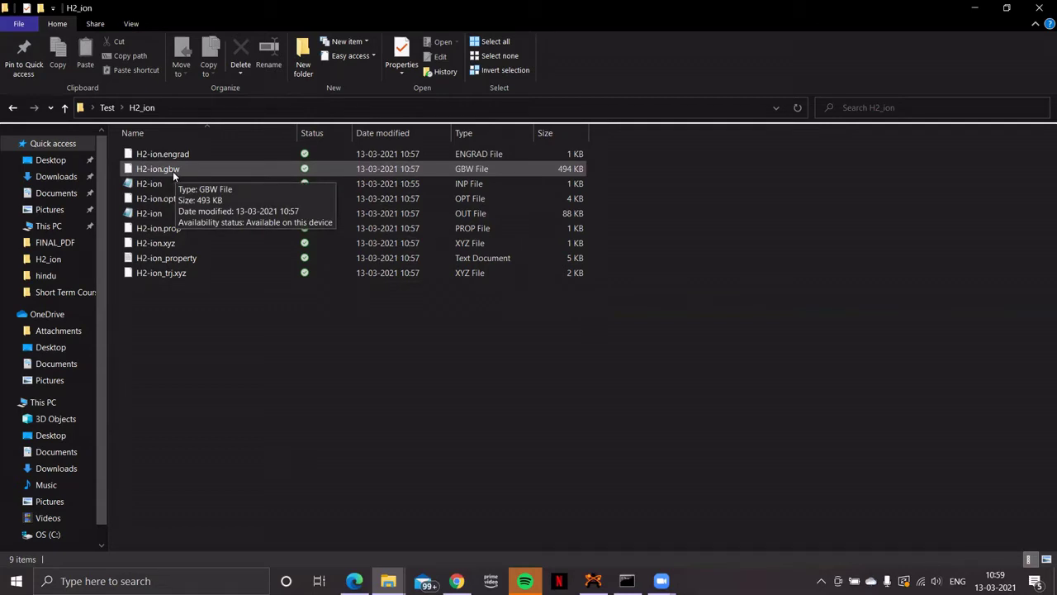
{"action": "right_click", "coordinate": [173, 170]}
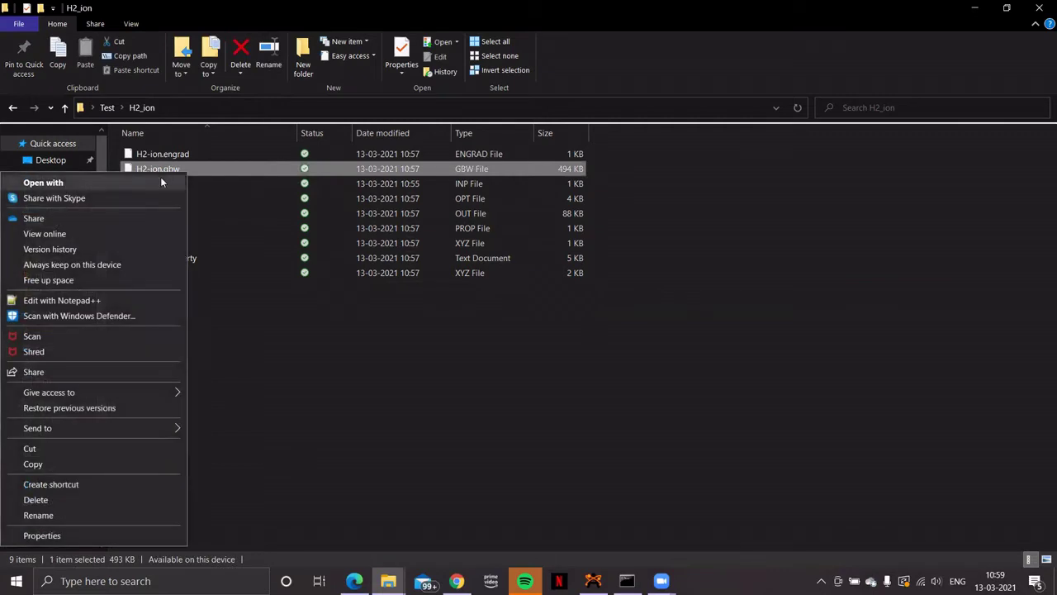
{"action": "left_click", "coordinate": [83, 300]}
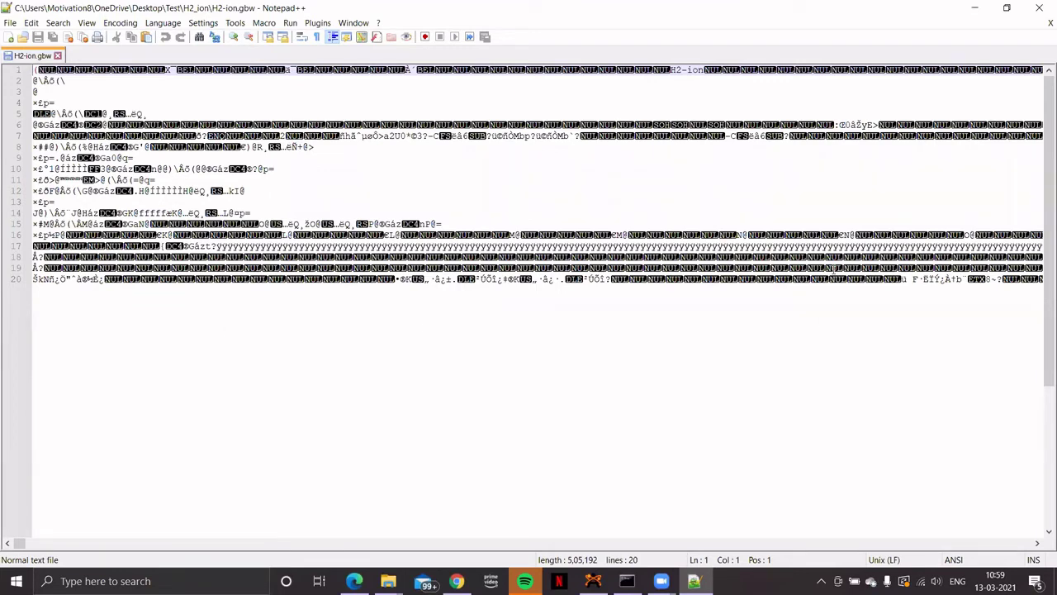
{"action": "left_click", "coordinate": [1039, 8]}
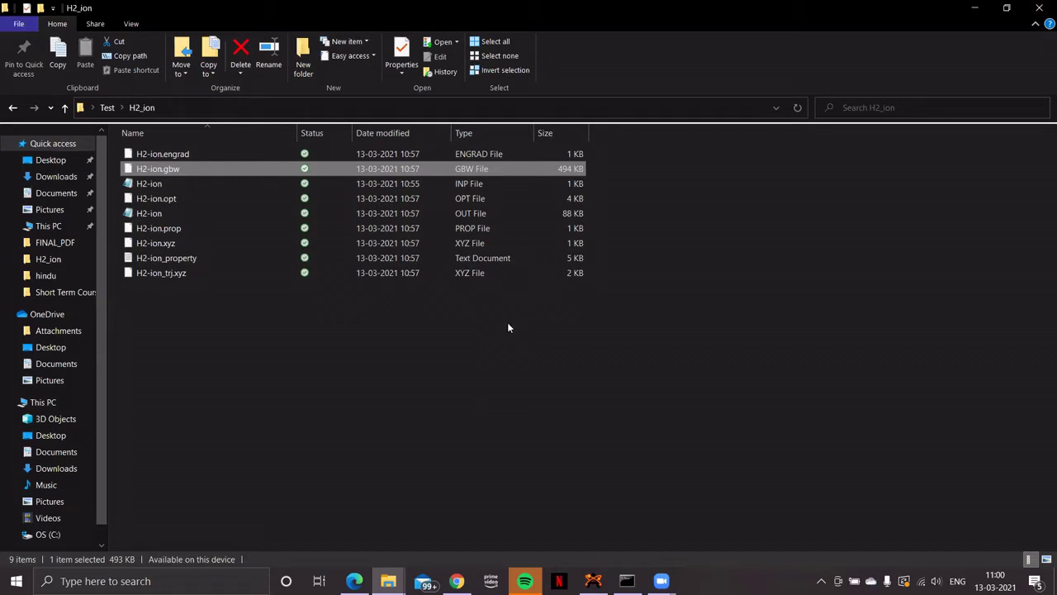
Open the H2-ion OUT file from the H2_ion folder in Notepad++.
{"action": "left_click", "coordinate": [476, 221]}
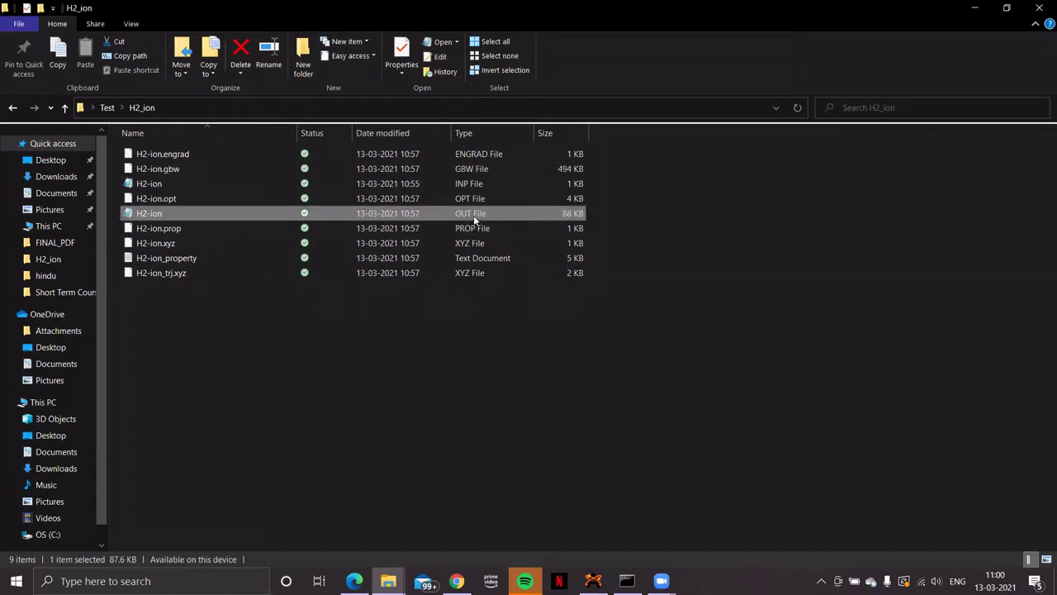
{"action": "right_click", "coordinate": [476, 216]}
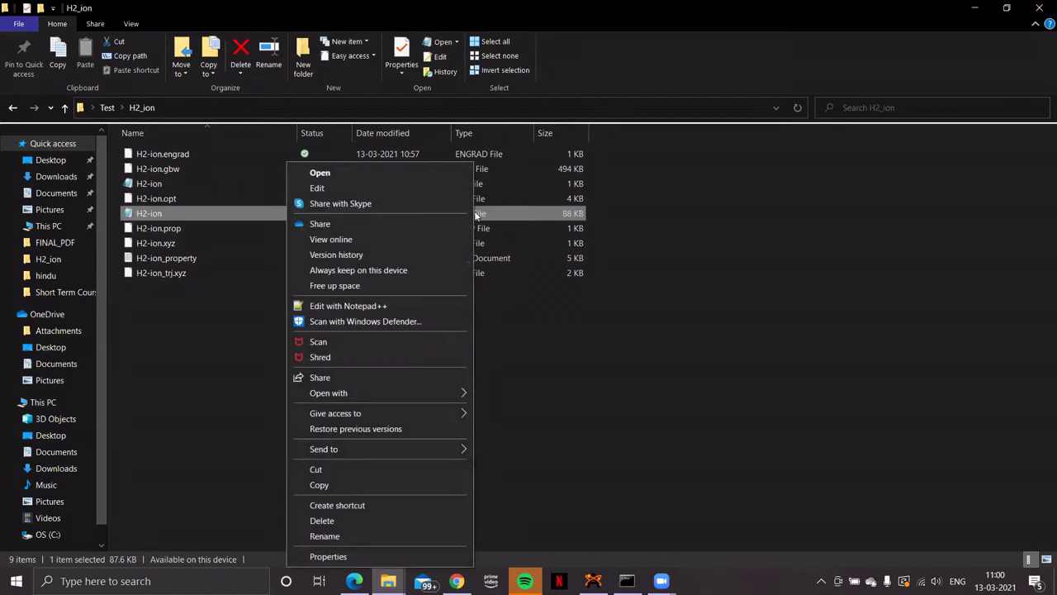
{"action": "left_click", "coordinate": [357, 307]}
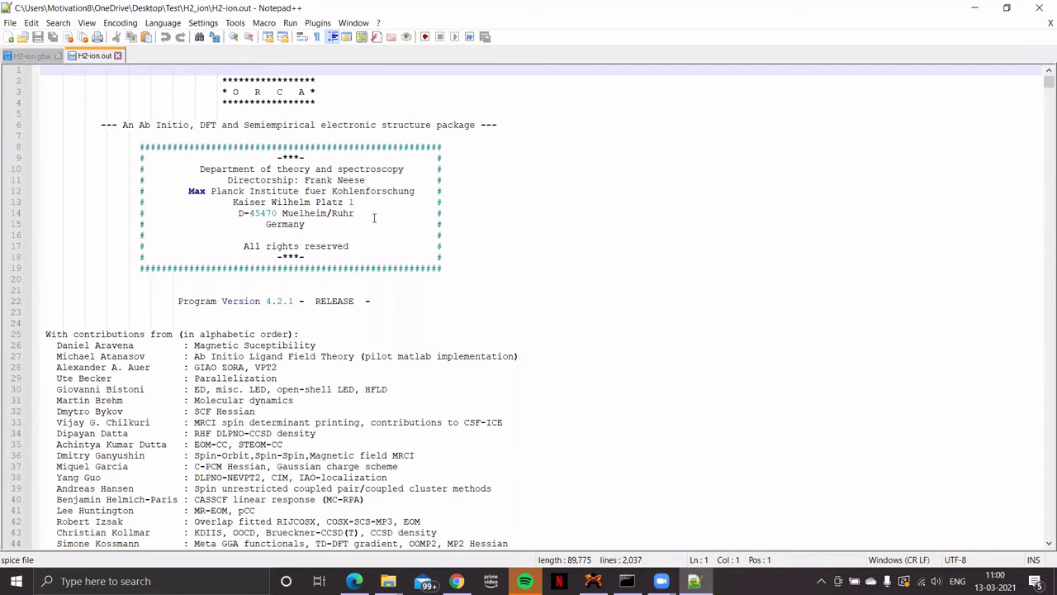
Examine the ORCA header, program version, contributor list and acknowledgements at the start of the output file.
{"action": "scroll", "coordinate": [382, 281], "scroll_direction": "down", "scroll_amount": 3}
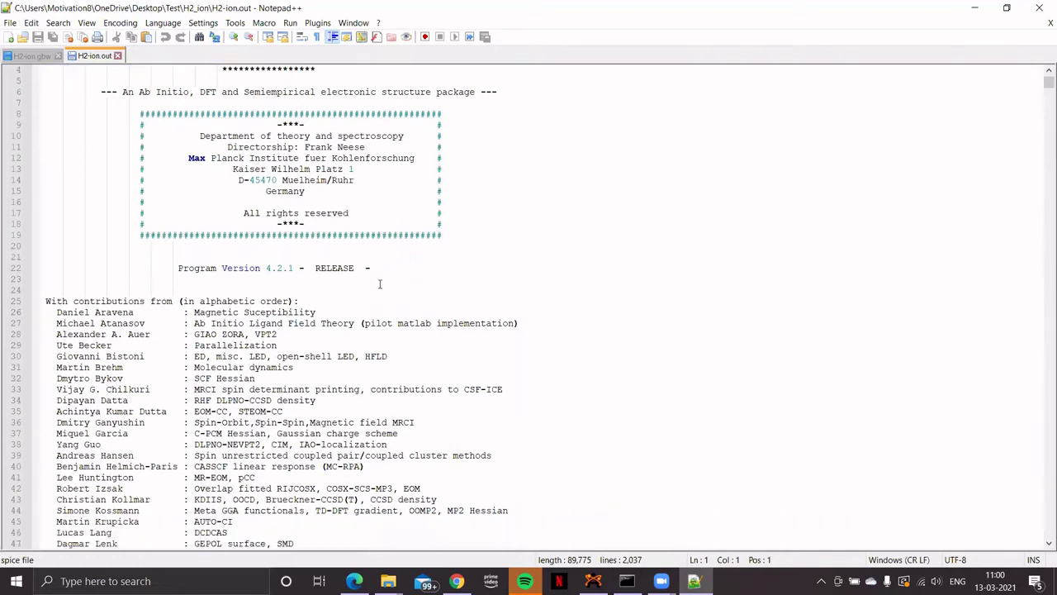
{"action": "scroll", "coordinate": [99, 266], "scroll_direction": "down", "scroll_amount": 1}
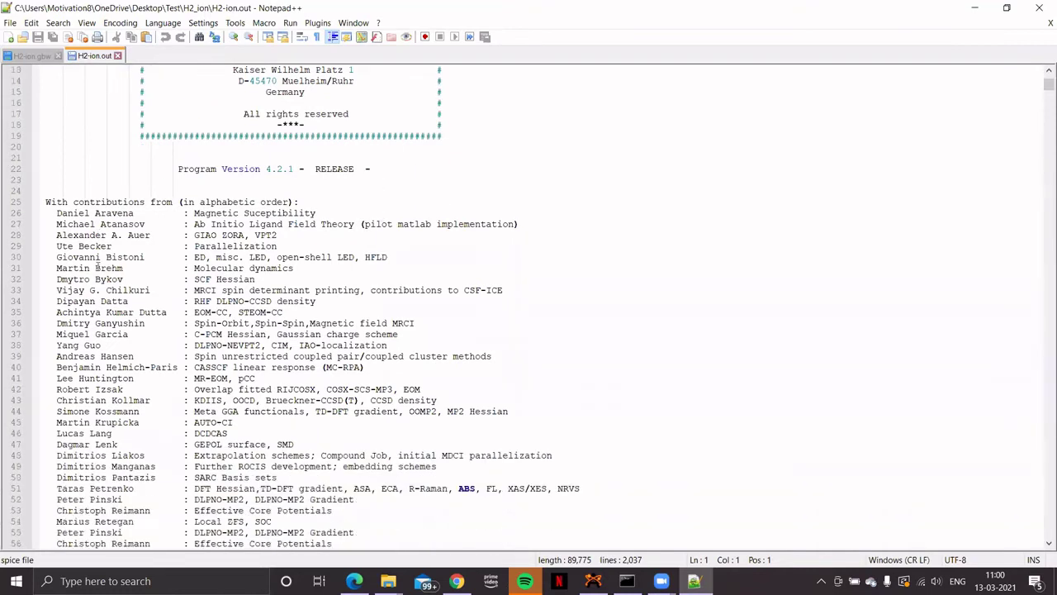
{"action": "scroll", "coordinate": [125, 234], "scroll_direction": "down", "scroll_amount": 1}
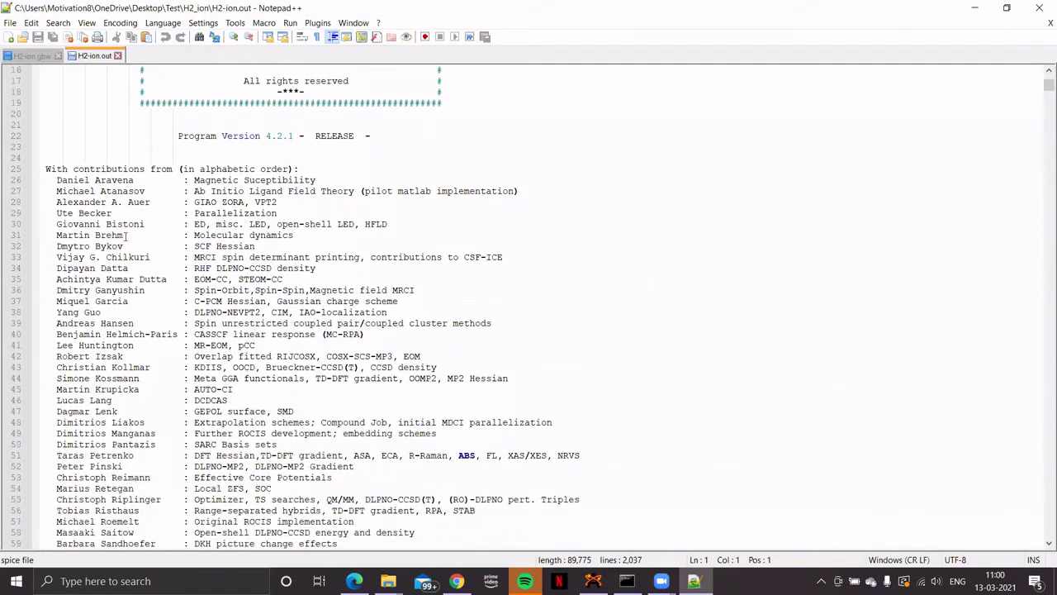
{"action": "scroll", "coordinate": [125, 235], "scroll_direction": "down", "scroll_amount": 1}
{"action": "scroll", "coordinate": [311, 229], "scroll_direction": "down", "scroll_amount": 1}
{"action": "scroll", "coordinate": [311, 229], "scroll_direction": "up", "scroll_amount": 4}
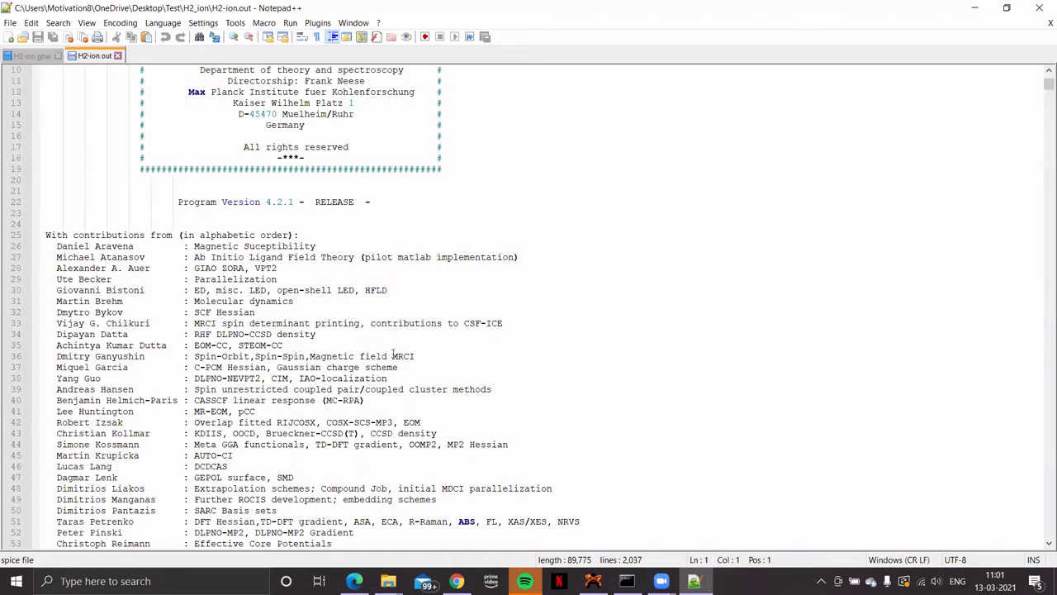
{"action": "scroll", "coordinate": [393, 355], "scroll_direction": "down", "scroll_amount": 2}
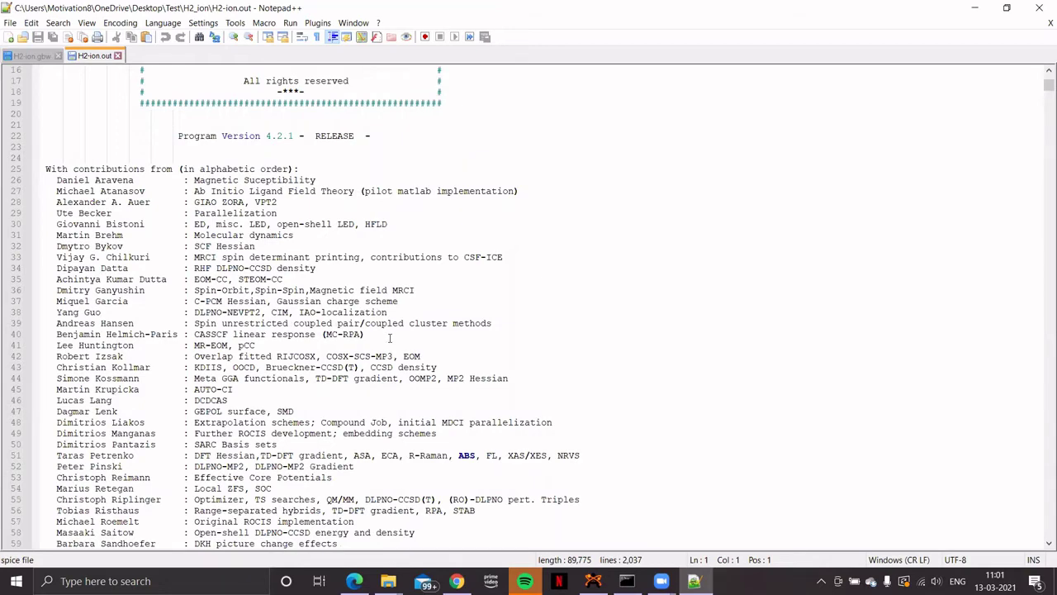
{"action": "scroll", "coordinate": [390, 337], "scroll_direction": "down", "scroll_amount": 7}
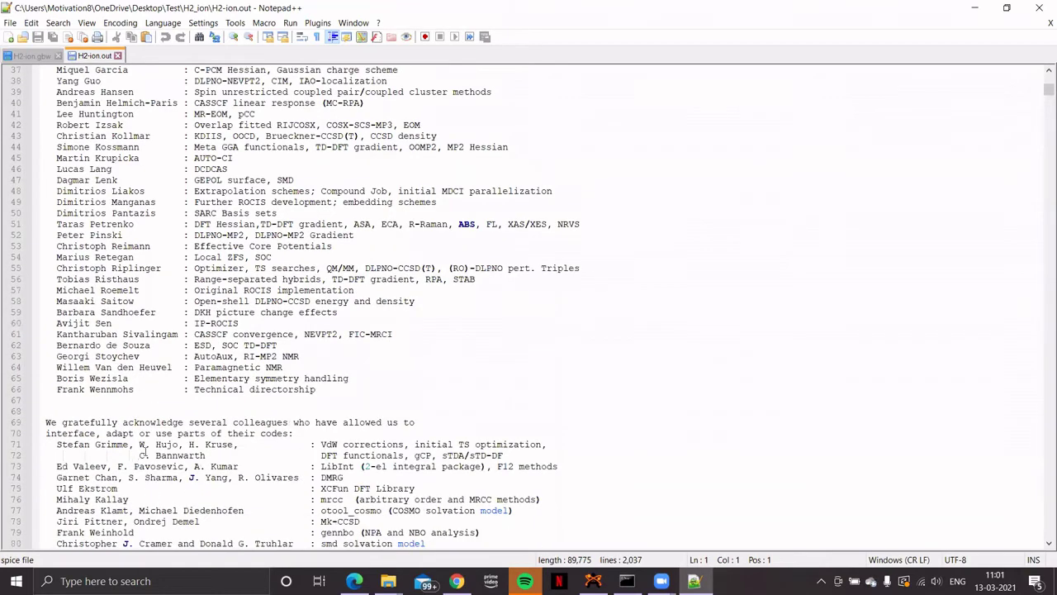
{"action": "scroll", "coordinate": [265, 412], "scroll_direction": "down", "scroll_amount": 3}
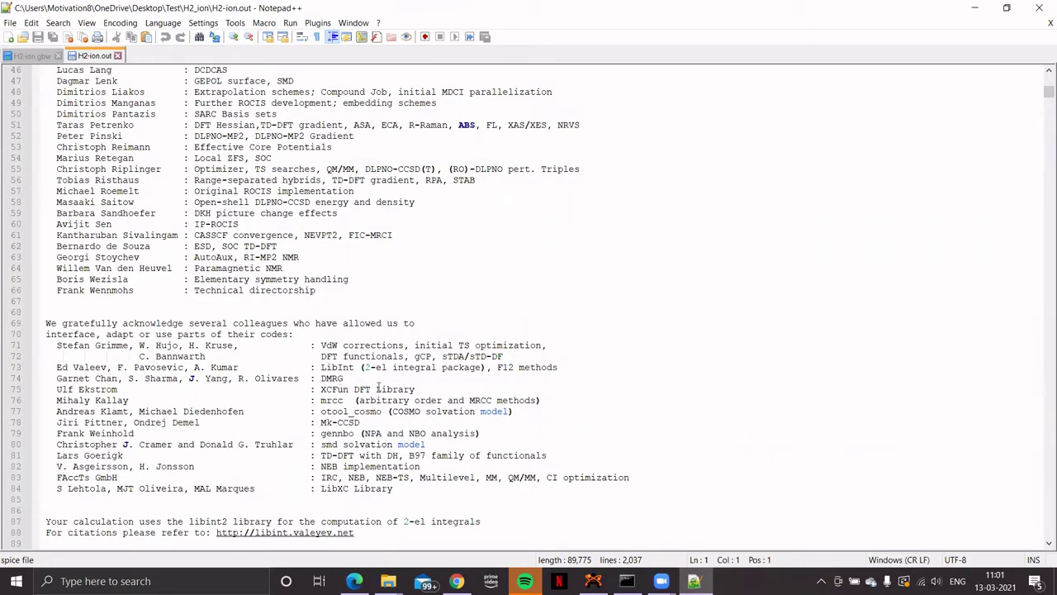
{"action": "scroll", "coordinate": [219, 393], "scroll_direction": "down", "scroll_amount": 1}
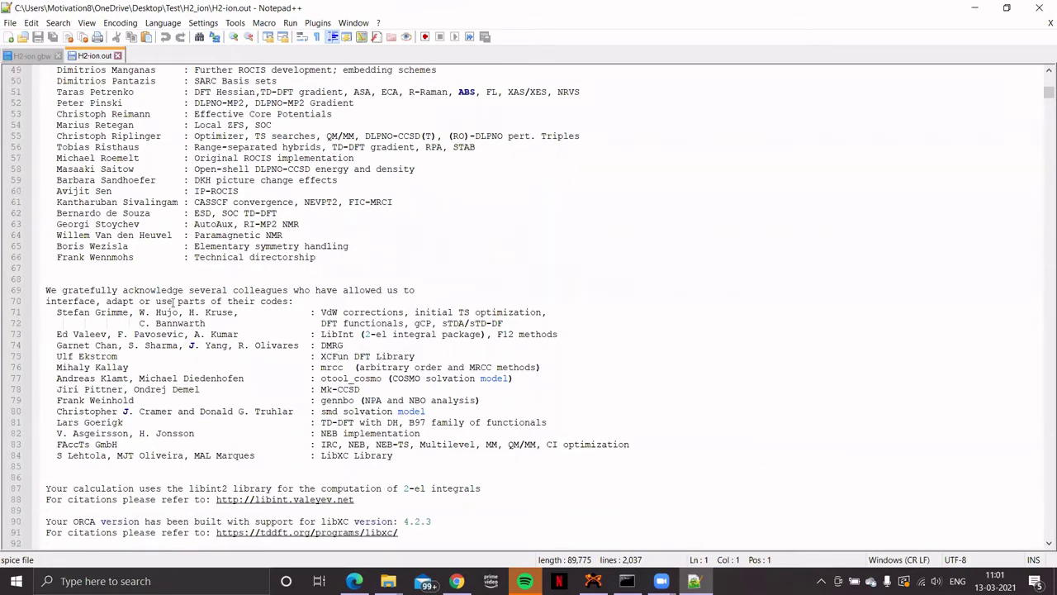
Review the integral library, libXC version, interface and orbital basis set information in the output file.
{"action": "scroll", "coordinate": [198, 338], "scroll_direction": "down", "scroll_amount": 2}
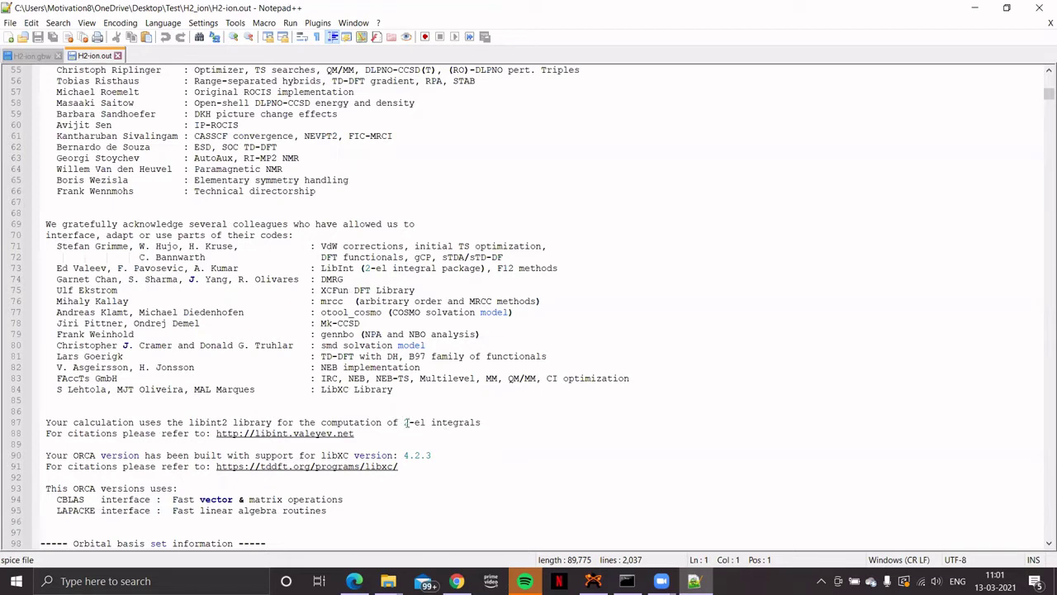
{"action": "mouse_move", "coordinate": [401, 422]}
{"action": "left_mouse_down"}
{"action": "mouse_move", "coordinate": [485, 422]}
{"action": "mouse_move", "coordinate": [401, 423]}
{"action": "left_mouse_up"}
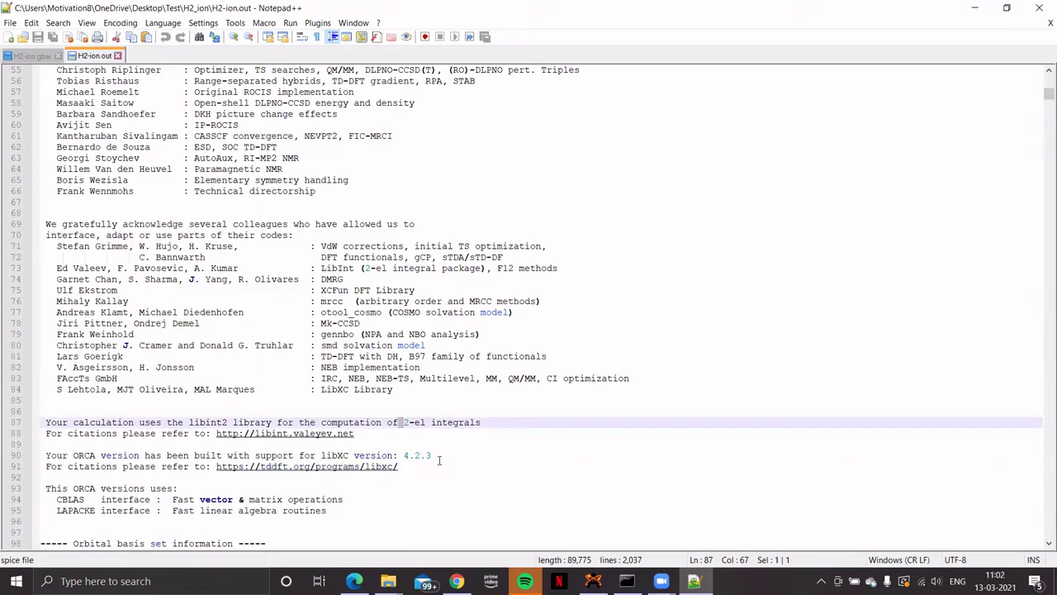
{"action": "scroll", "coordinate": [439, 460], "scroll_direction": "down", "scroll_amount": 1}
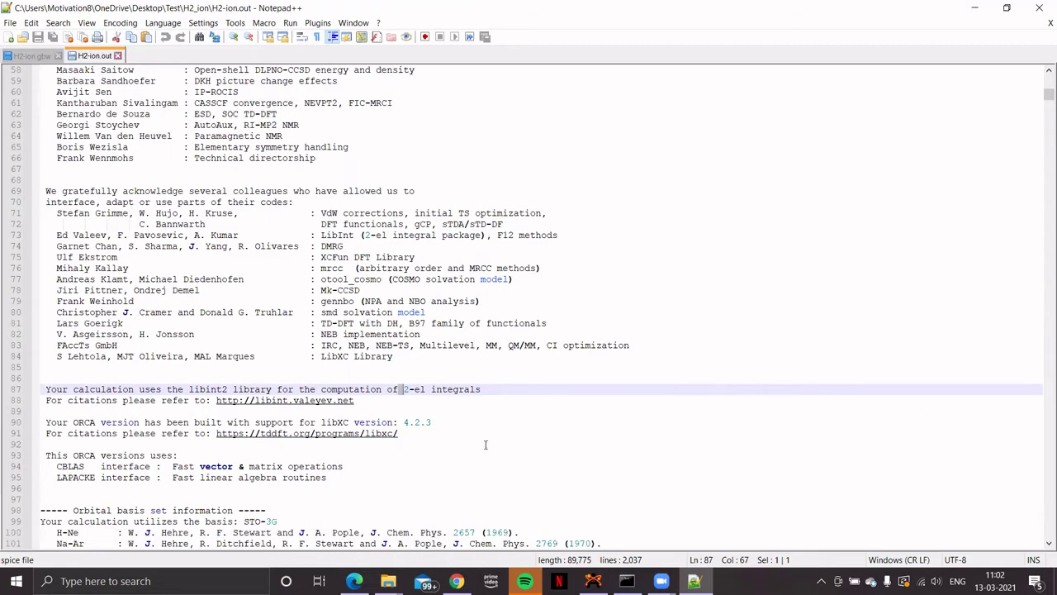
{"action": "scroll", "coordinate": [486, 445], "scroll_direction": "down", "scroll_amount": 2}
{"action": "scroll", "coordinate": [435, 401], "scroll_direction": "down", "scroll_amount": 1}
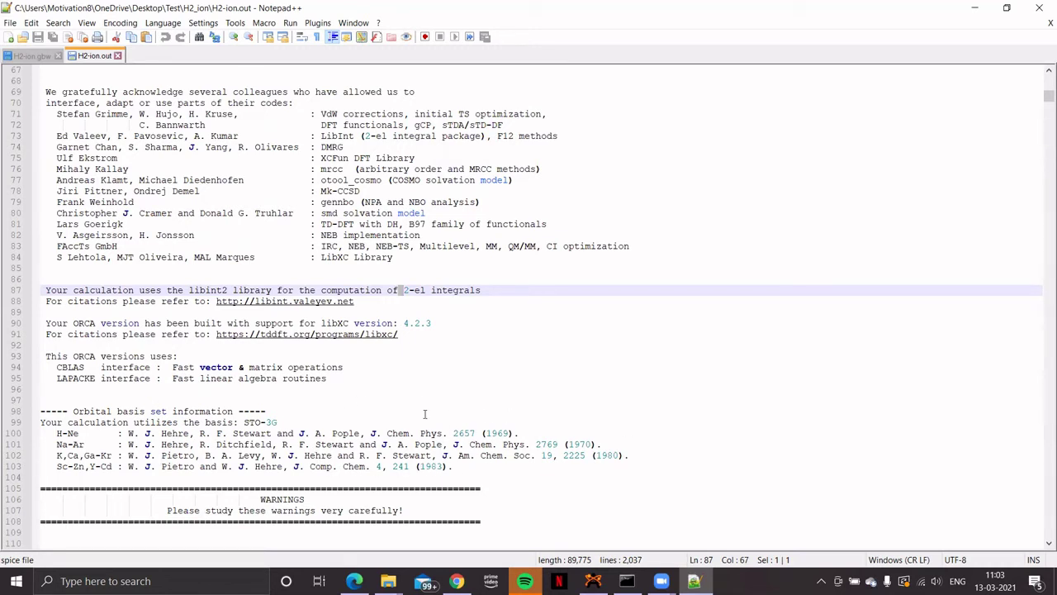
Inspect the warnings section, highlighting the open-shell, RHF and UHF terms in the first warning.
{"action": "scroll", "coordinate": [288, 447], "scroll_direction": "down", "scroll_amount": 2}
{"action": "scroll", "coordinate": [288, 446], "scroll_direction": "down", "scroll_amount": 1}
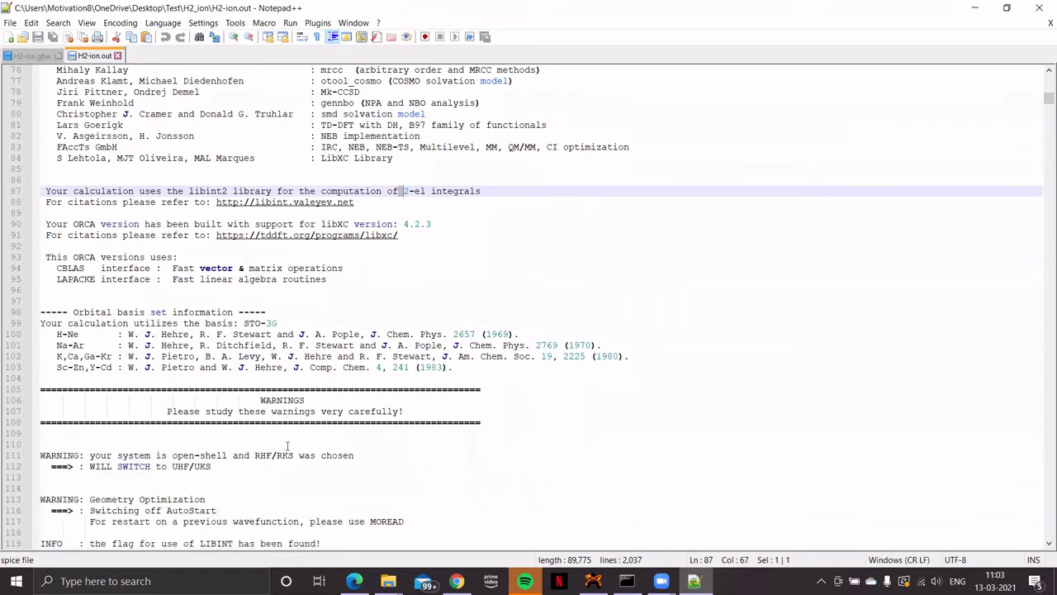
{"action": "scroll", "coordinate": [381, 437], "scroll_direction": "down", "scroll_amount": 1}
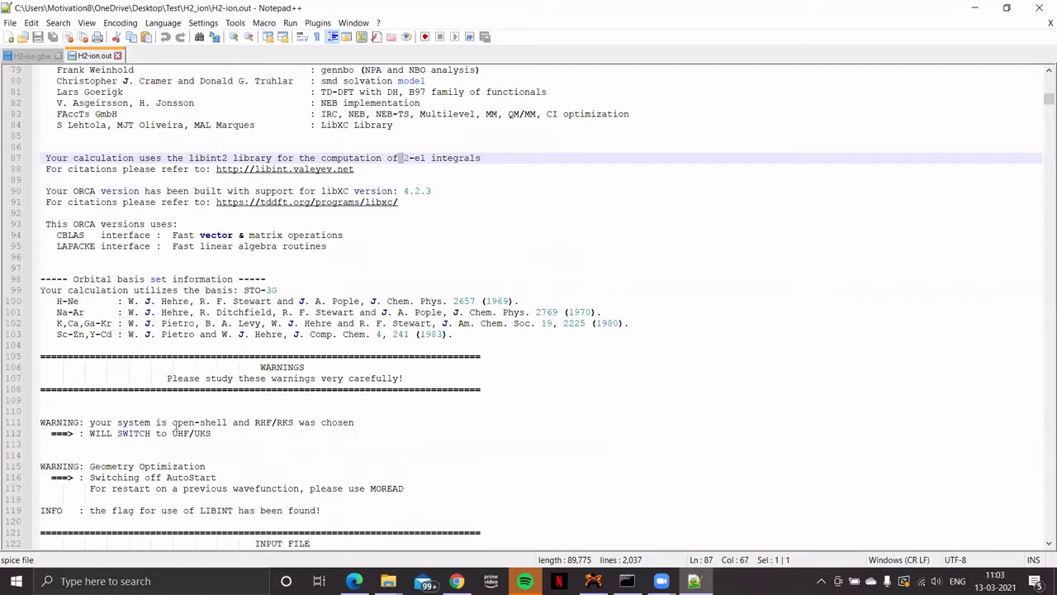
{"action": "left_click_drag", "start_coordinate": [172, 422], "coordinate": [203, 418]}
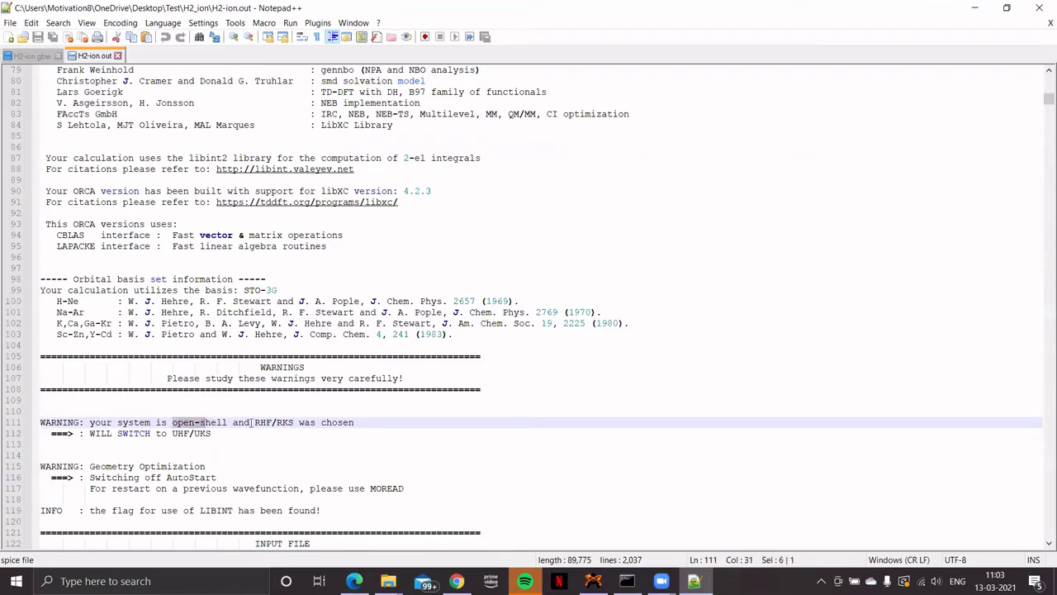
{"action": "left_click_drag", "start_coordinate": [254, 422], "coordinate": [275, 422]}
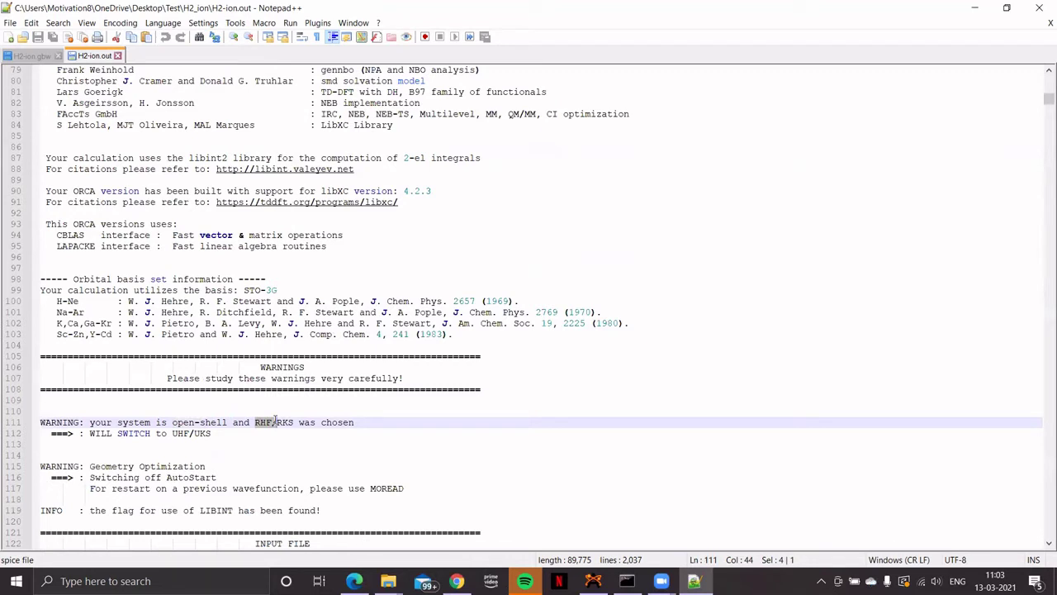
{"action": "left_click_drag", "start_coordinate": [275, 422], "coordinate": [254, 422]}
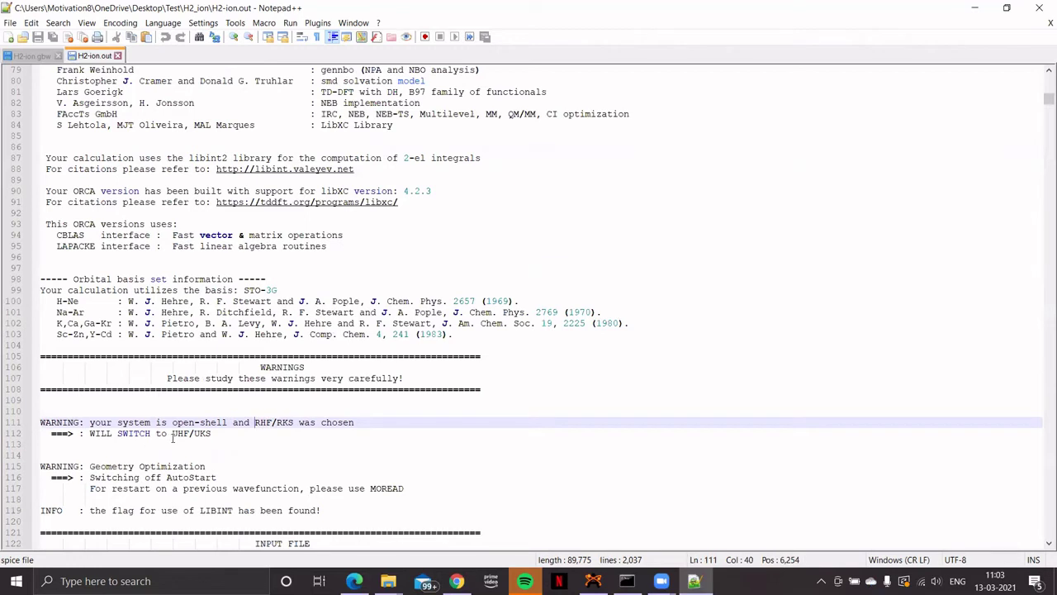
{"action": "mouse_move", "coordinate": [172, 433]}
{"action": "left_mouse_down"}
{"action": "mouse_move", "coordinate": [212, 434]}
{"action": "mouse_move", "coordinate": [189, 432]}
{"action": "left_mouse_up"}
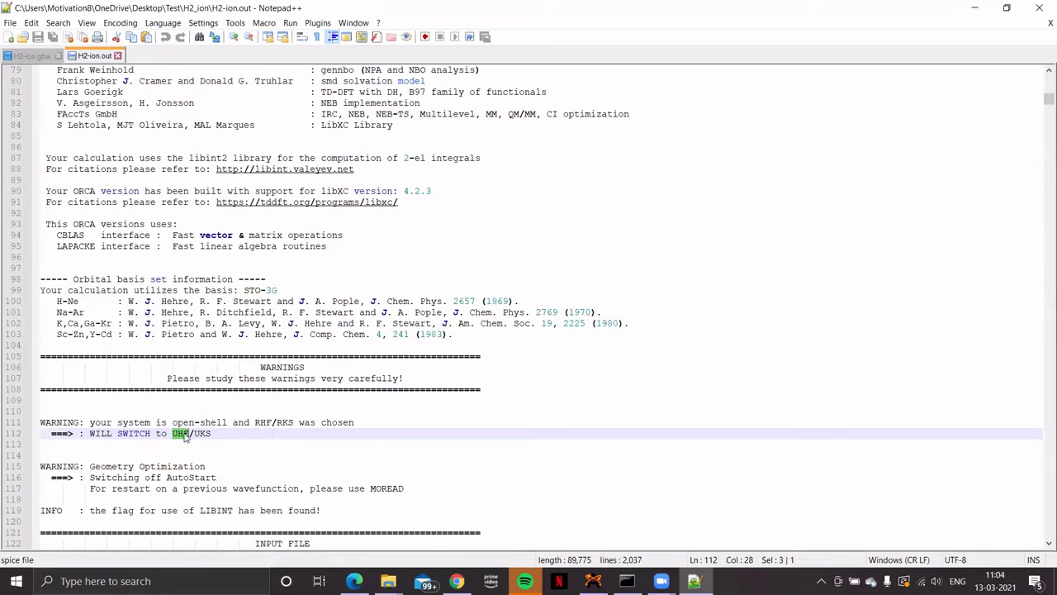
Examine the echoed input file, the geometry optimization settings and the convergence tolerances in the output.
{"action": "scroll", "coordinate": [259, 429], "scroll_direction": "down", "scroll_amount": 1}
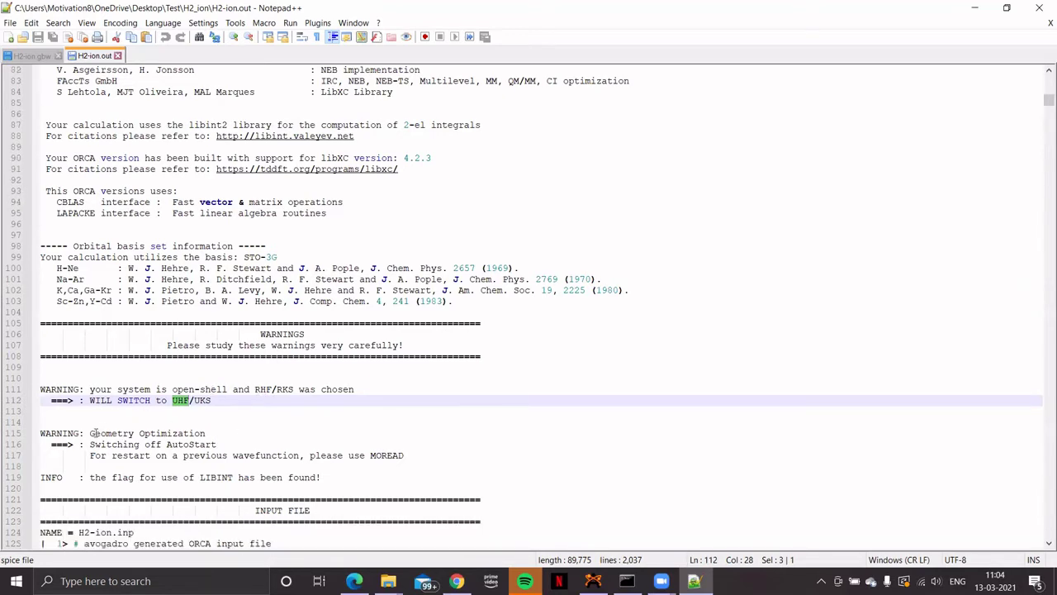
{"action": "scroll", "coordinate": [342, 414], "scroll_direction": "down", "scroll_amount": 4}
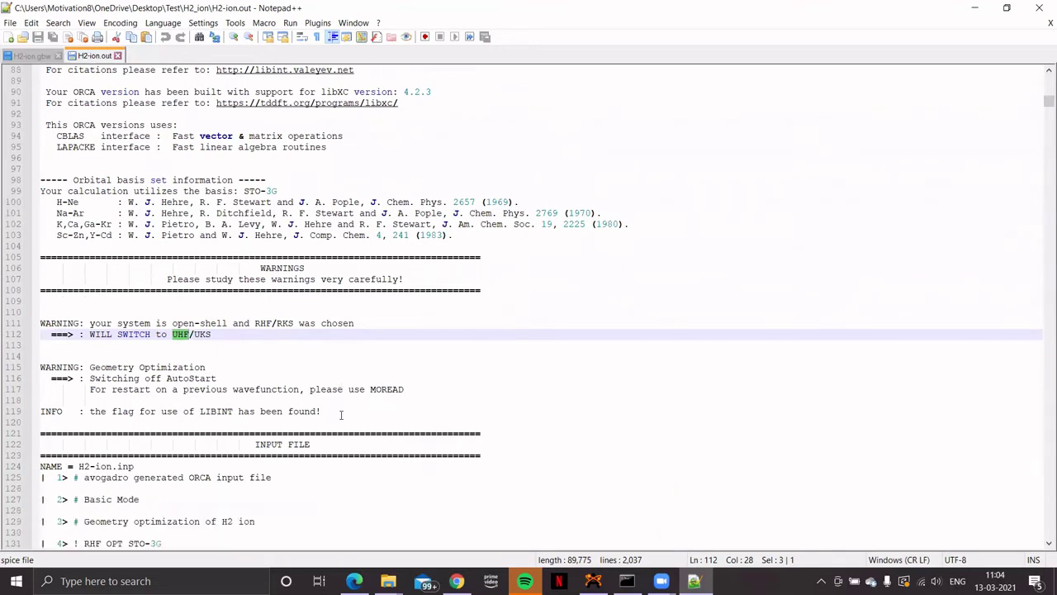
{"action": "scroll", "coordinate": [341, 415], "scroll_direction": "down", "scroll_amount": 4}
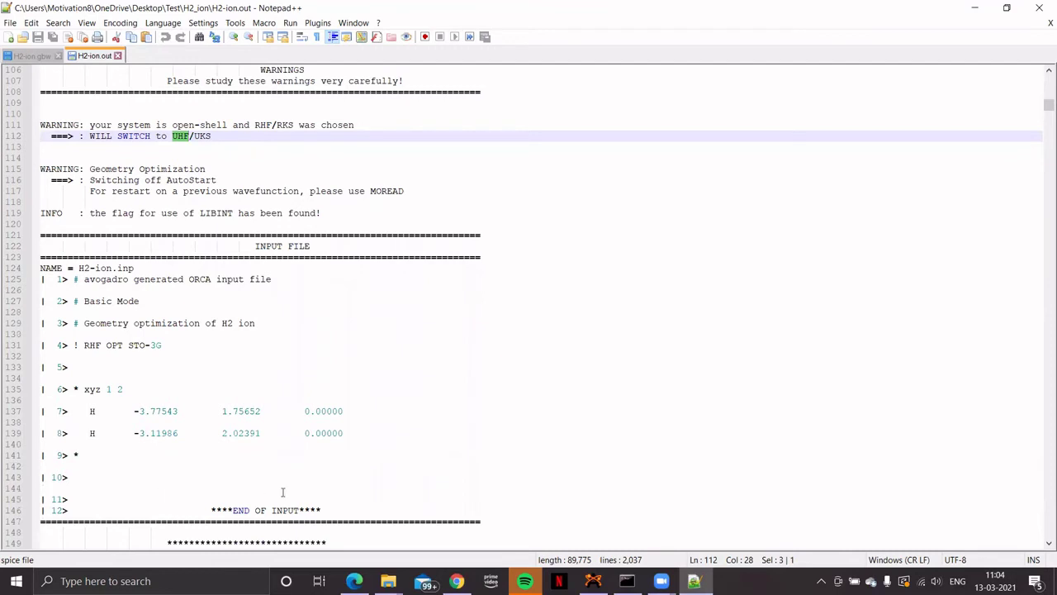
{"action": "scroll", "coordinate": [394, 363], "scroll_direction": "down", "scroll_amount": 5}
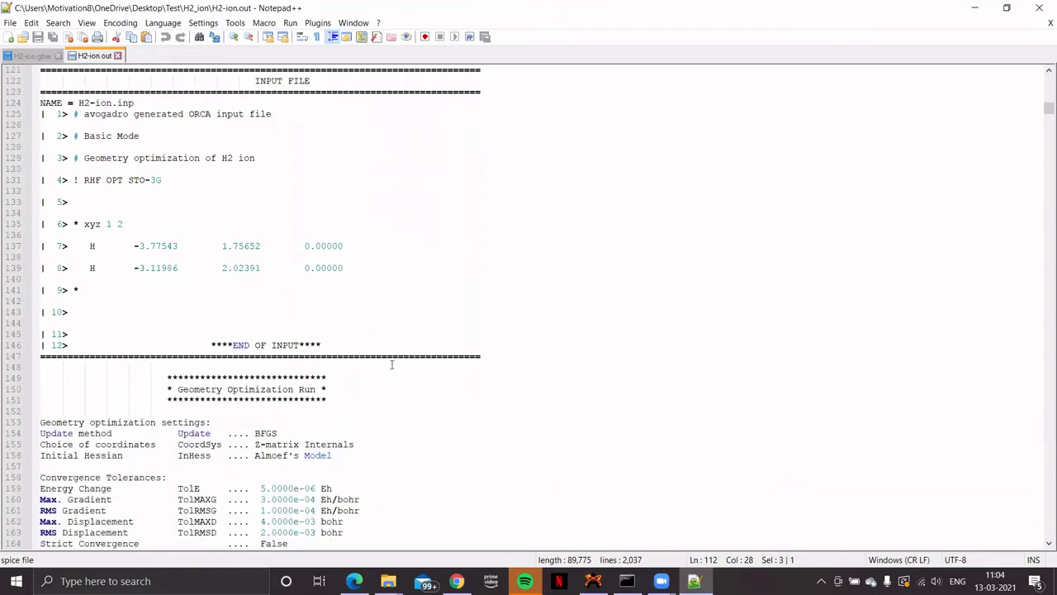
{"action": "scroll", "coordinate": [391, 364], "scroll_direction": "down", "scroll_amount": 2}
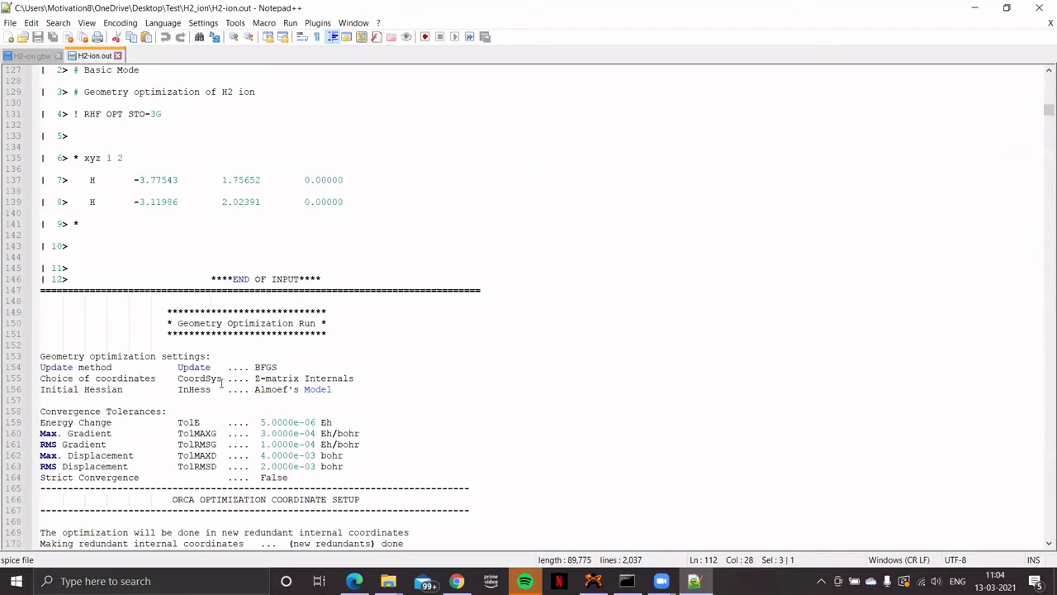
{"action": "scroll", "coordinate": [222, 383], "scroll_direction": "down", "scroll_amount": 1}
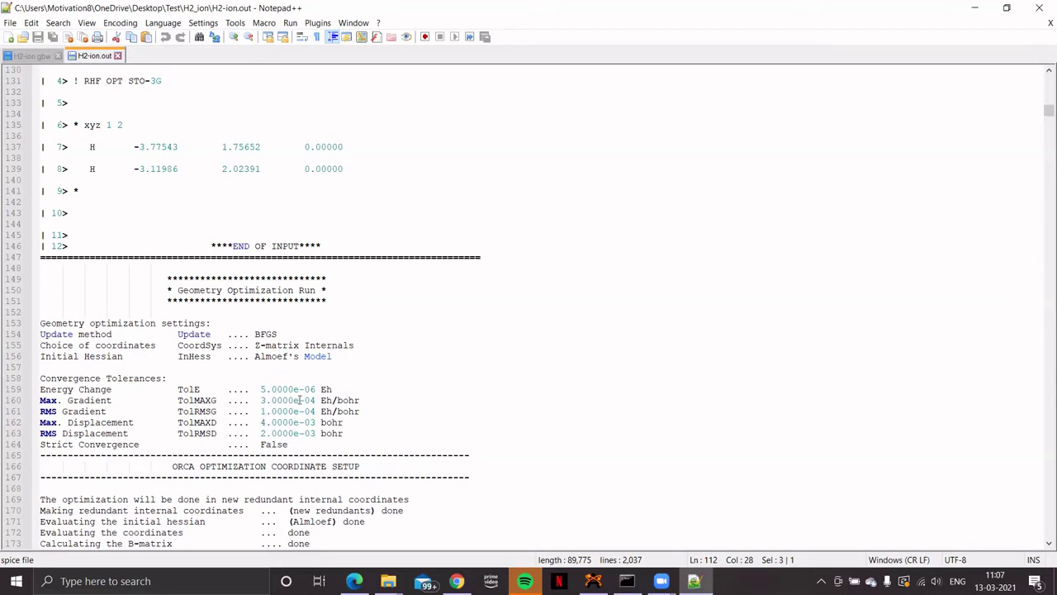
Examine the optimization coordinate setup and the redundant internal coordinates table, highlighting the H–H bond's initial value.
{"action": "scroll", "coordinate": [300, 399], "scroll_direction": "down", "scroll_amount": 2}
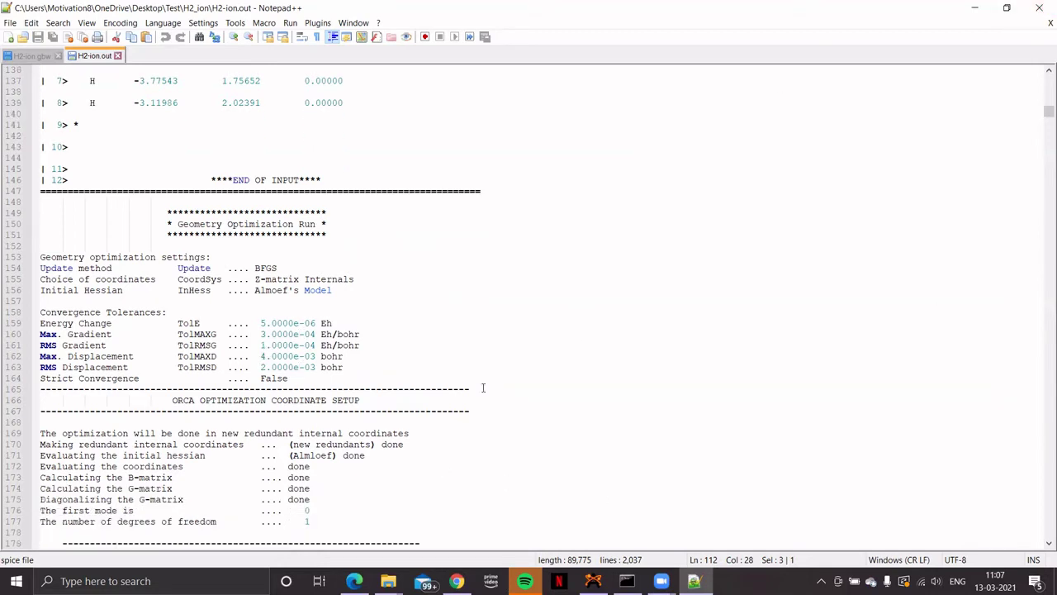
{"action": "scroll", "coordinate": [496, 388], "scroll_direction": "down", "scroll_amount": 4}
{"action": "scroll", "coordinate": [417, 373], "scroll_direction": "down", "scroll_amount": 2}
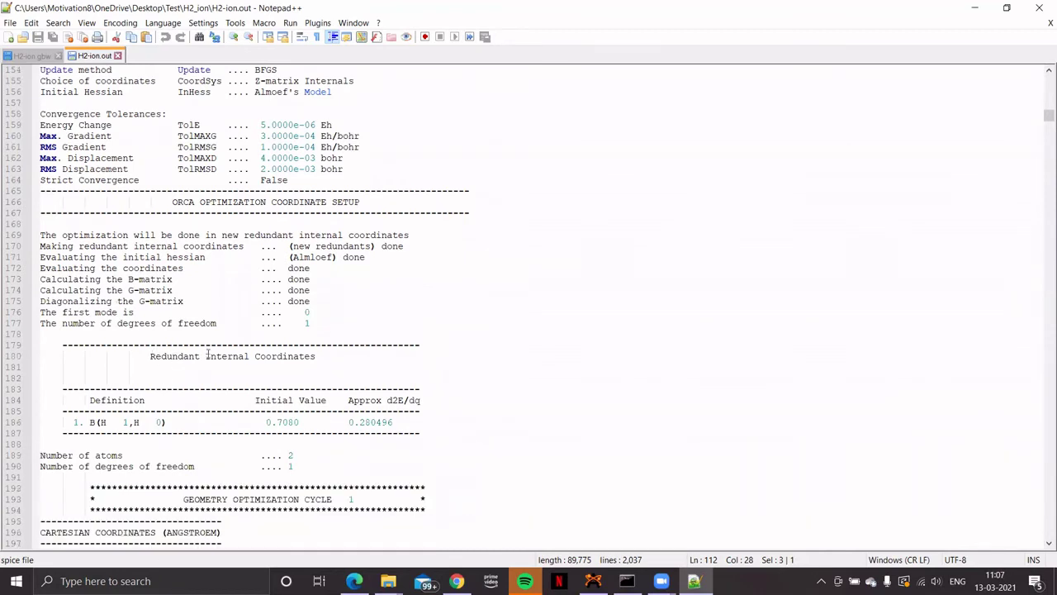
{"action": "left_click_drag", "start_coordinate": [205, 356], "coordinate": [255, 356]}
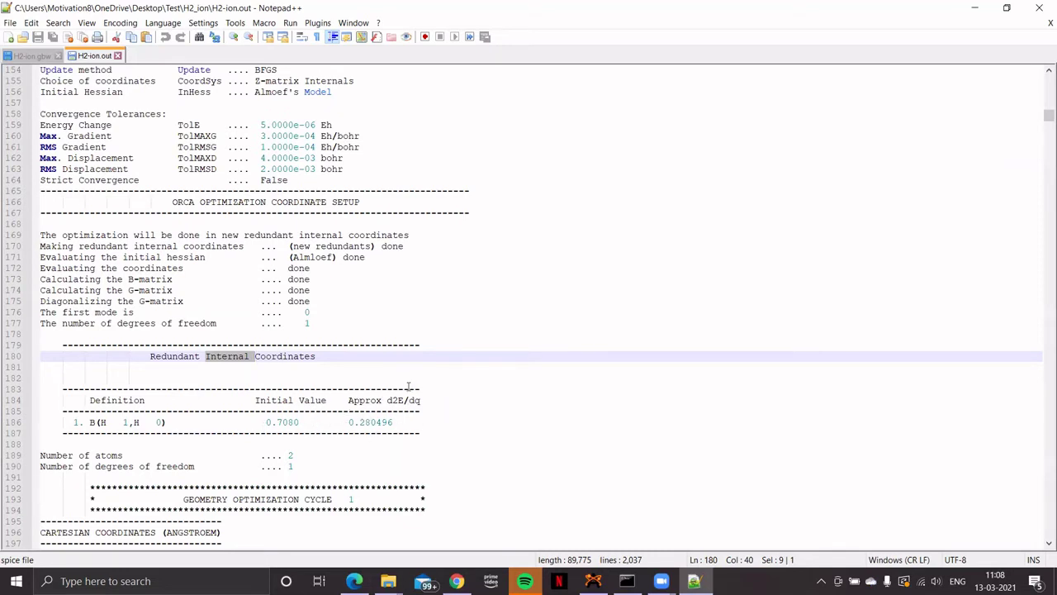
{"action": "scroll", "coordinate": [407, 388], "scroll_direction": "down", "scroll_amount": 1}
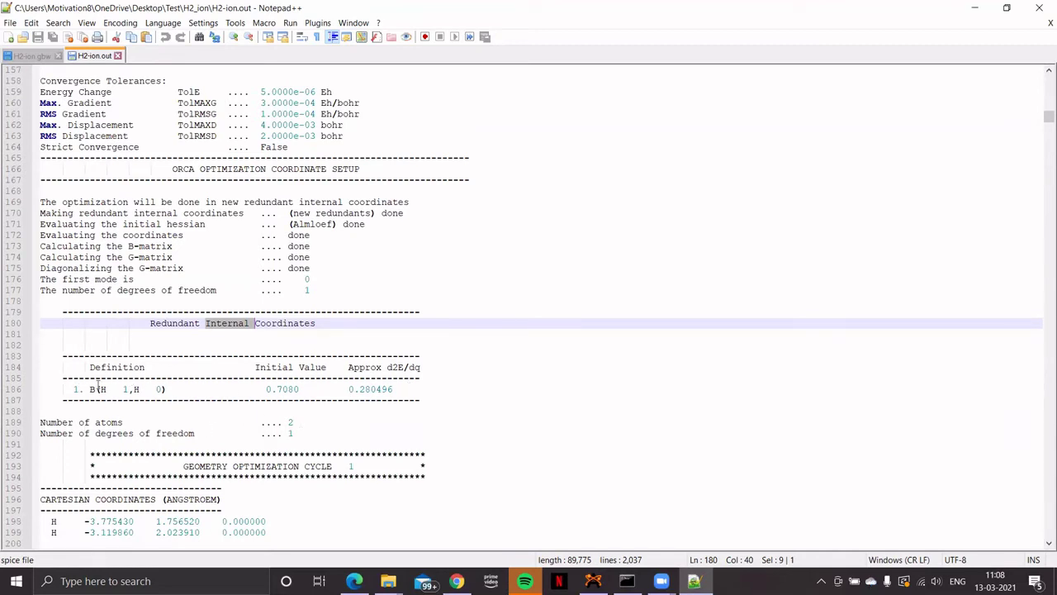
{"action": "scroll", "coordinate": [288, 433], "scroll_direction": "down", "scroll_amount": 2}
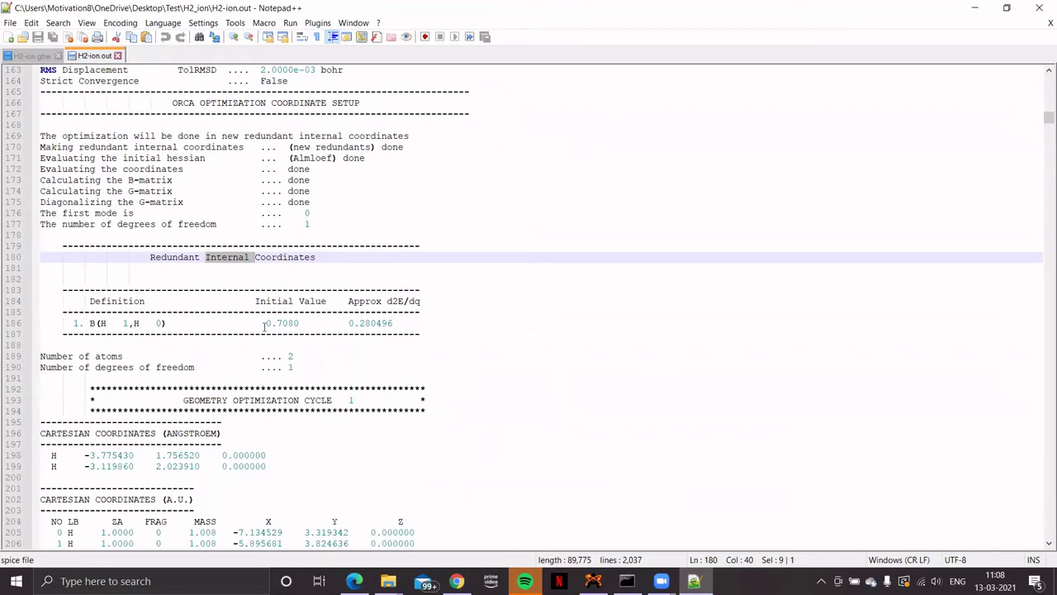
{"action": "left_click_drag", "start_coordinate": [263, 325], "coordinate": [299, 325]}
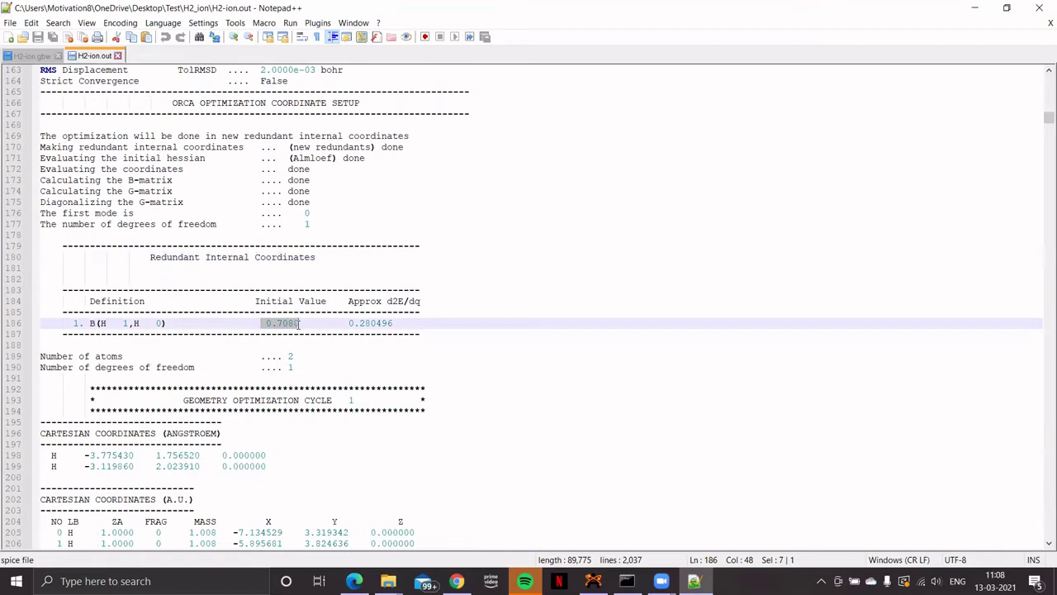
{"action": "left_click_drag", "start_coordinate": [264, 324], "coordinate": [303, 323]}
Compare the Cartesian and internal coordinates of optimization cycle 1, highlighting the H–H distance in angstroem and in atomic units.
{"action": "scroll", "coordinate": [359, 369], "scroll_direction": "down", "scroll_amount": 2}
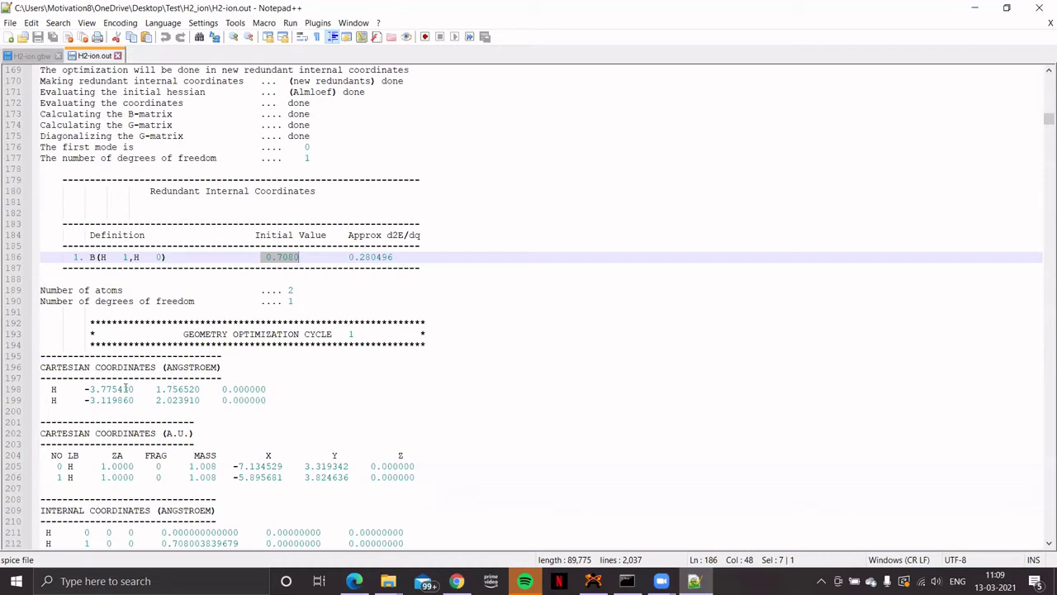
{"action": "scroll", "coordinate": [183, 369], "scroll_direction": "down", "scroll_amount": 2}
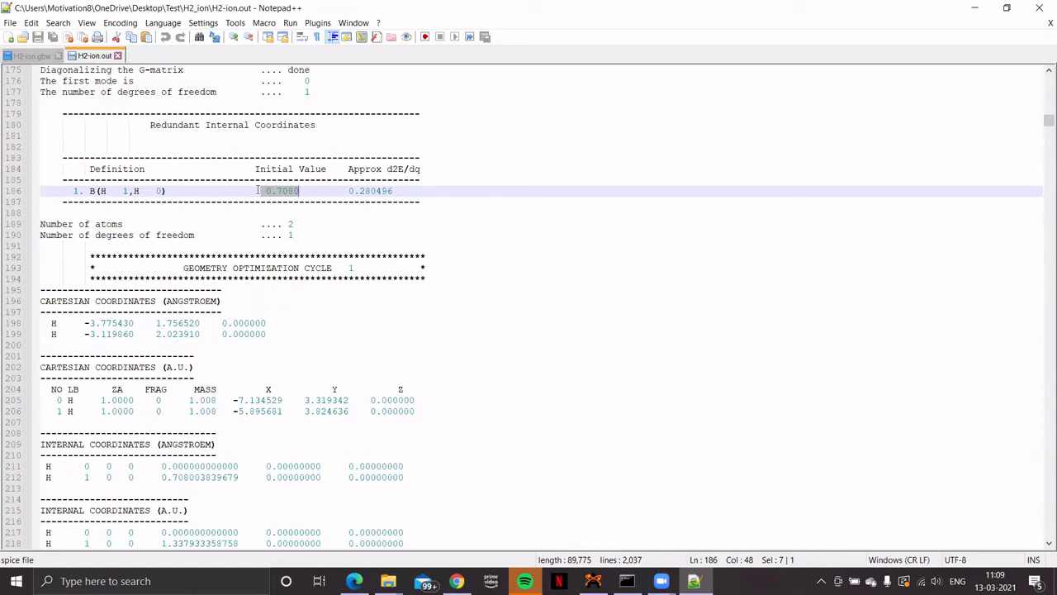
{"action": "scroll", "coordinate": [175, 362], "scroll_direction": "down", "scroll_amount": 1}
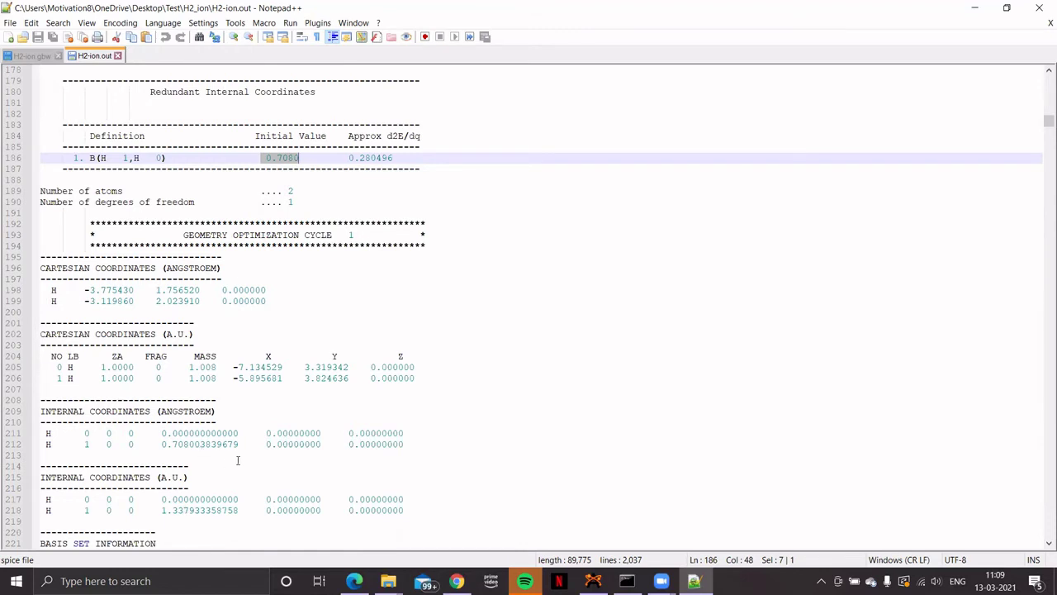
{"action": "scroll", "coordinate": [239, 458], "scroll_direction": "down", "scroll_amount": 2}
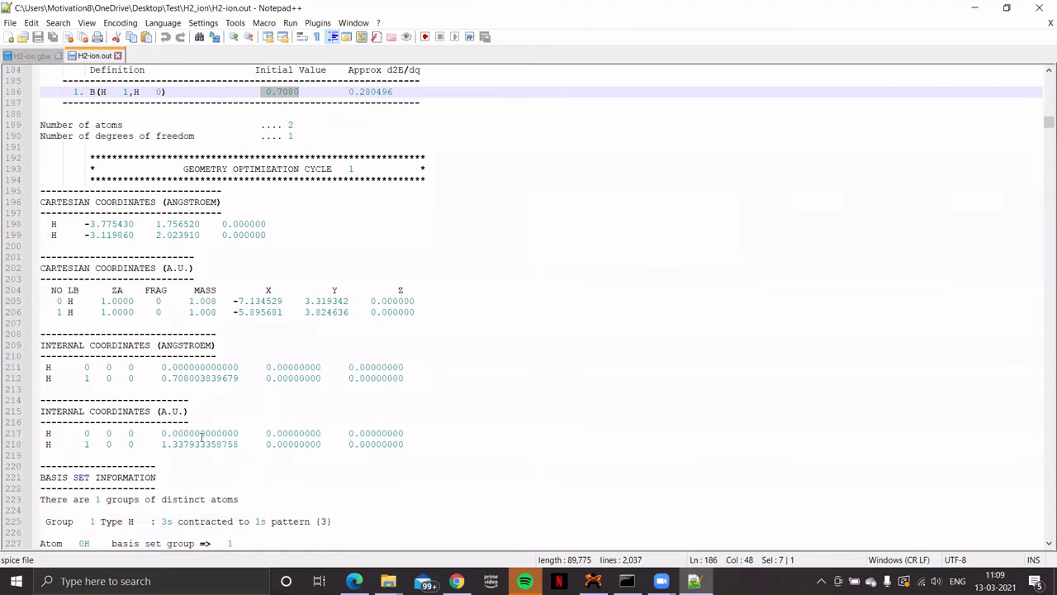
{"action": "left_click", "coordinate": [160, 335]}
{"action": "left_click_drag", "start_coordinate": [161, 334], "coordinate": [195, 345]}
{"action": "left_click_drag", "start_coordinate": [158, 412], "coordinate": [190, 412]}
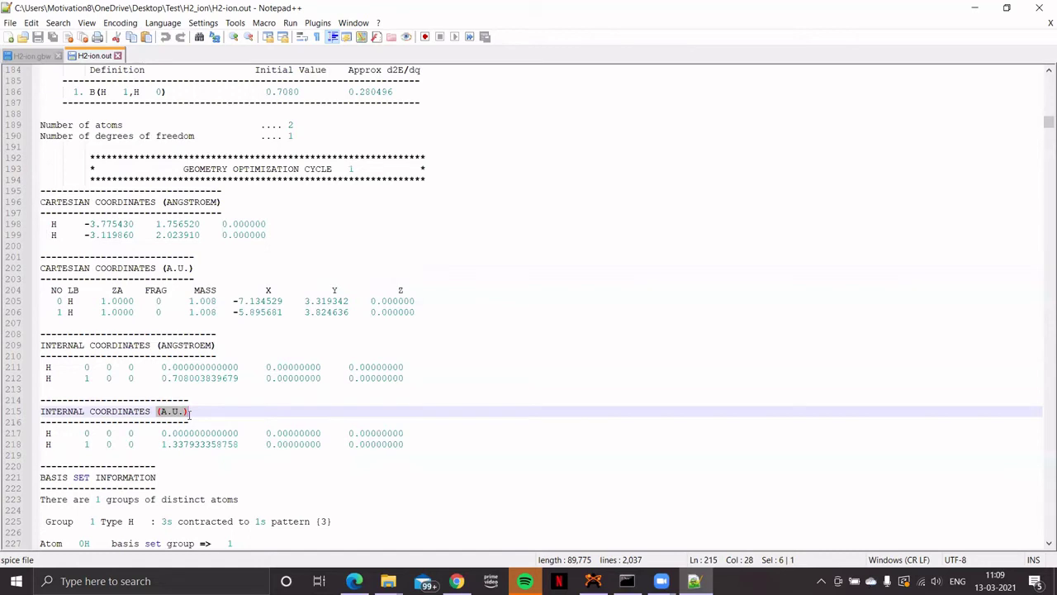
{"action": "left_click_drag", "start_coordinate": [163, 378], "coordinate": [239, 380]}
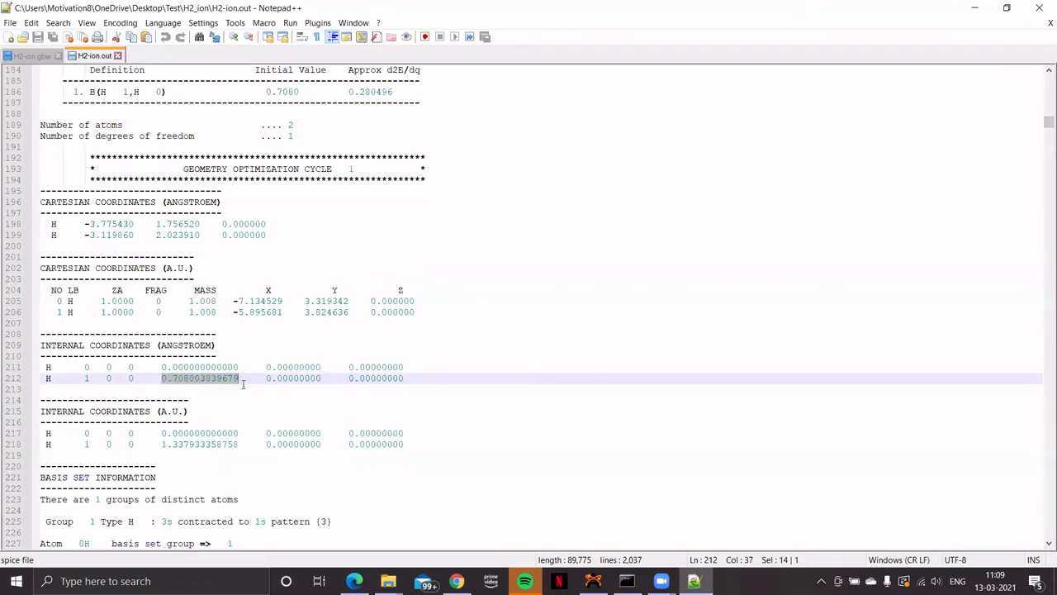
{"action": "left_click_drag", "start_coordinate": [168, 447], "coordinate": [192, 448]}
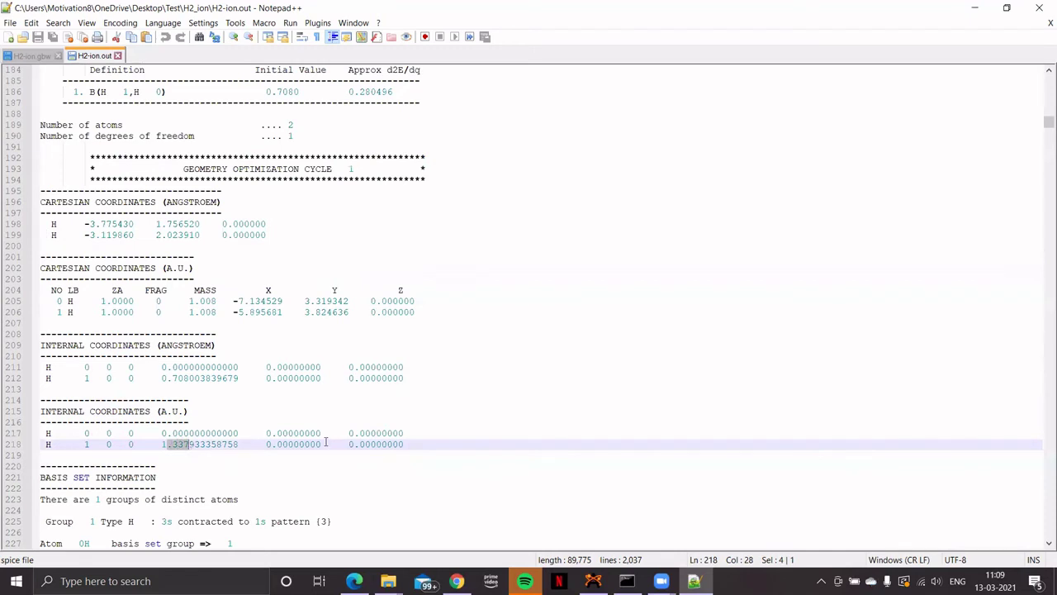
Read the basis set information section, highlighting the 3s term in the hydrogen contraction line.
{"action": "scroll", "coordinate": [191, 447], "scroll_direction": "down", "scroll_amount": 1}
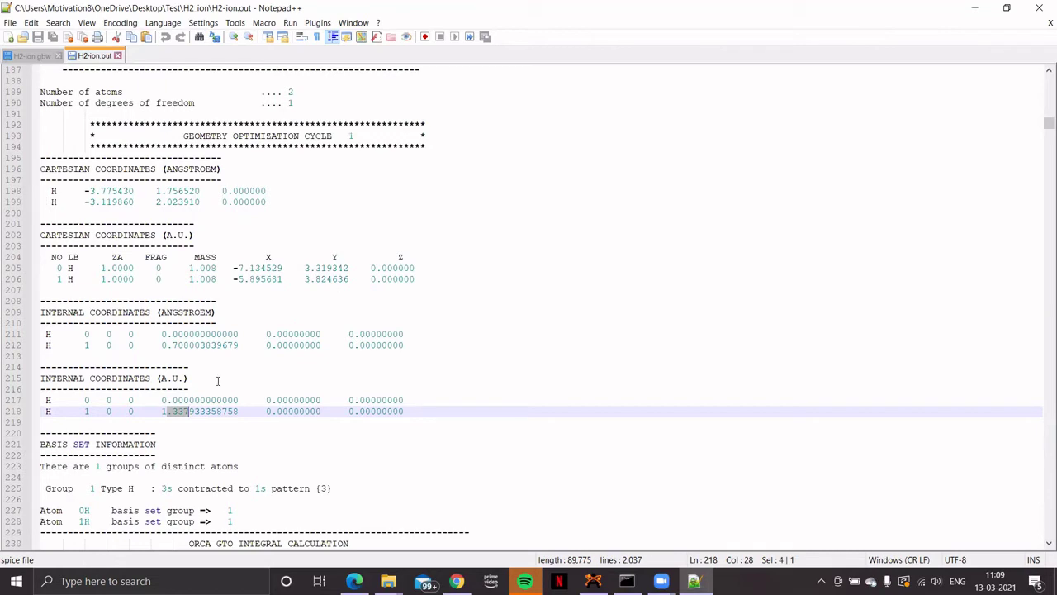
{"action": "scroll", "coordinate": [233, 392], "scroll_direction": "down", "scroll_amount": 1}
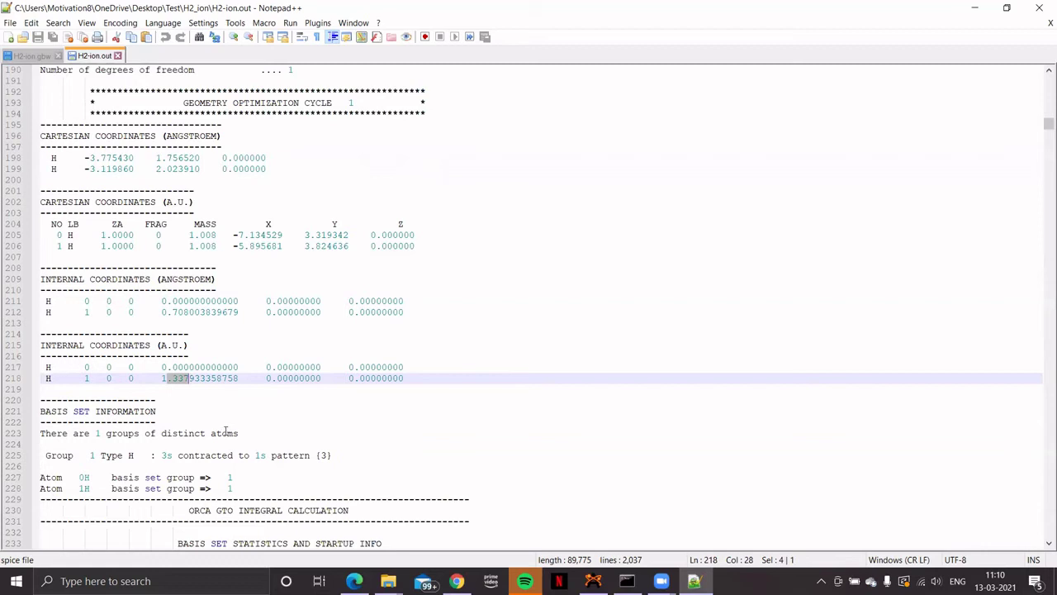
{"action": "mouse_move", "coordinate": [256, 455]}
{"action": "left_mouse_down"}
{"action": "mouse_move", "coordinate": [269, 456]}
{"action": "mouse_move", "coordinate": [255, 455]}
{"action": "left_mouse_up"}
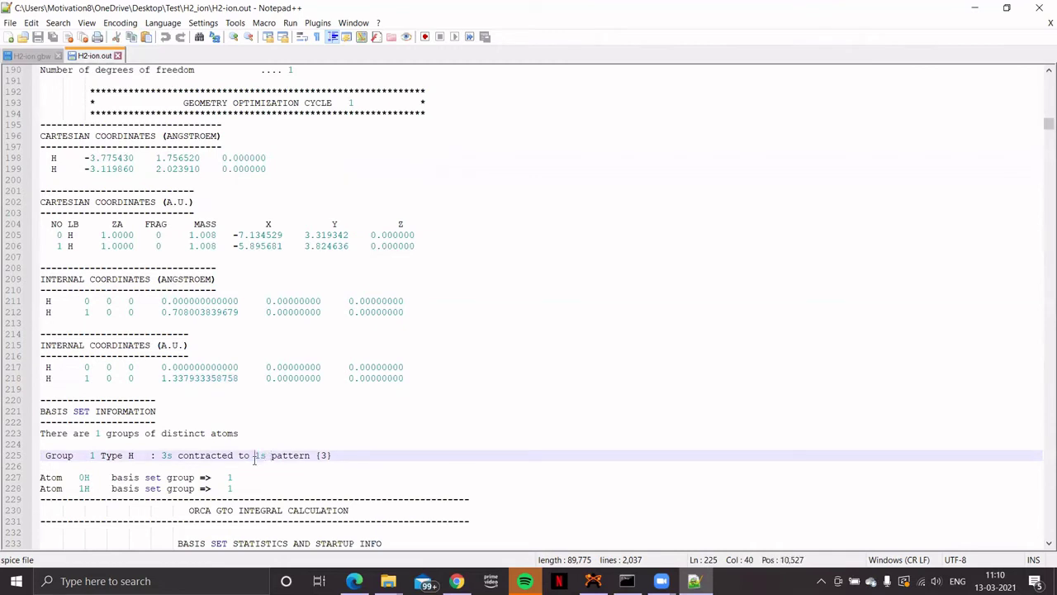
{"action": "left_click_drag", "start_coordinate": [161, 455], "coordinate": [171, 455]}
{"action": "scroll", "coordinate": [255, 456], "scroll_direction": "down", "scroll_amount": 1}
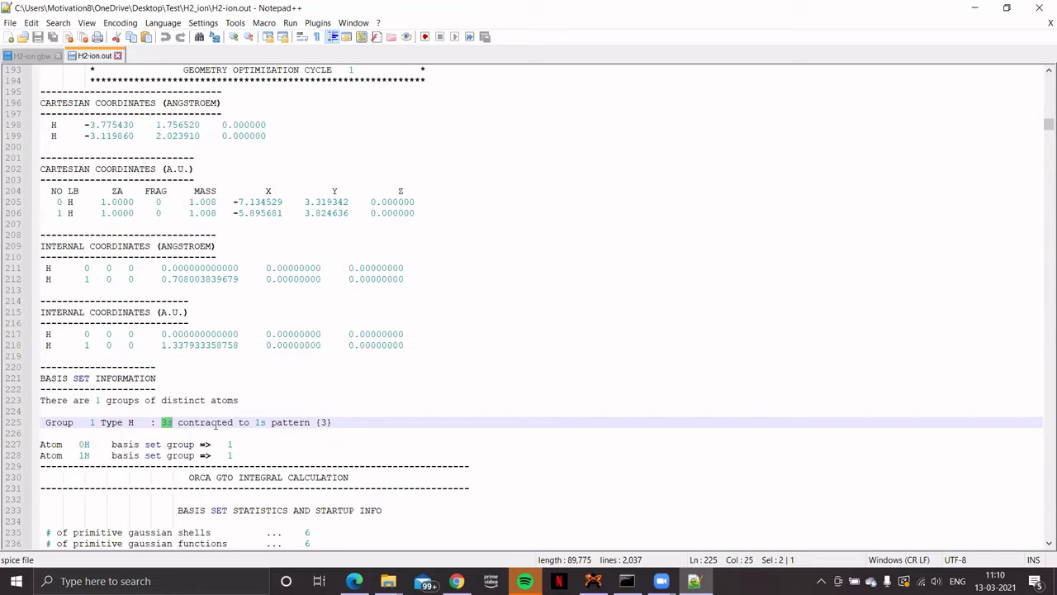
Inspect the basis set statistics, highlighting the number of primitive gaussian functions and the number of contracted basis functions.
{"action": "scroll", "coordinate": [216, 424], "scroll_direction": "down", "scroll_amount": 3}
{"action": "scroll", "coordinate": [198, 407], "scroll_direction": "down", "scroll_amount": 1}
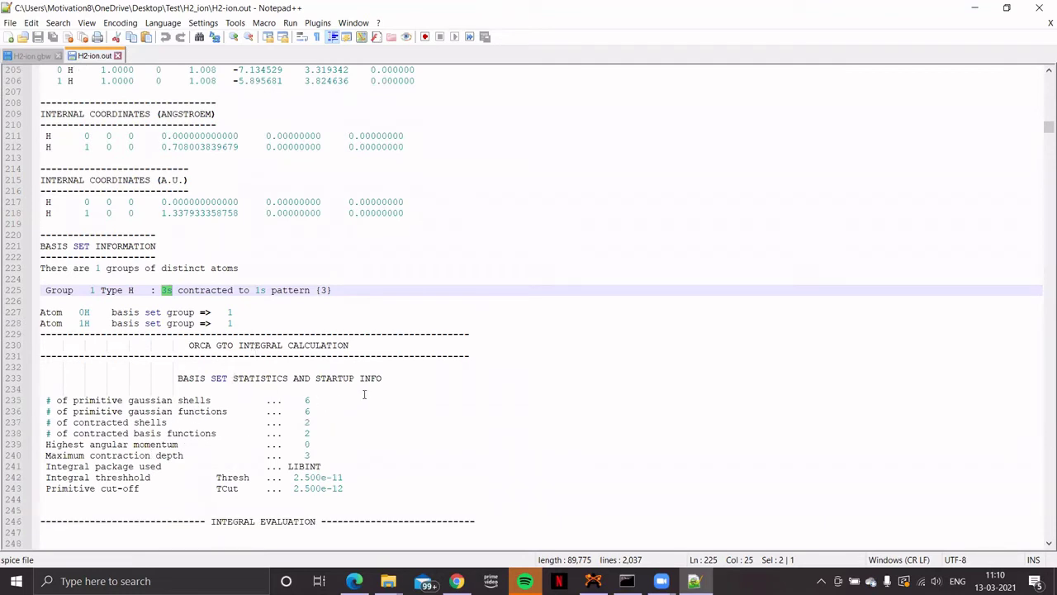
{"action": "left_click", "coordinate": [218, 393]}
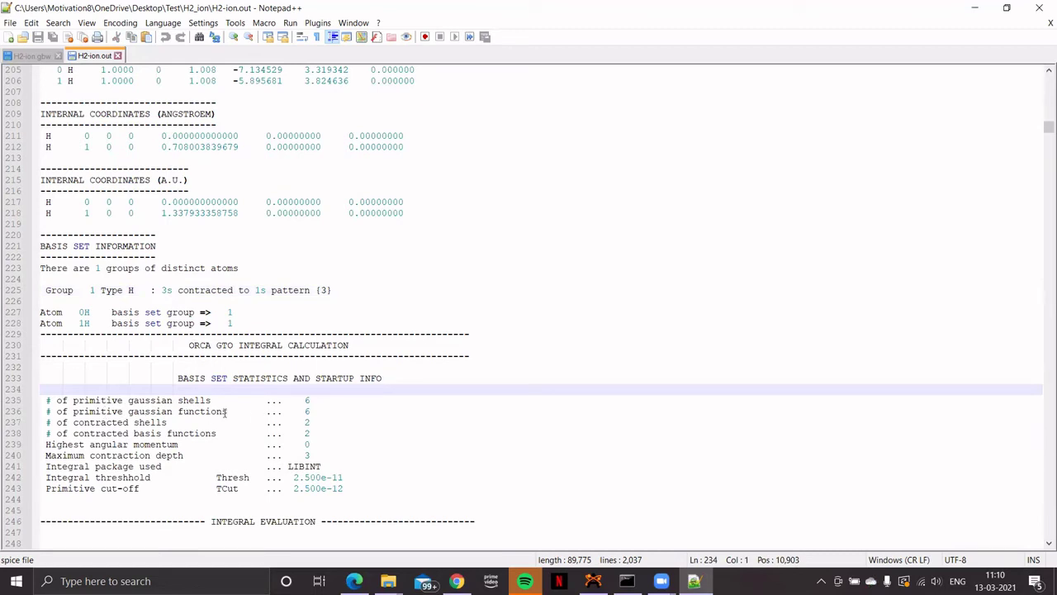
{"action": "left_click", "coordinate": [308, 411]}
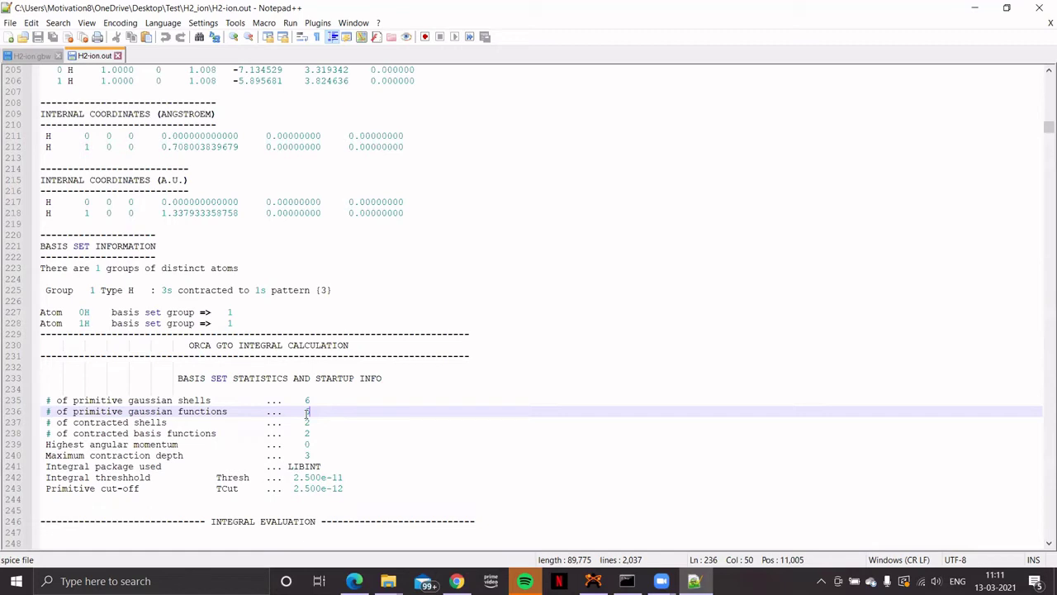
{"action": "left_click_drag", "start_coordinate": [300, 410], "coordinate": [310, 410]}
{"action": "left_click", "coordinate": [261, 434]}
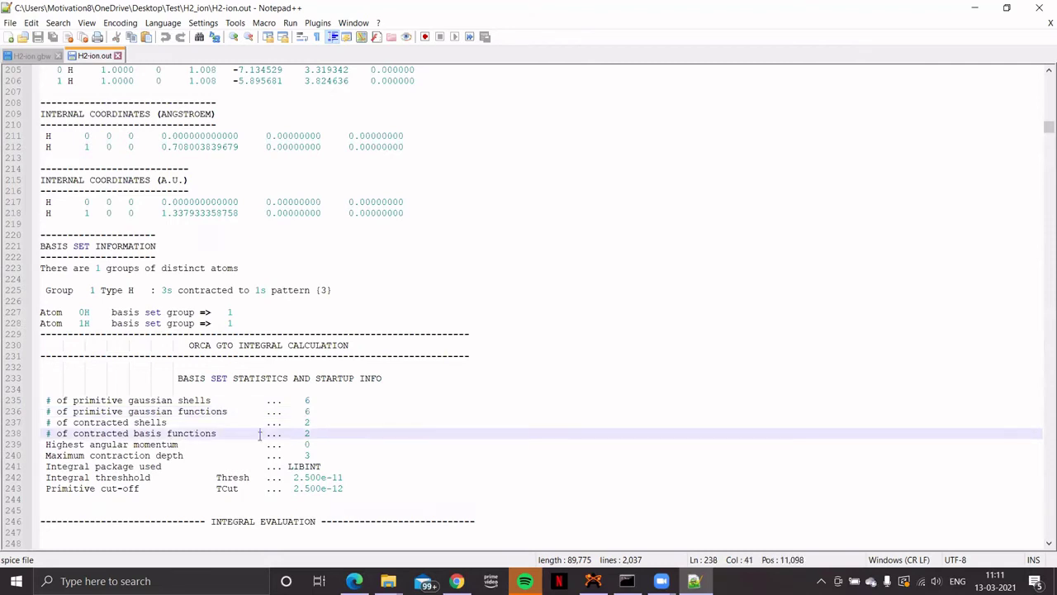
{"action": "left_click_drag", "start_coordinate": [135, 433], "coordinate": [218, 439]}
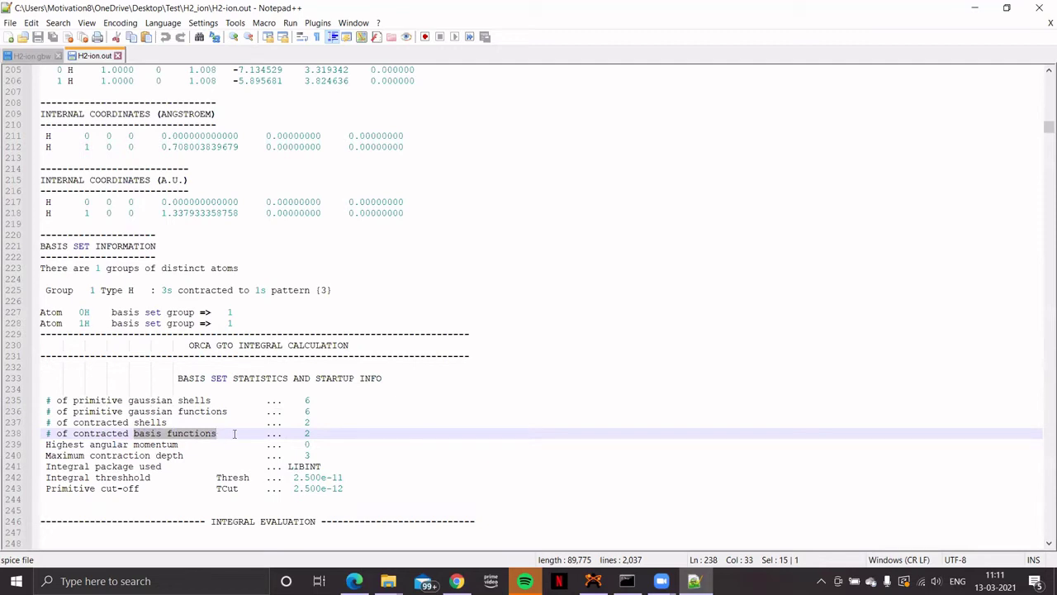
{"action": "left_click", "coordinate": [305, 433]}
{"action": "double_click", "coordinate": [306, 432]}
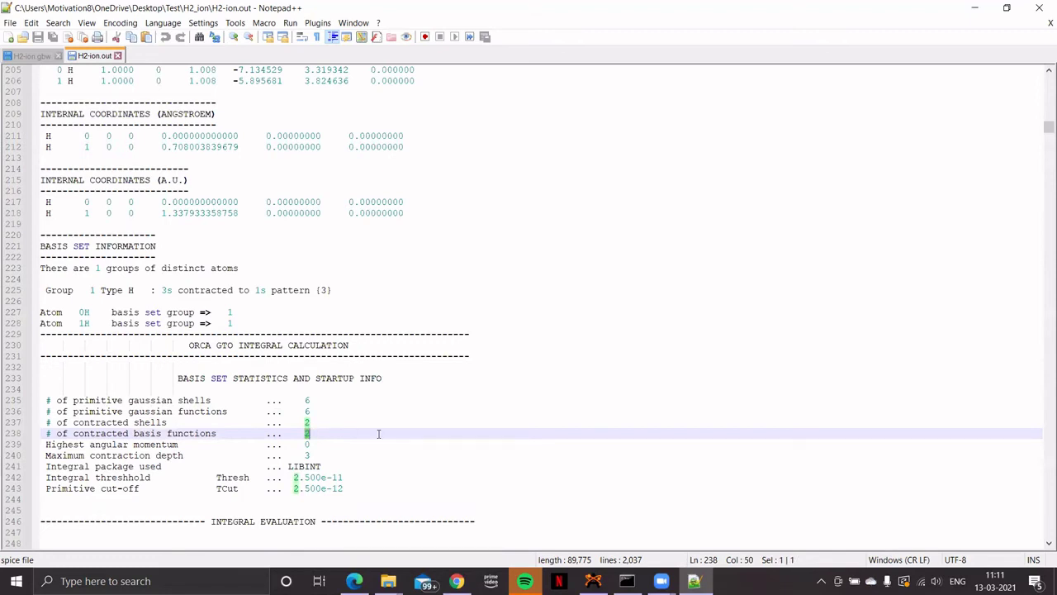
Review the integral evaluation section with its one-electron integrals and timings, checking back against the basis set information.
{"action": "scroll", "coordinate": [371, 422], "scroll_direction": "down", "scroll_amount": 3}
{"action": "scroll", "coordinate": [363, 419], "scroll_direction": "down", "scroll_amount": 1}
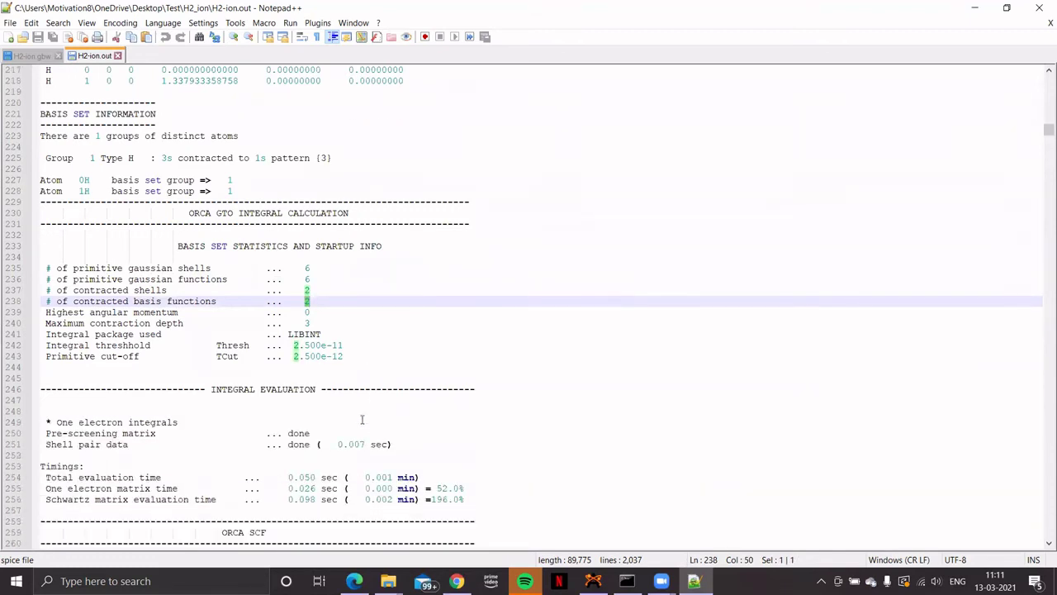
{"action": "scroll", "coordinate": [268, 372], "scroll_direction": "down", "scroll_amount": 1}
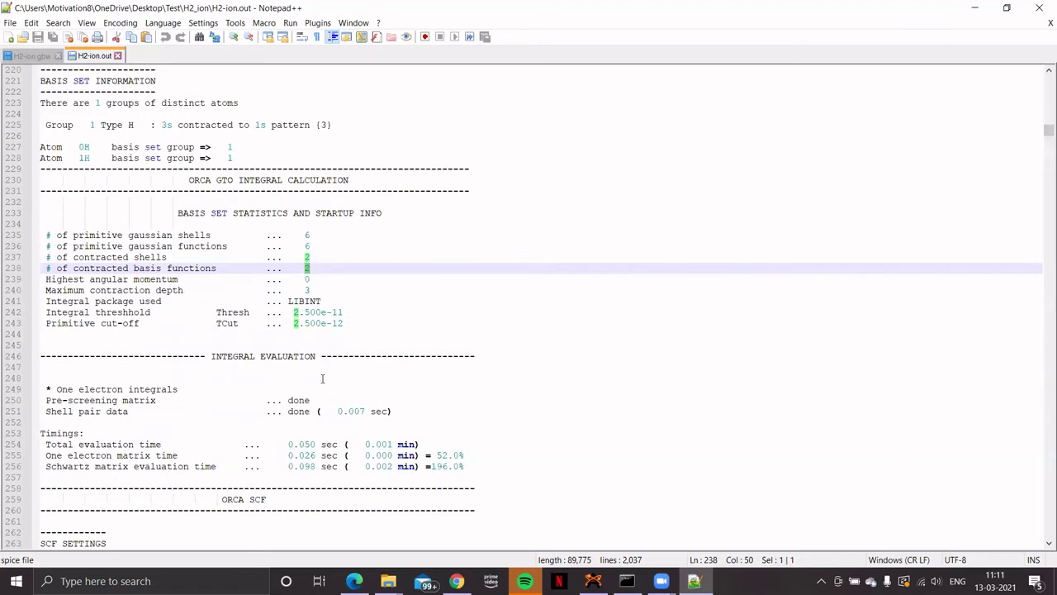
{"action": "scroll", "coordinate": [323, 377], "scroll_direction": "up", "scroll_amount": 4}
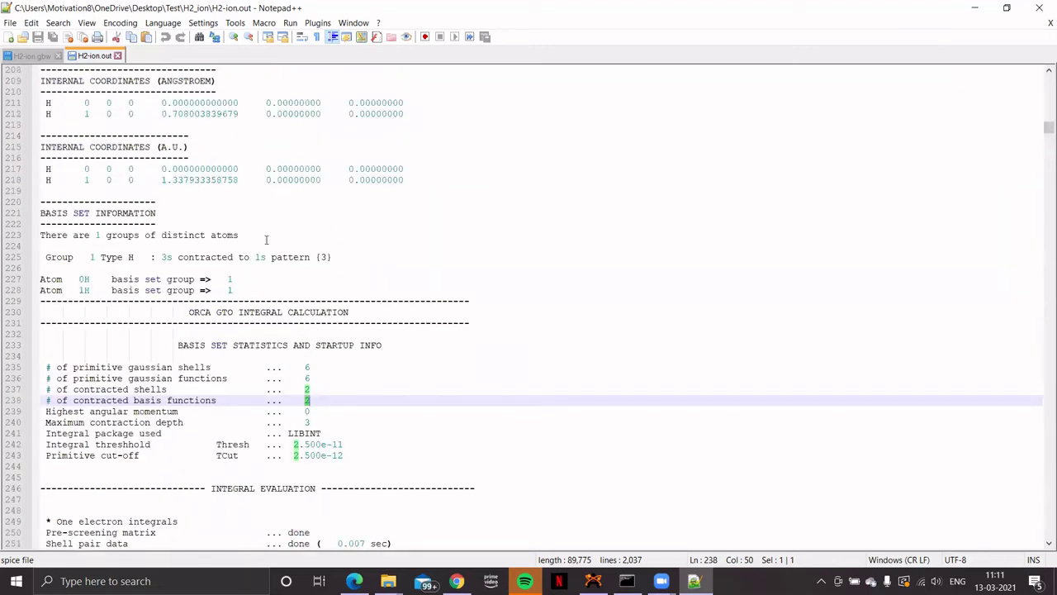
{"action": "scroll", "coordinate": [314, 371], "scroll_direction": "down", "scroll_amount": 2}
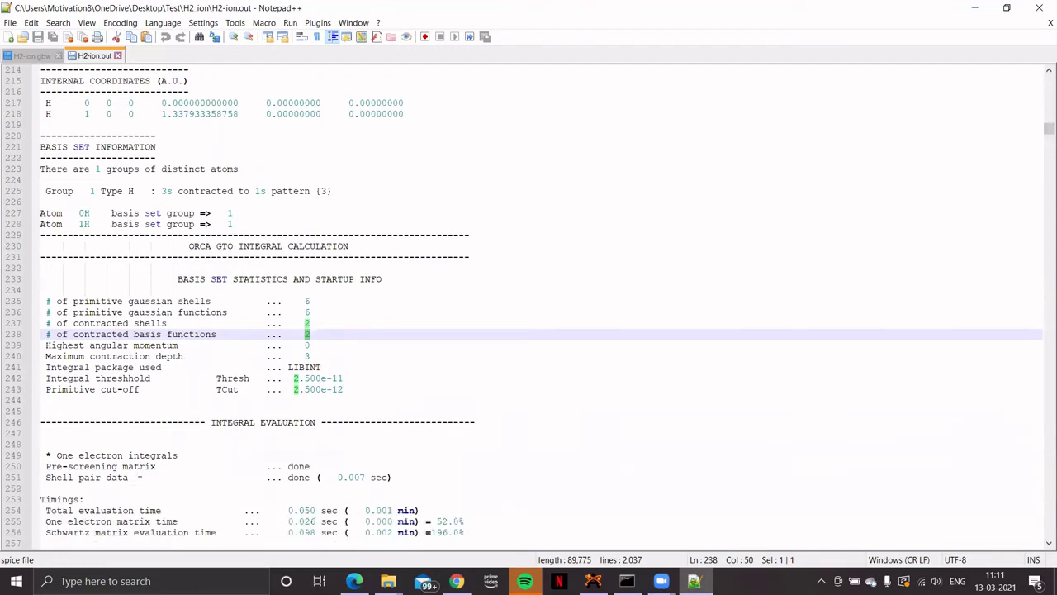
{"action": "scroll", "coordinate": [140, 472], "scroll_direction": "down", "scroll_amount": 1}
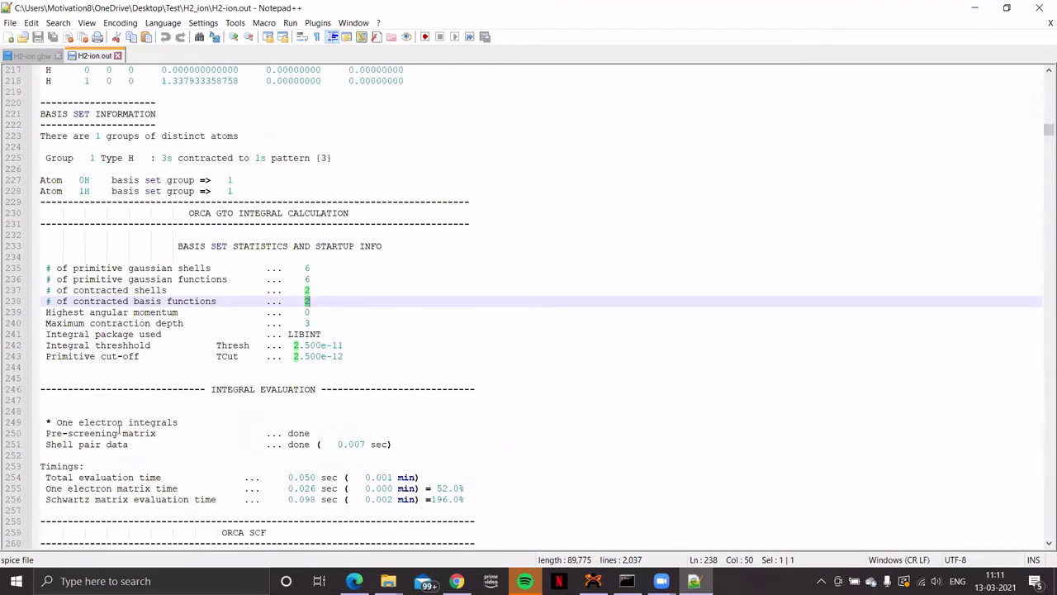
{"action": "scroll", "coordinate": [156, 466], "scroll_direction": "down", "scroll_amount": 1}
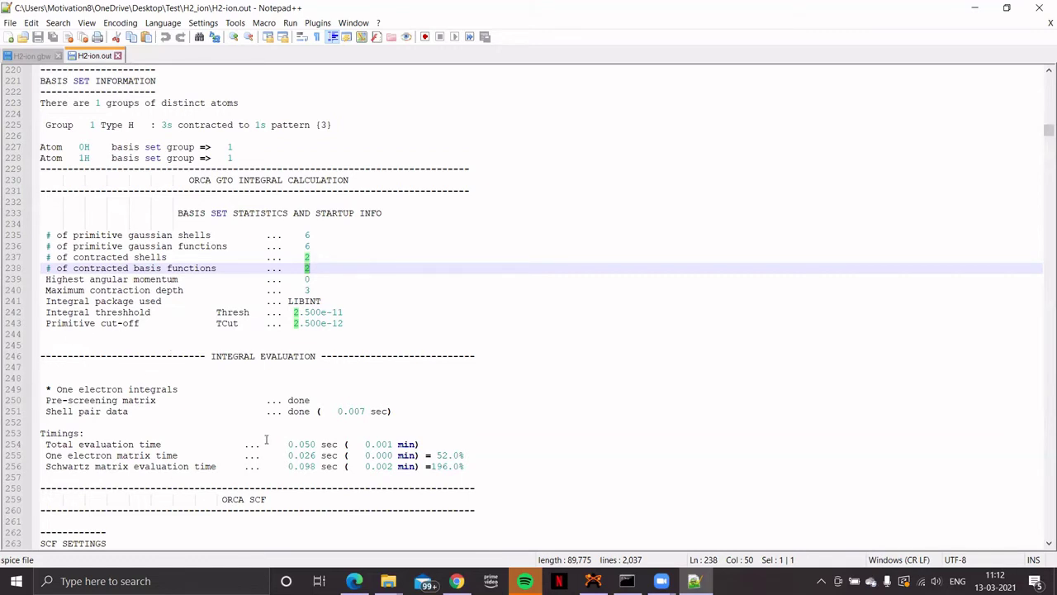
Examine the SCF settings, covering the Hamiltonian, general settings and convergence acceleration, and highlight the DIIS entry.
{"action": "scroll", "coordinate": [266, 434], "scroll_direction": "down", "scroll_amount": 3}
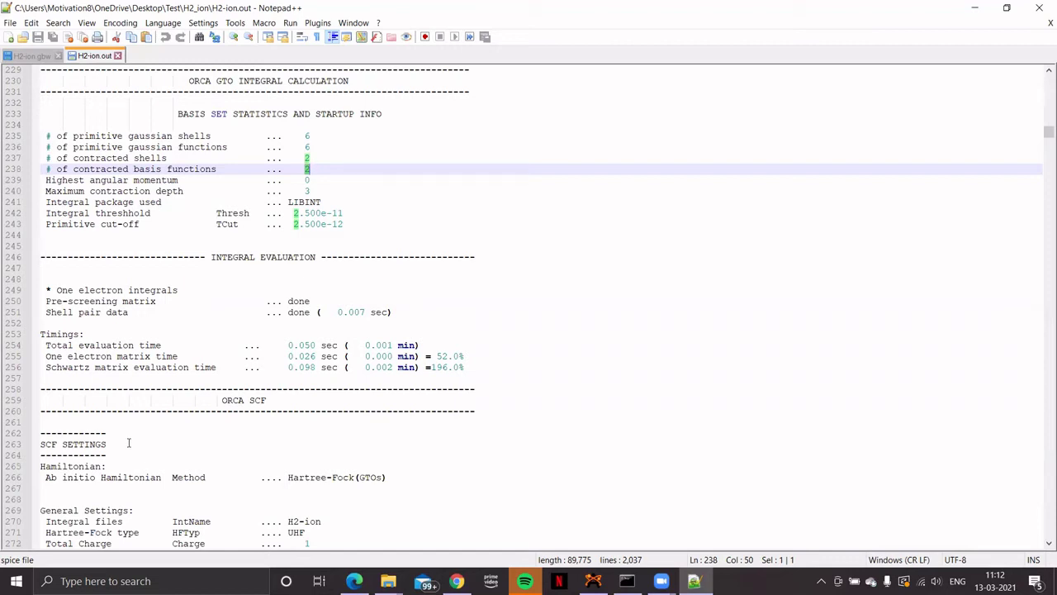
{"action": "scroll", "coordinate": [131, 444], "scroll_direction": "down", "scroll_amount": 2}
{"action": "scroll", "coordinate": [107, 467], "scroll_direction": "down", "scroll_amount": 3}
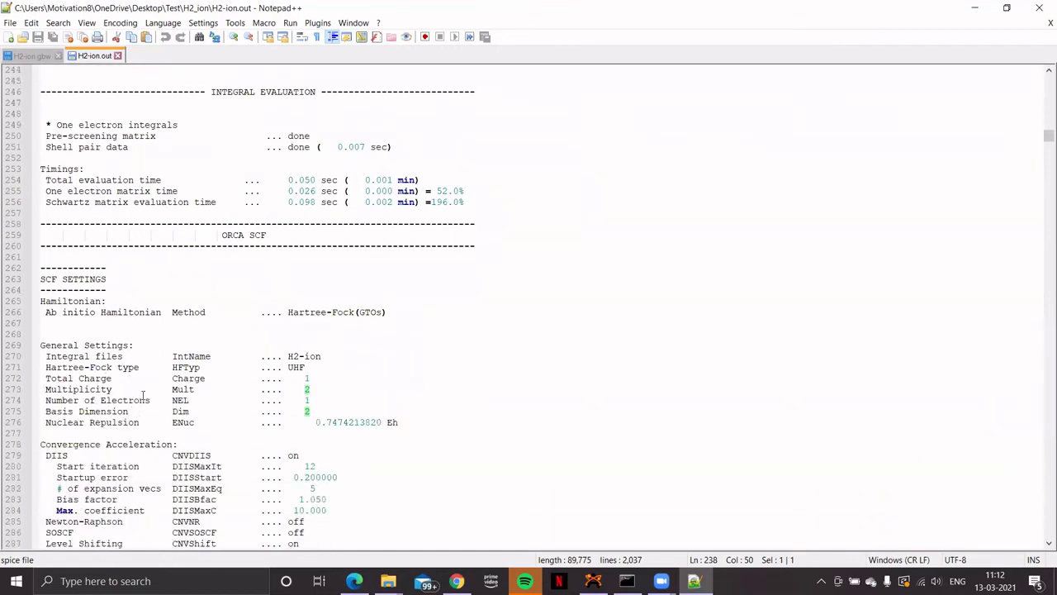
{"action": "scroll", "coordinate": [85, 446], "scroll_direction": "down", "scroll_amount": 1}
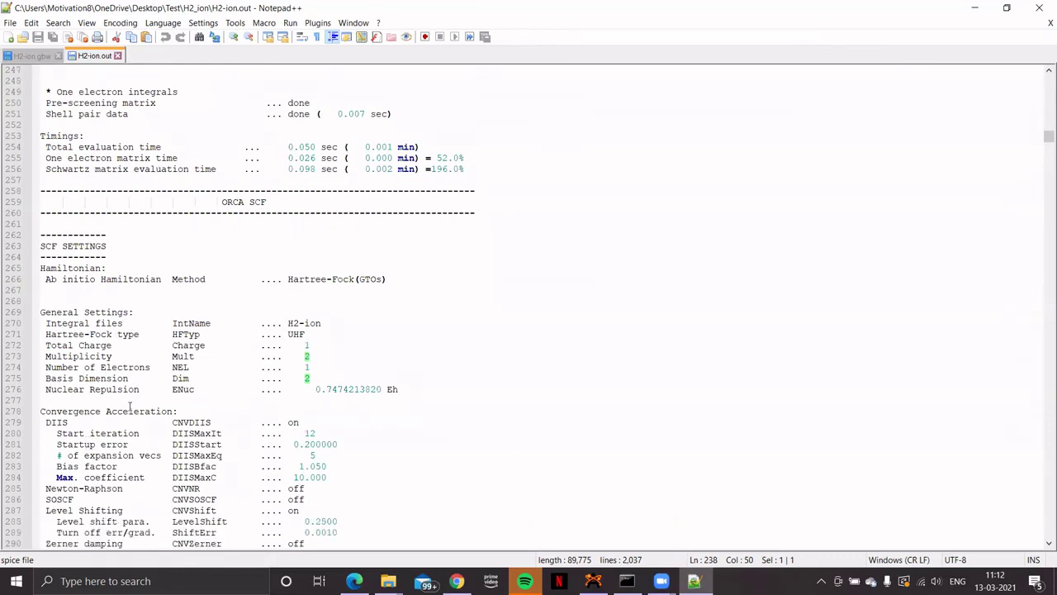
{"action": "left_click_drag", "start_coordinate": [46, 422], "coordinate": [76, 422]}
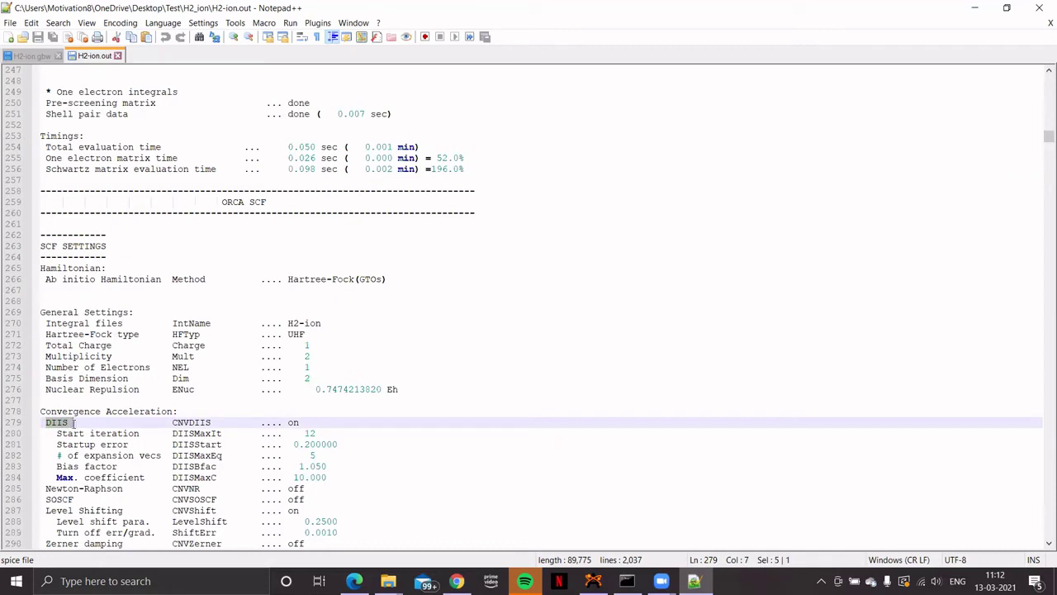
{"action": "left_click_drag", "start_coordinate": [74, 422], "coordinate": [69, 422]}
{"action": "scroll", "coordinate": [69, 422], "scroll_direction": "down", "scroll_amount": 1}
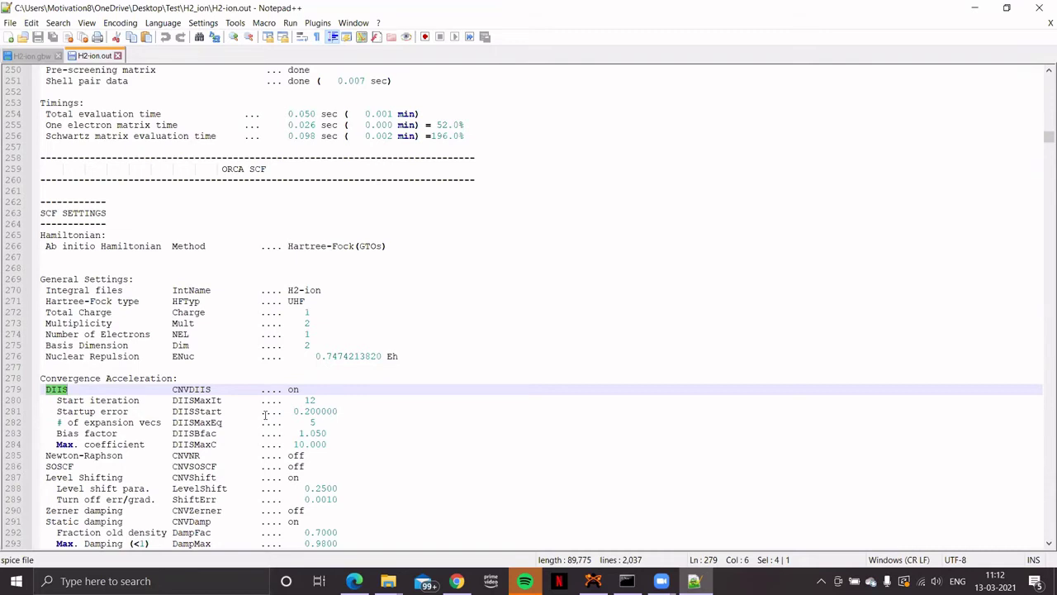
{"action": "scroll", "coordinate": [263, 413], "scroll_direction": "down", "scroll_amount": 4}
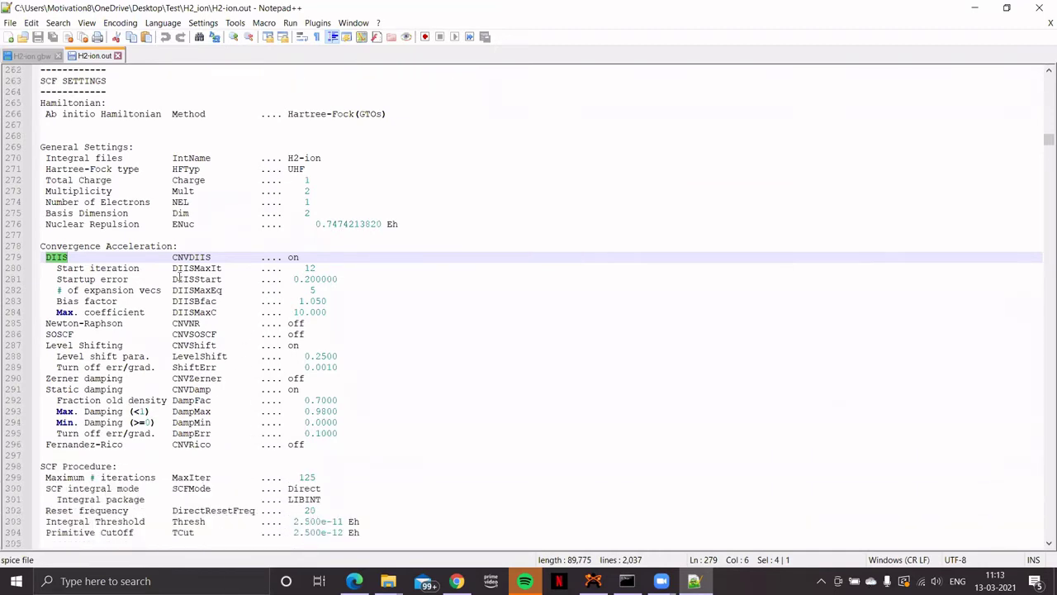
Review the SCF procedure, convergence tolerances, DFT grid generation, initial guess and SCF iterations of the first cycle.
{"action": "scroll", "coordinate": [181, 278], "scroll_direction": "down", "scroll_amount": 7}
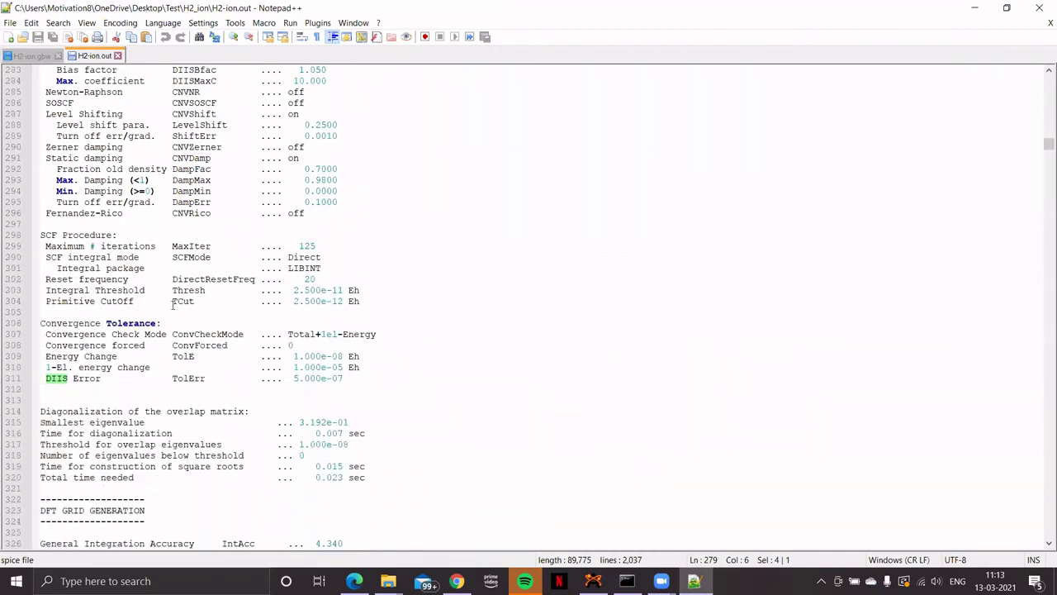
{"action": "scroll", "coordinate": [173, 305], "scroll_direction": "down", "scroll_amount": 7}
{"action": "scroll", "coordinate": [174, 311], "scroll_direction": "down", "scroll_amount": 8}
{"action": "scroll", "coordinate": [192, 263], "scroll_direction": "down", "scroll_amount": 5}
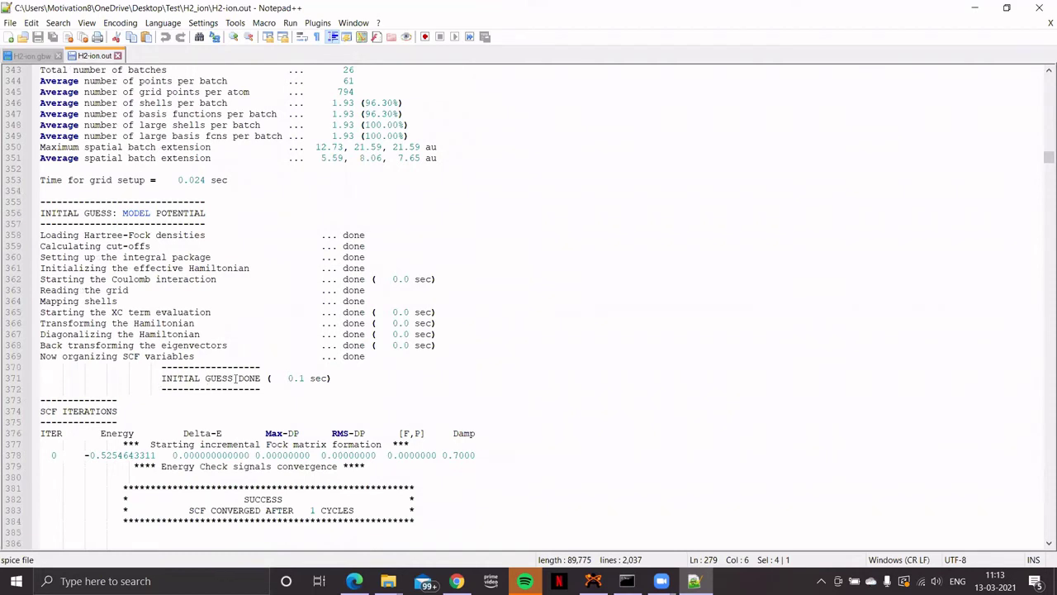
{"action": "scroll", "coordinate": [254, 378], "scroll_direction": "down", "scroll_amount": 1}
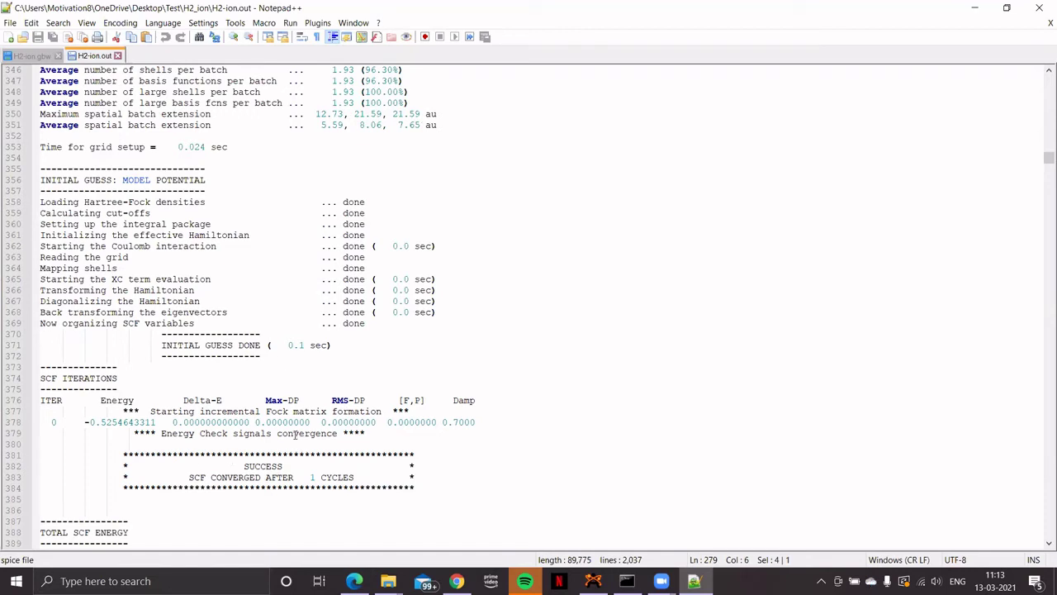
{"action": "scroll", "coordinate": [276, 442], "scroll_direction": "down", "scroll_amount": 2}
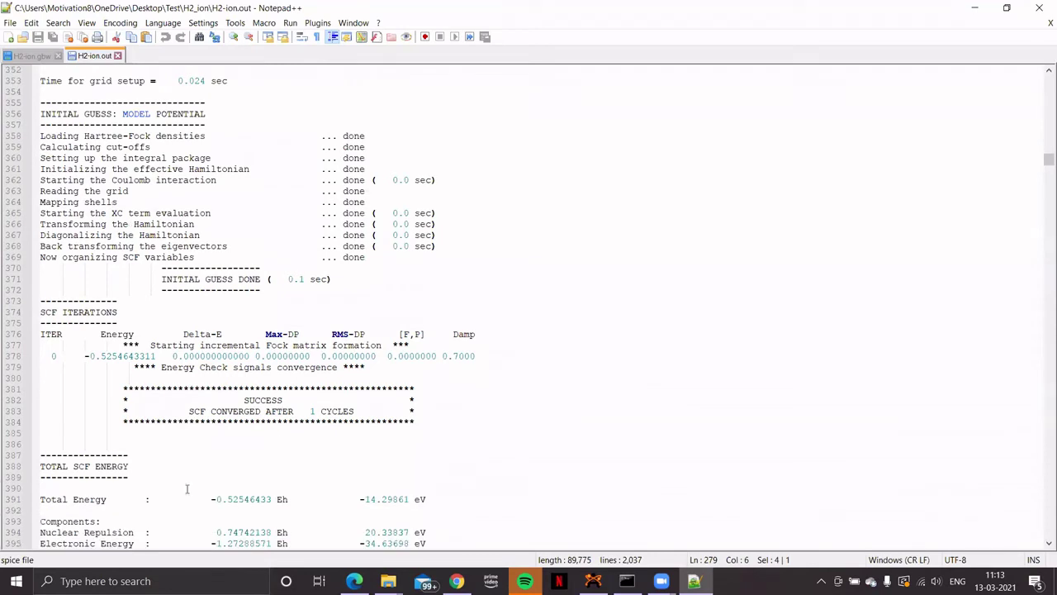
Inspect the total SCF energy section and highlight the total energy in eV.
{"action": "scroll", "coordinate": [240, 442], "scroll_direction": "down", "scroll_amount": 4}
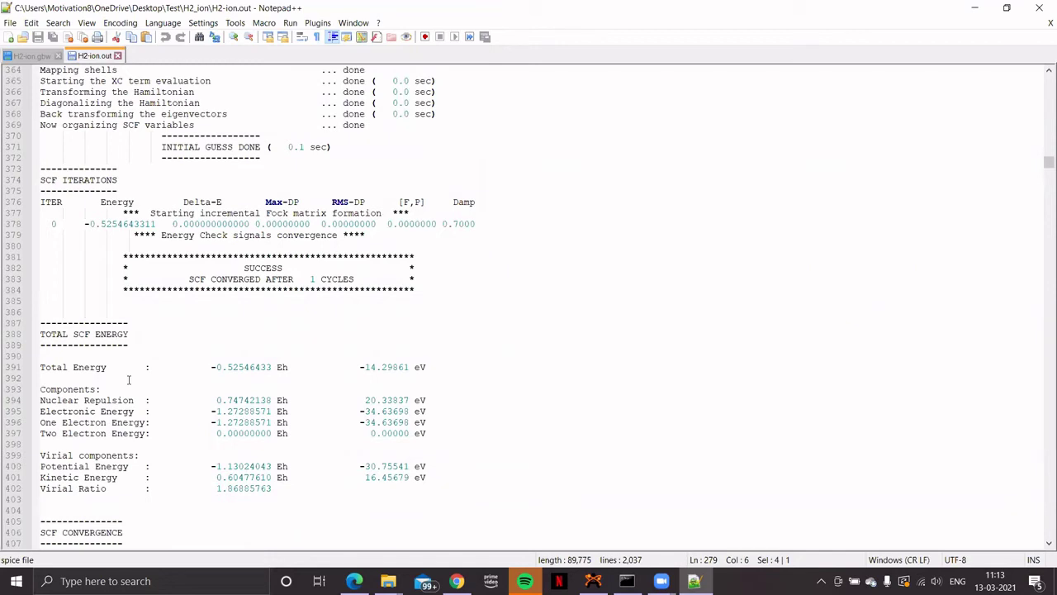
{"action": "left_click", "coordinate": [361, 367]}
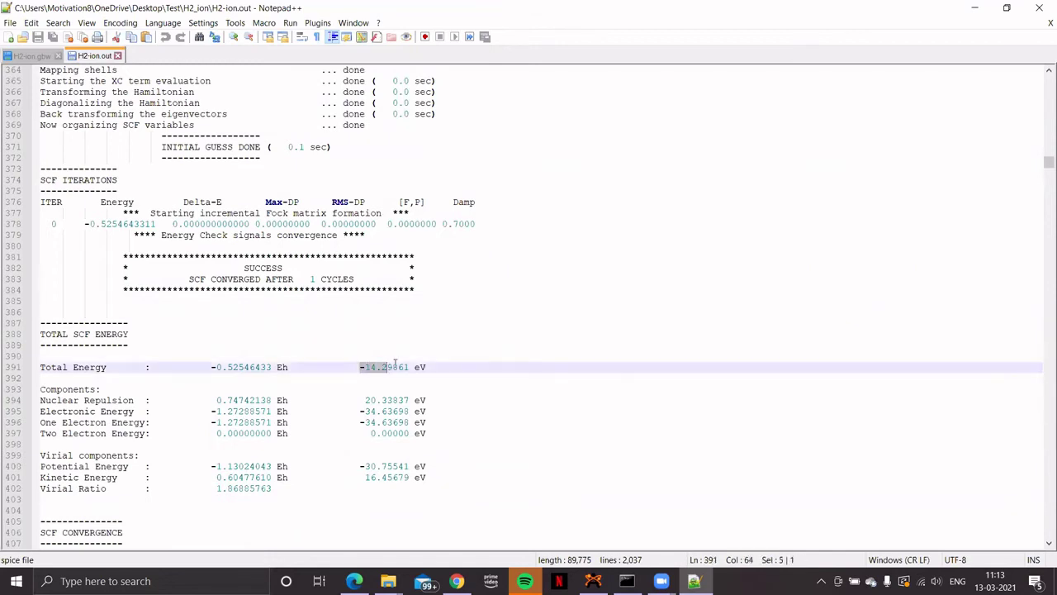
{"action": "key", "text": "shift+Up"}
{"action": "left_click", "coordinate": [429, 367], "text": "shift"}
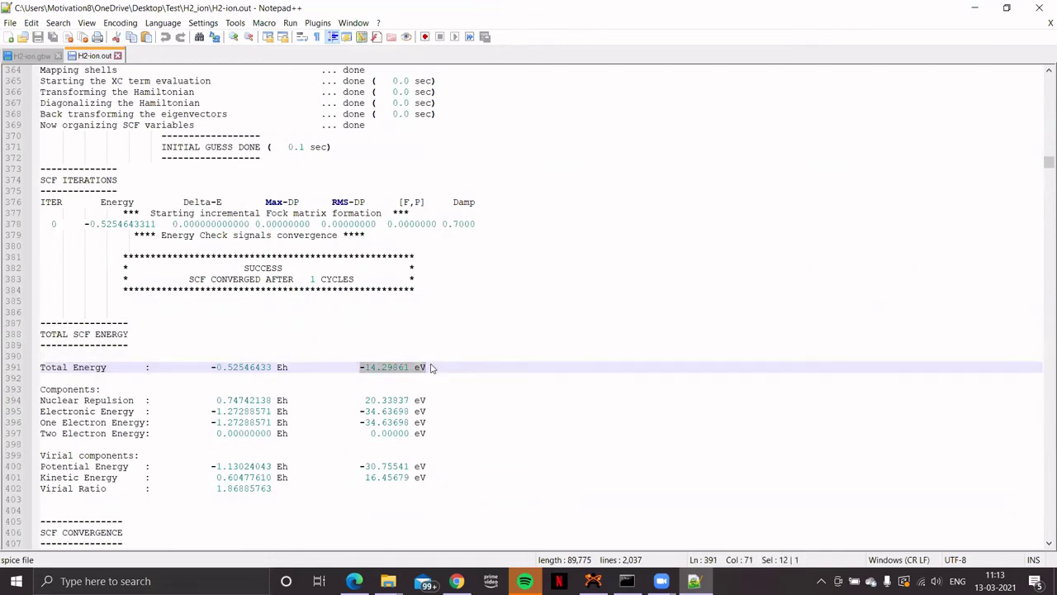
{"action": "scroll", "coordinate": [443, 374], "scroll_direction": "down", "scroll_amount": 1}
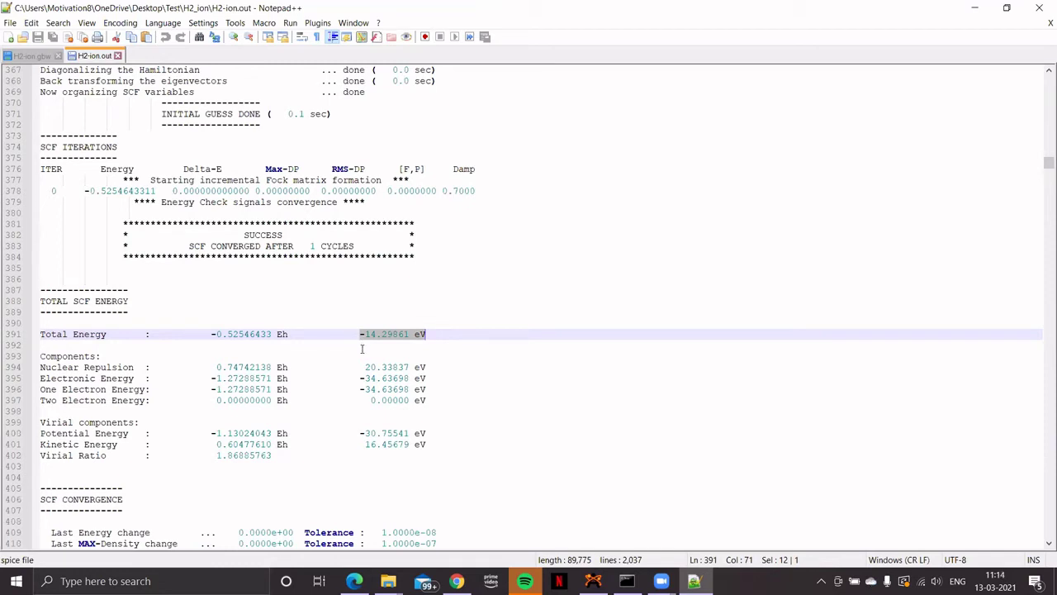
Skim the SCF convergence, orbital energies, population analyses, timings, final single point energy and Cartesian gradient sections.
{"action": "scroll", "coordinate": [361, 349], "scroll_direction": "down", "scroll_amount": 4}
{"action": "scroll", "coordinate": [360, 354], "scroll_direction": "down", "scroll_amount": 10}
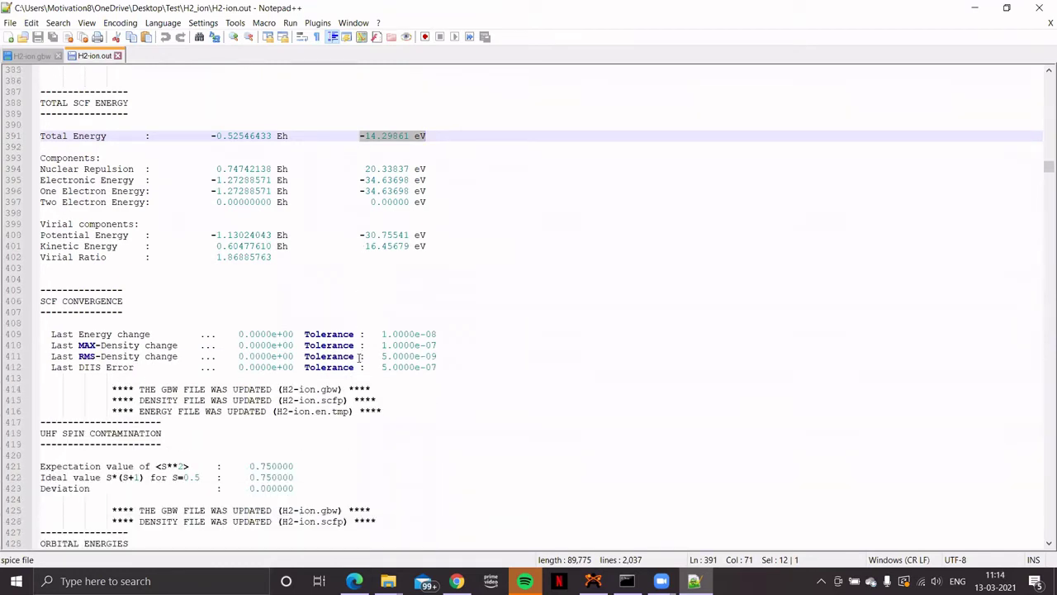
{"action": "scroll", "coordinate": [358, 357], "scroll_direction": "down", "scroll_amount": 15}
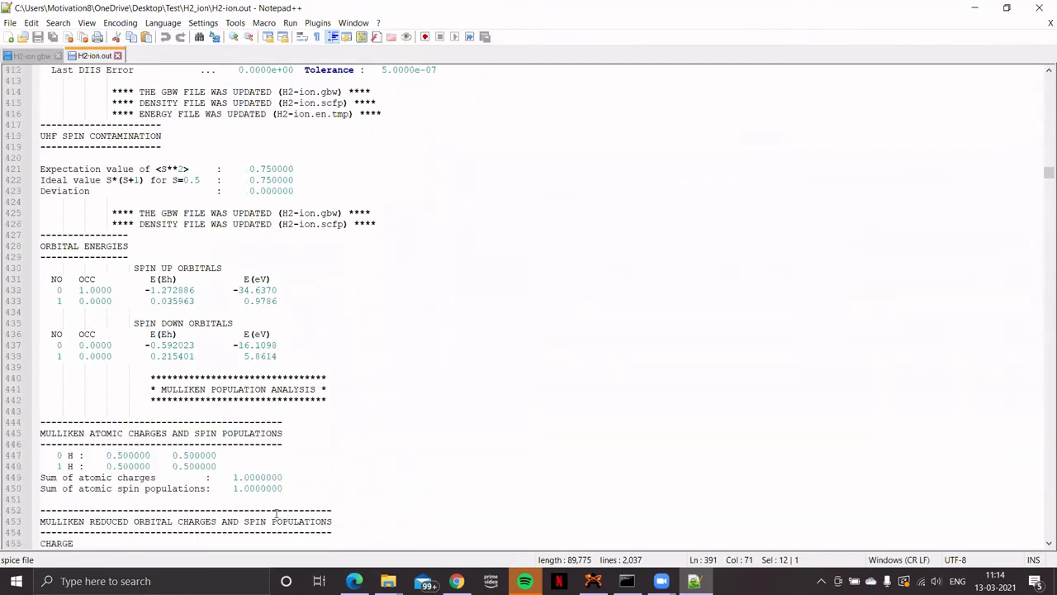
{"action": "scroll", "coordinate": [278, 466], "scroll_direction": "down", "scroll_amount": 5}
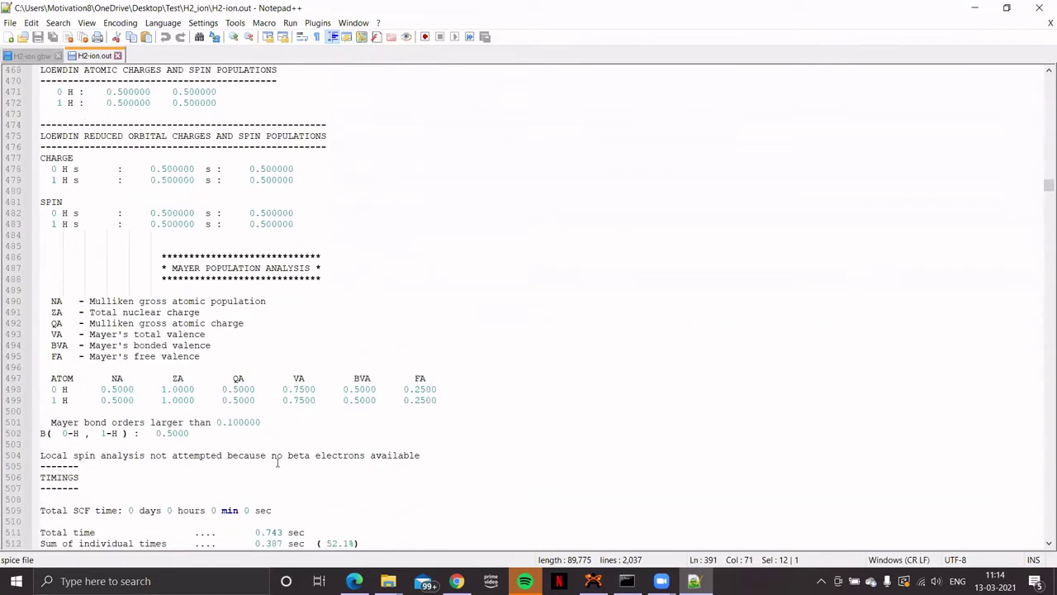
{"action": "scroll", "coordinate": [278, 461], "scroll_direction": "down", "scroll_amount": 12}
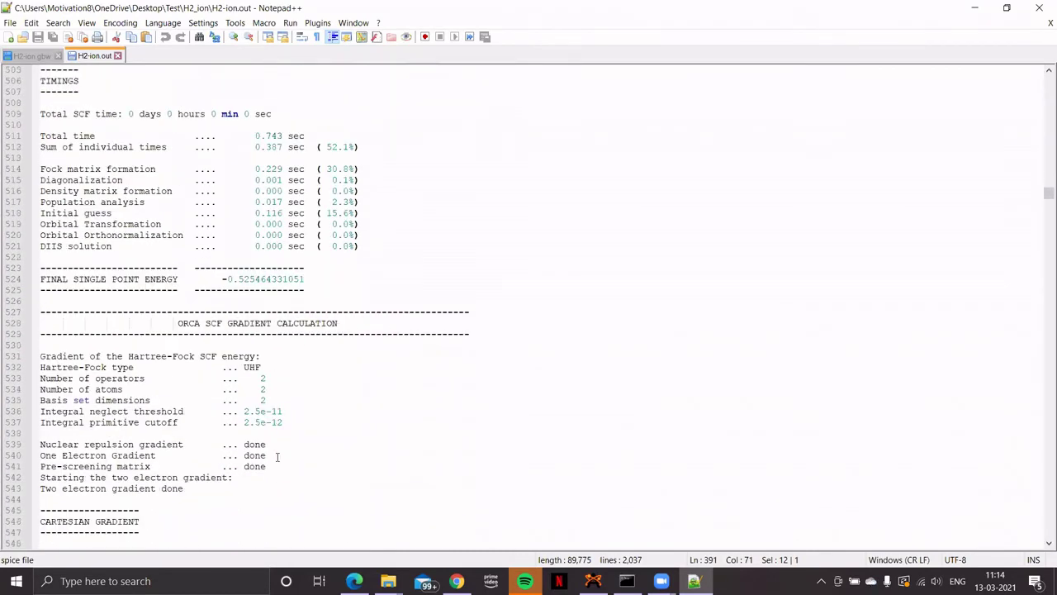
{"action": "scroll", "coordinate": [278, 456], "scroll_direction": "down", "scroll_amount": 5}
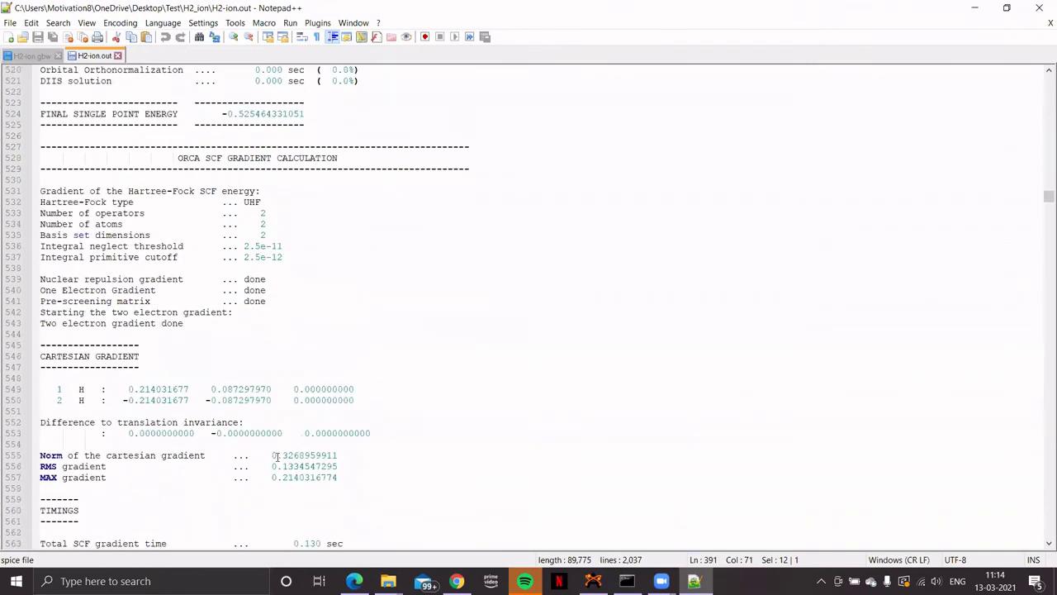
Examine the first geometry relaxation step and the Converged column of its geometry convergence table.
{"action": "scroll", "coordinate": [277, 455], "scroll_direction": "down", "scroll_amount": 6}
{"action": "scroll", "coordinate": [272, 389], "scroll_direction": "down", "scroll_amount": 4}
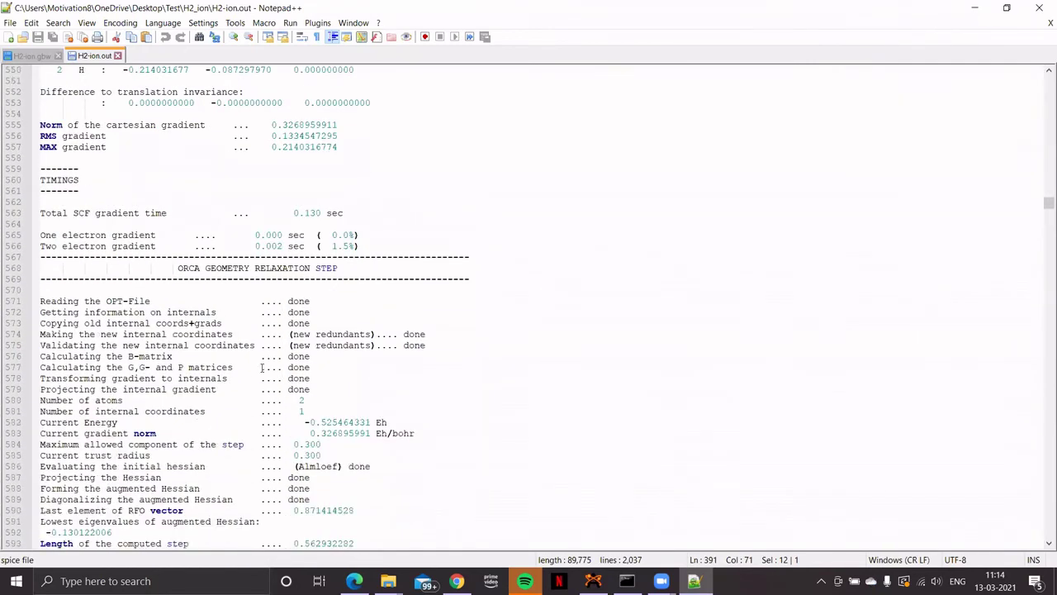
{"action": "scroll", "coordinate": [272, 389], "scroll_direction": "down", "scroll_amount": 1}
{"action": "scroll", "coordinate": [242, 337], "scroll_direction": "down", "scroll_amount": 6}
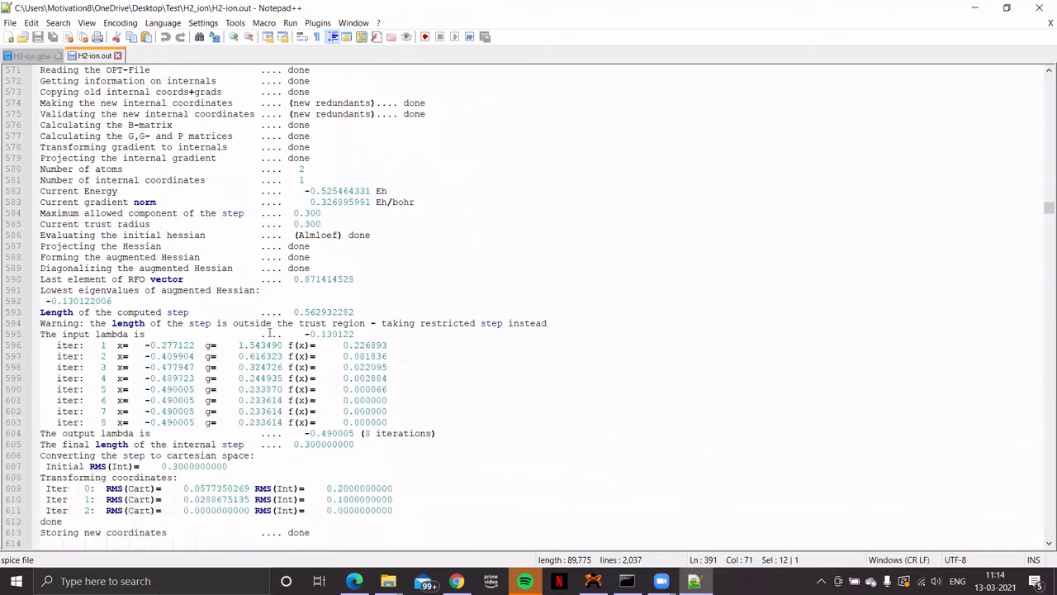
{"action": "scroll", "coordinate": [272, 339], "scroll_direction": "down", "scroll_amount": 5}
{"action": "scroll", "coordinate": [272, 339], "scroll_direction": "down", "scroll_amount": 2}
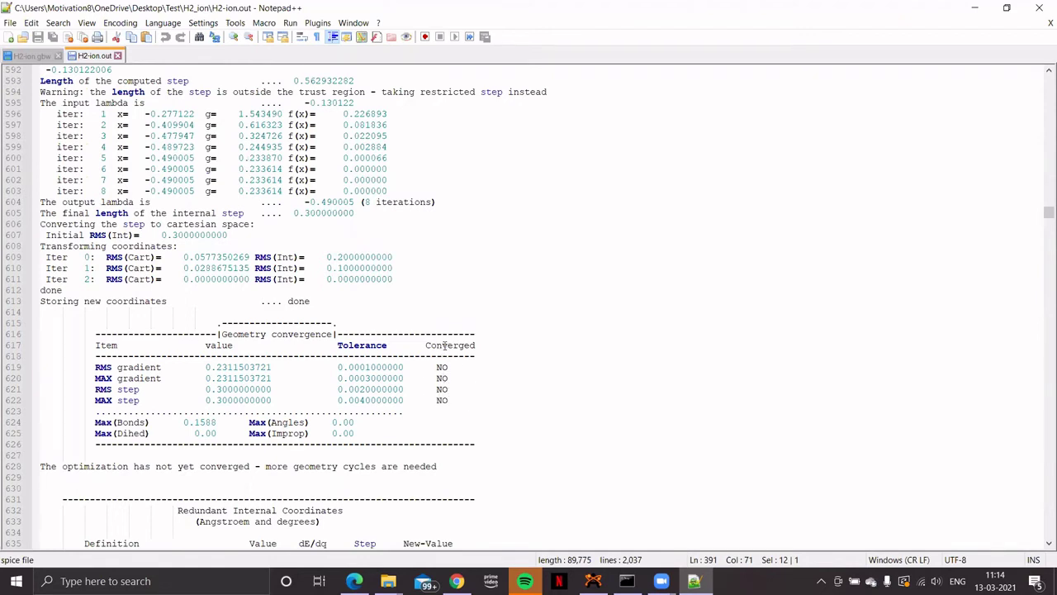
Highlight the H–H bond's Value entry in the redundant internal coordinates table preceding geometry optimization cycle 2.
{"action": "scroll", "coordinate": [451, 357], "scroll_direction": "down", "scroll_amount": 5}
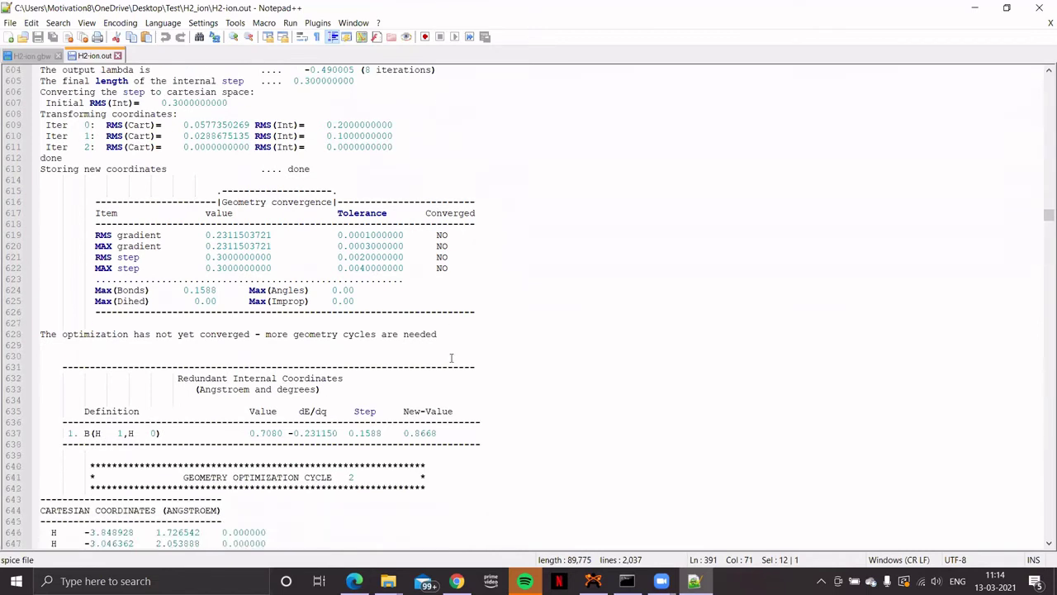
{"action": "scroll", "coordinate": [451, 357], "scroll_direction": "down", "scroll_amount": 2}
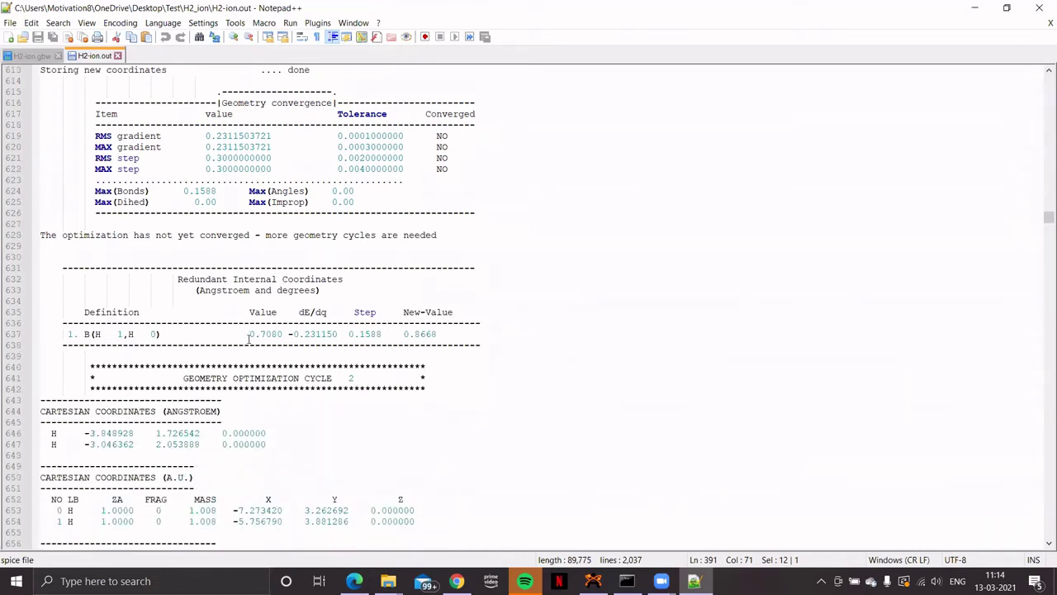
{"action": "left_click_drag", "start_coordinate": [248, 335], "coordinate": [284, 334]}
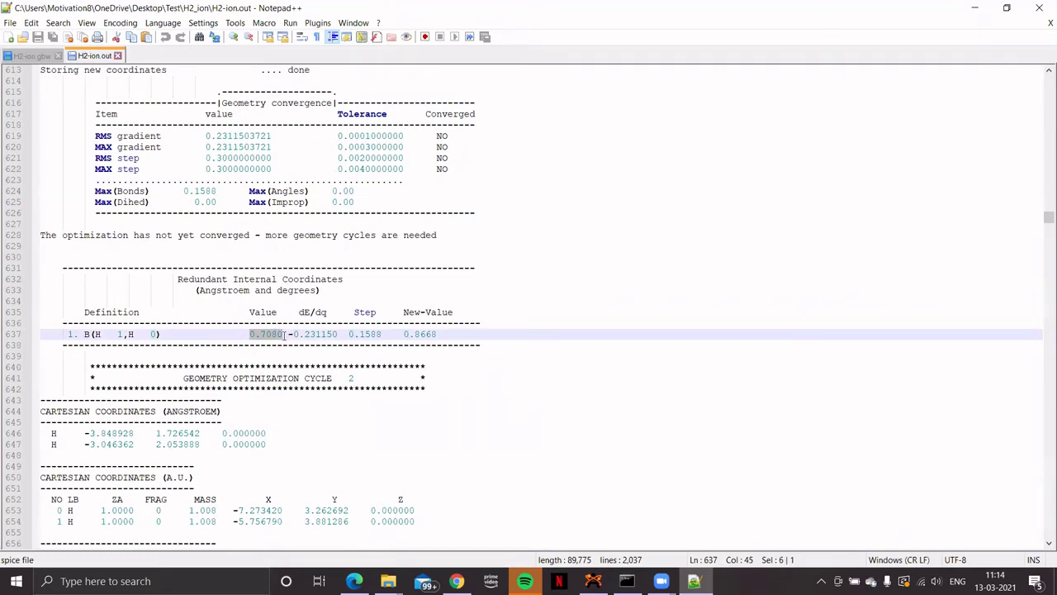
{"action": "scroll", "coordinate": [284, 336], "scroll_direction": "down", "scroll_amount": 3}
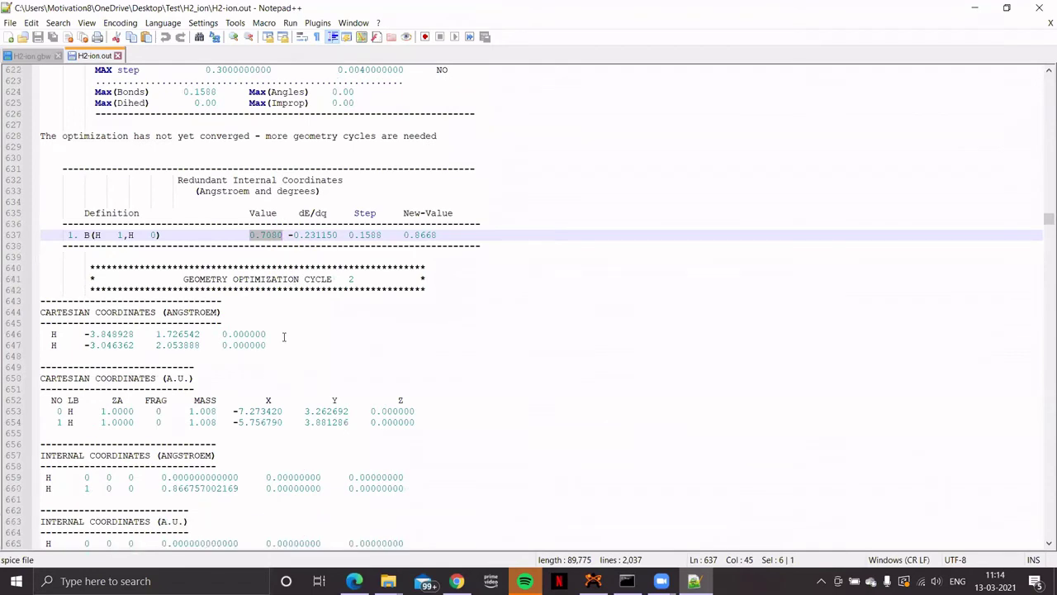
Follow geometry optimization cycle 2 through its SCF iterations, final single point energy and gradient to its geometry convergence table.
{"action": "scroll", "coordinate": [284, 337], "scroll_direction": "down", "scroll_amount": 10}
{"action": "scroll", "coordinate": [283, 339], "scroll_direction": "down", "scroll_amount": 3}
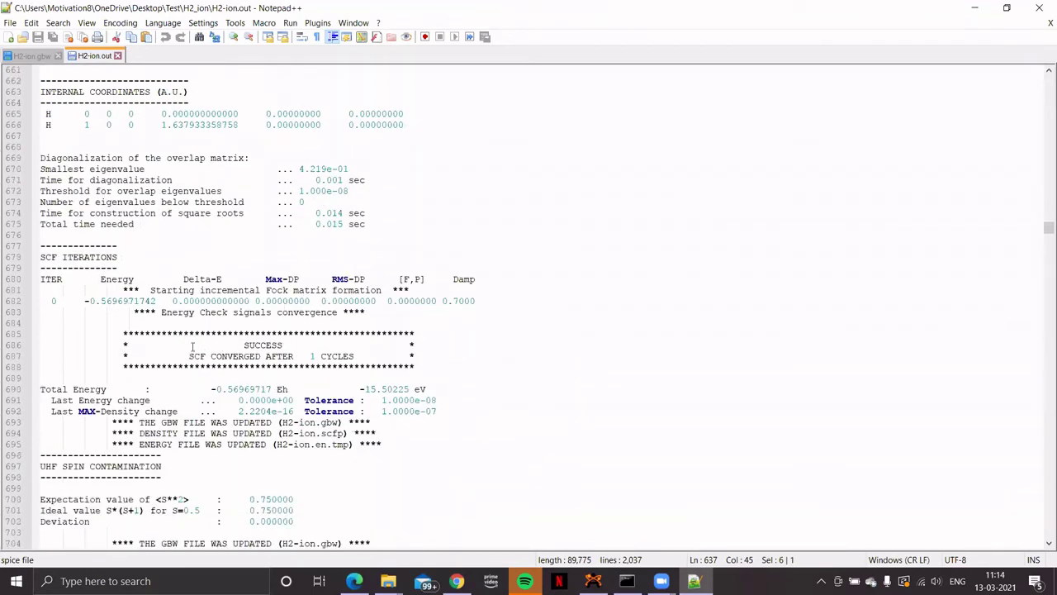
{"action": "scroll", "coordinate": [321, 356], "scroll_direction": "down", "scroll_amount": 18}
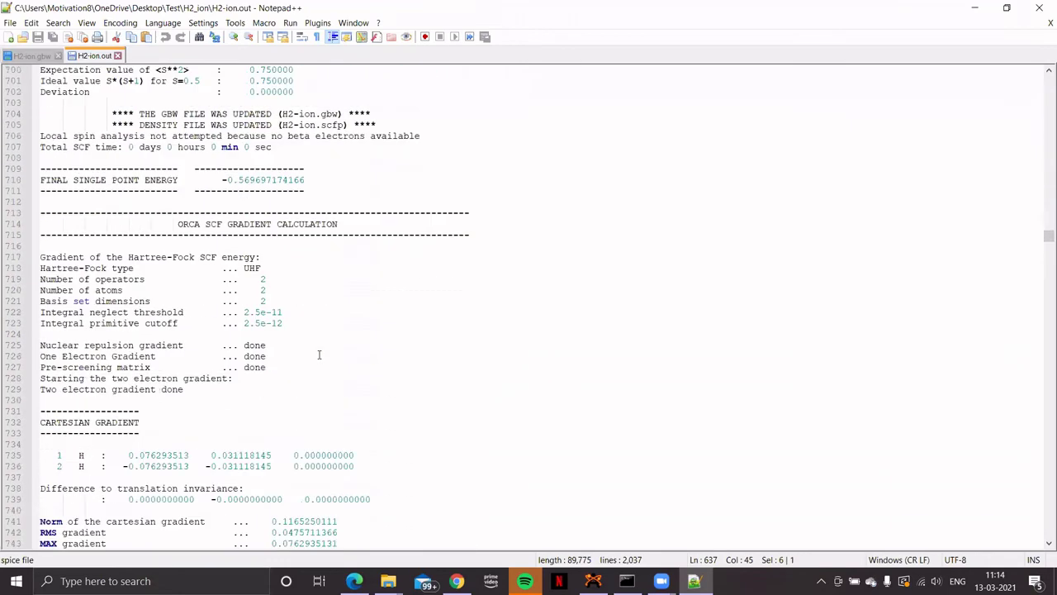
{"action": "scroll", "coordinate": [321, 356], "scroll_direction": "down", "scroll_amount": 19}
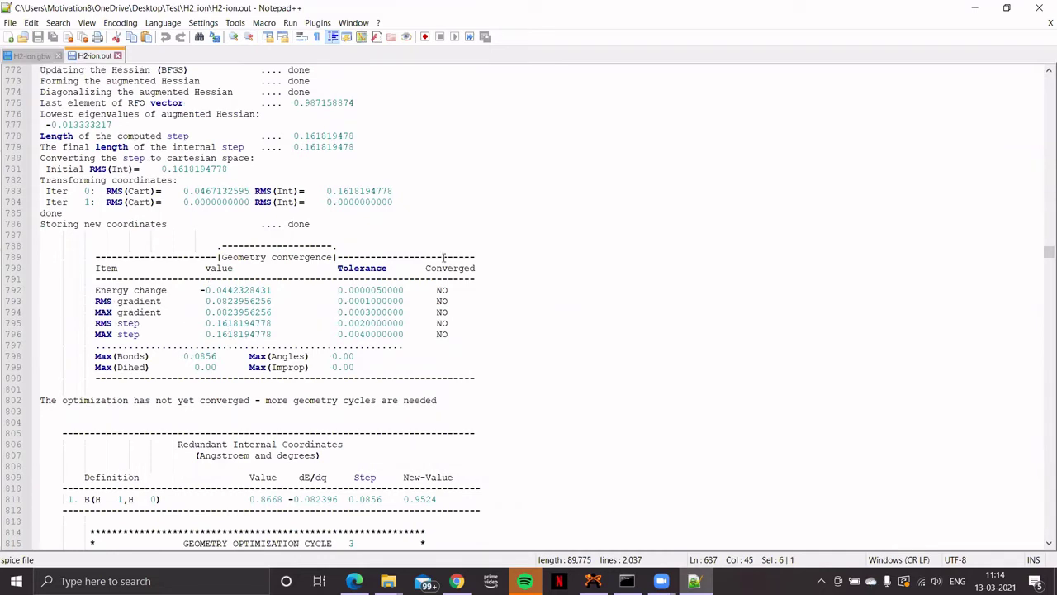
Check the energy, geometry convergence table and new bond length of geometry optimization cycle 3.
{"action": "scroll", "coordinate": [469, 333], "scroll_direction": "down", "scroll_amount": 20}
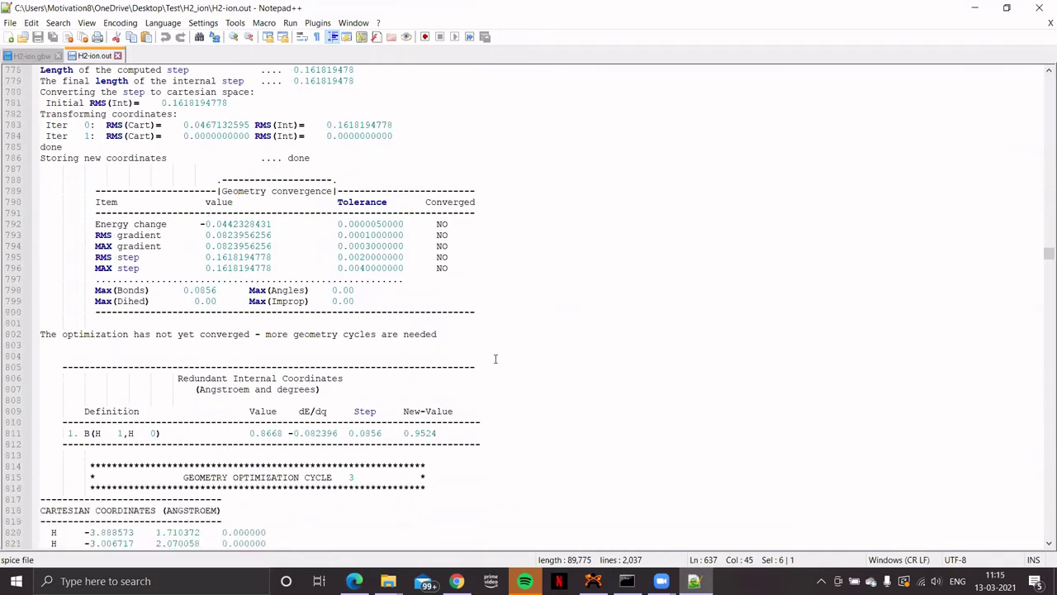
{"action": "scroll", "coordinate": [425, 338], "scroll_direction": "down", "scroll_amount": 20}
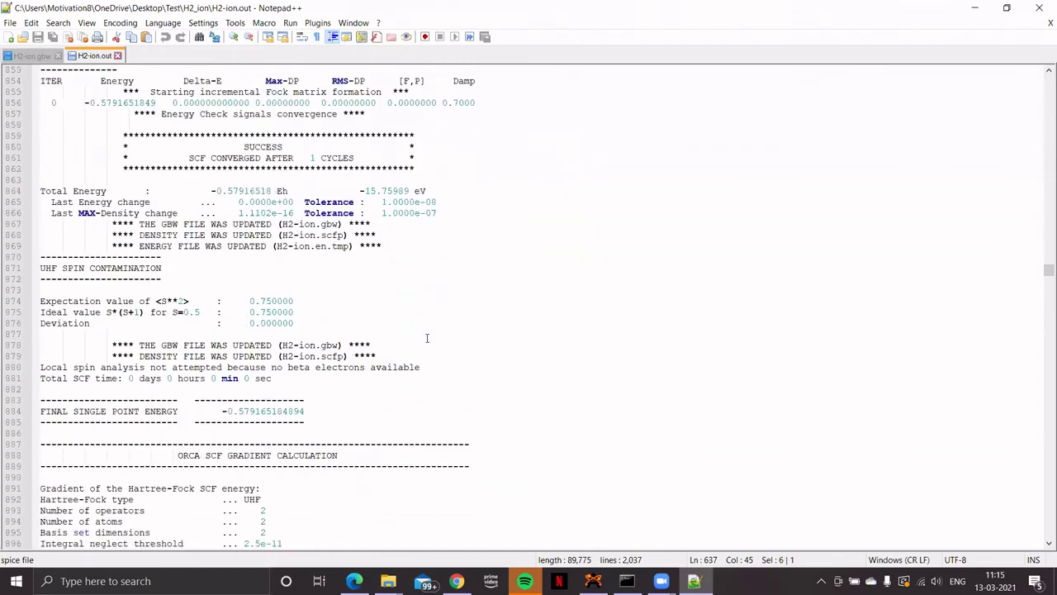
{"action": "scroll", "coordinate": [424, 338], "scroll_direction": "down", "scroll_amount": 9}
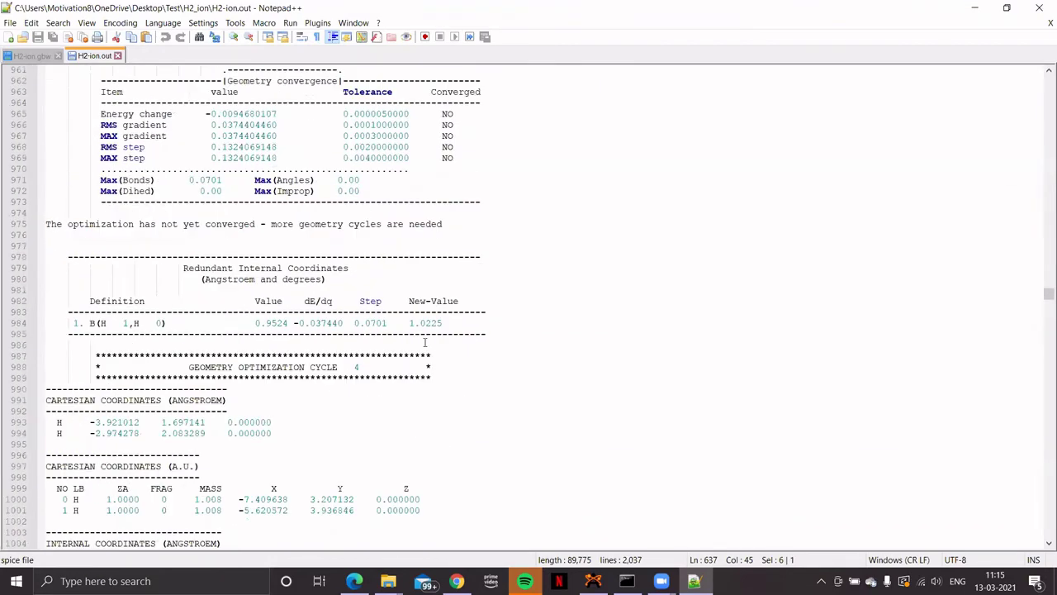
{"action": "scroll", "coordinate": [326, 163], "scroll_direction": "up", "scroll_amount": 2}
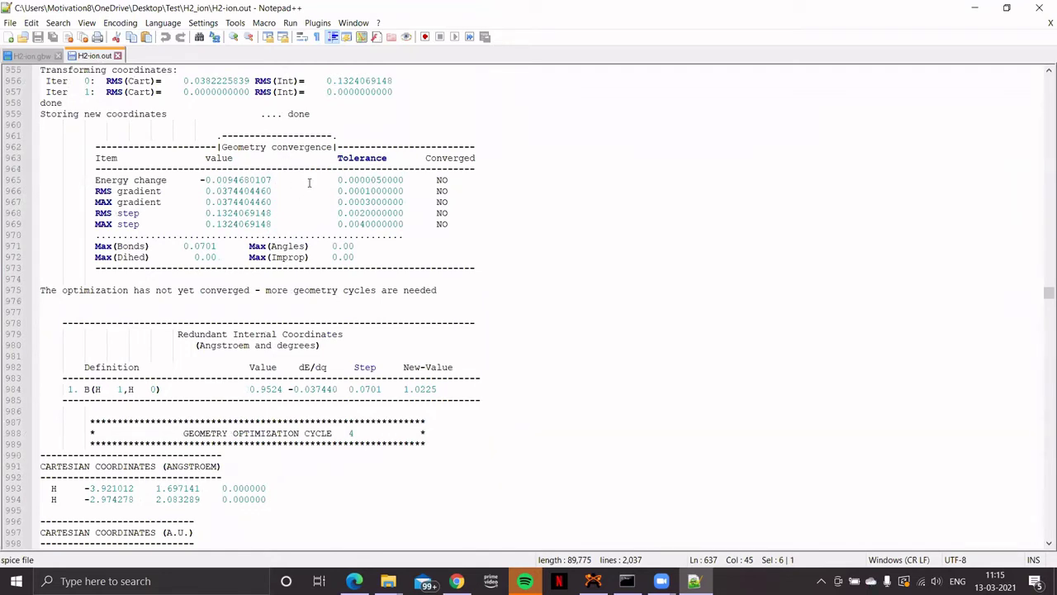
Skip ahead through the optimization cycles and examine the geometry convergence table just before cycle 7.
{"action": "scroll", "coordinate": [312, 187], "scroll_direction": "down", "scroll_amount": 7}
{"action": "scroll", "coordinate": [304, 229], "scroll_direction": "down", "scroll_amount": 20}
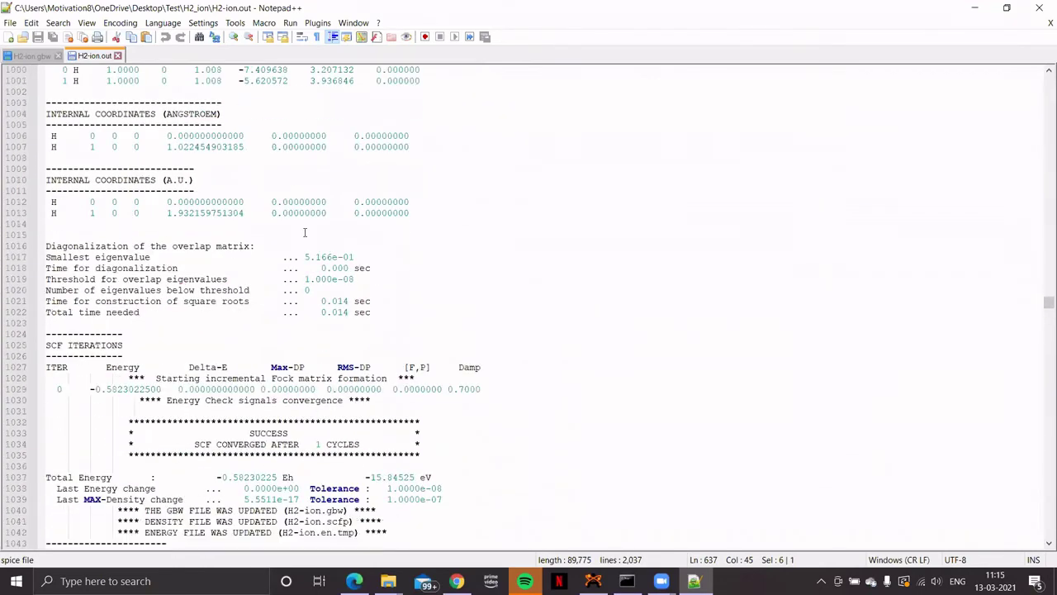
{"action": "left_click_drag", "start_coordinate": [1045, 313], "coordinate": [1042, 410]}
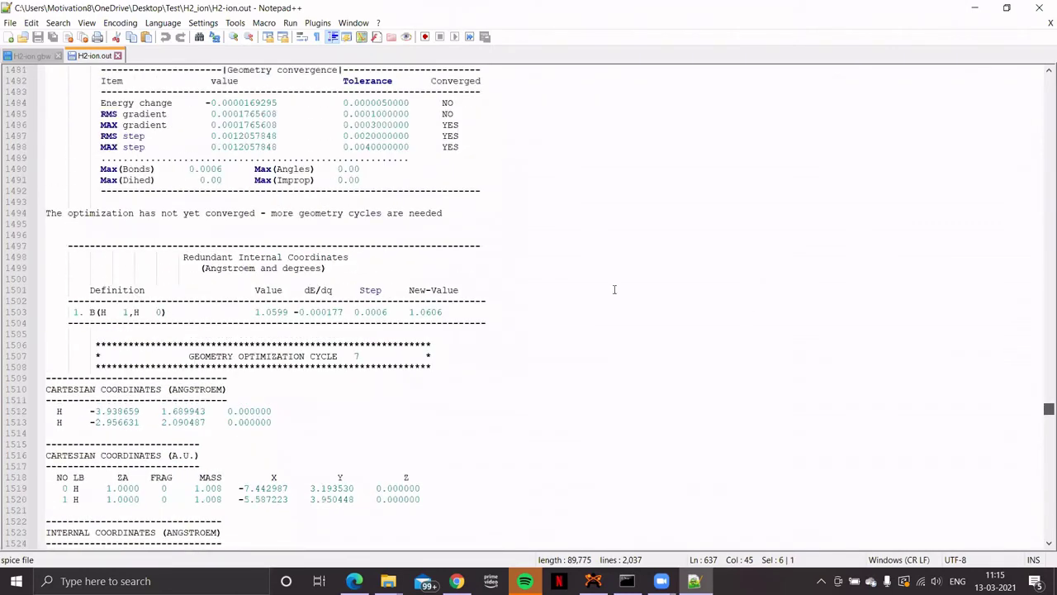
{"action": "scroll", "coordinate": [542, 245], "scroll_direction": "up", "scroll_amount": 2}
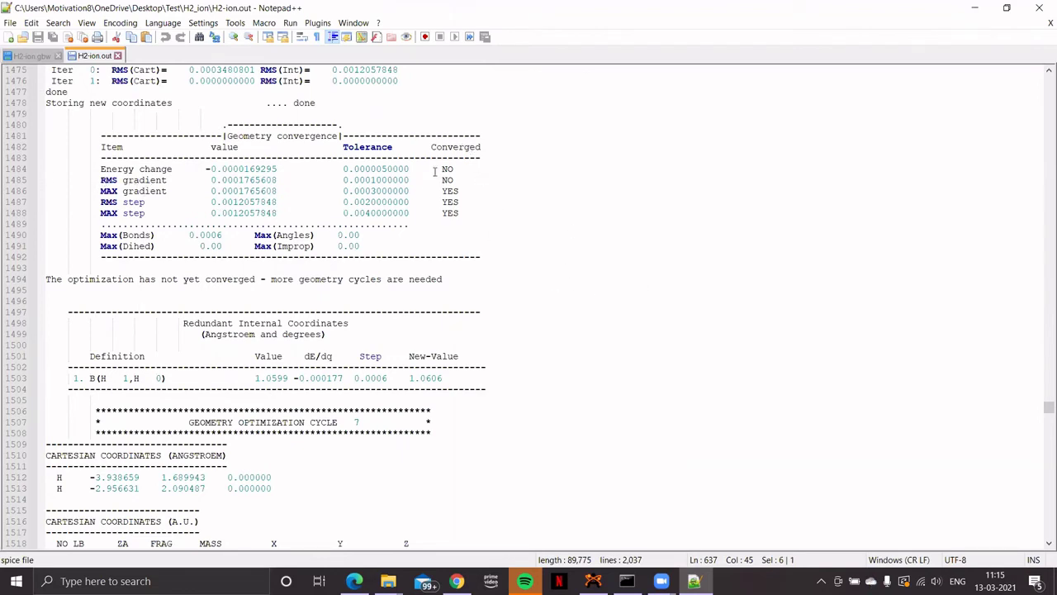
Highlight the optimization status line below the geometry convergence table preceding cycle 7.
{"action": "scroll", "coordinate": [581, 240], "scroll_direction": "down", "scroll_amount": 7}
{"action": "scroll", "coordinate": [580, 246], "scroll_direction": "up", "scroll_amount": 4}
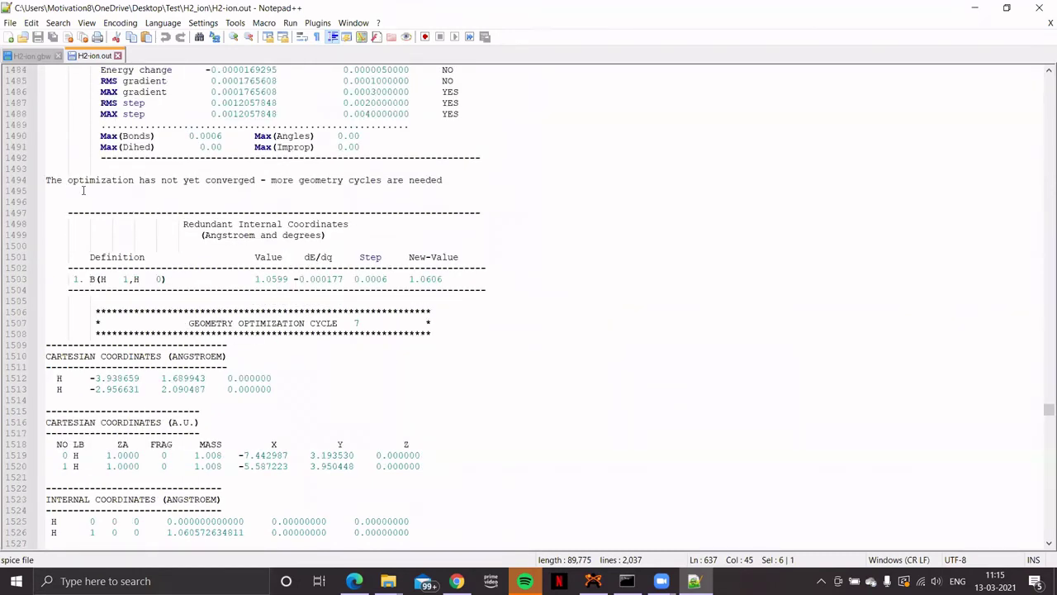
{"action": "left_click_drag", "start_coordinate": [46, 180], "coordinate": [264, 185]}
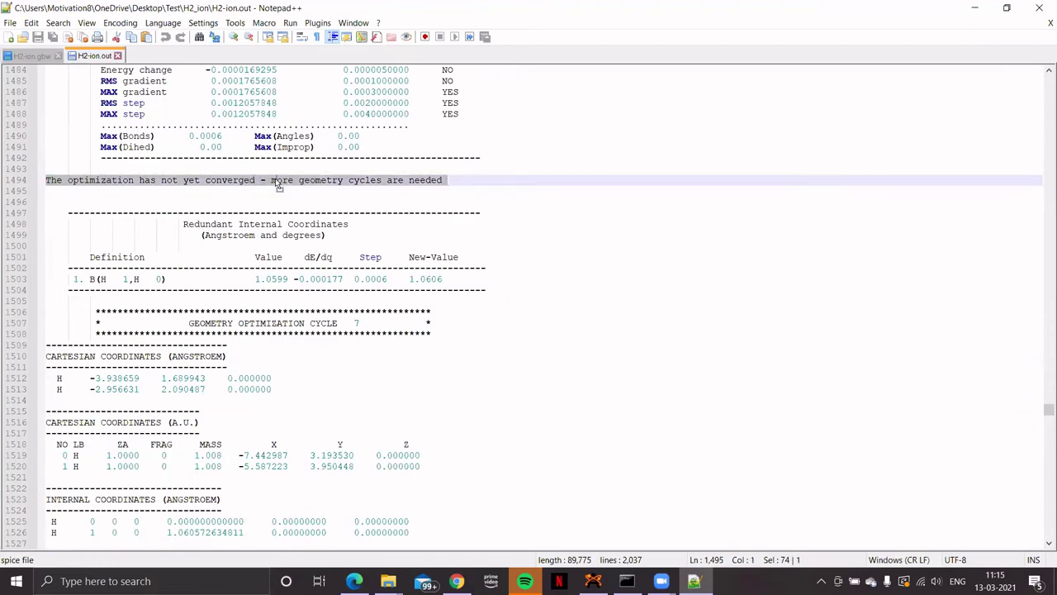
{"action": "left_click", "coordinate": [277, 183]}
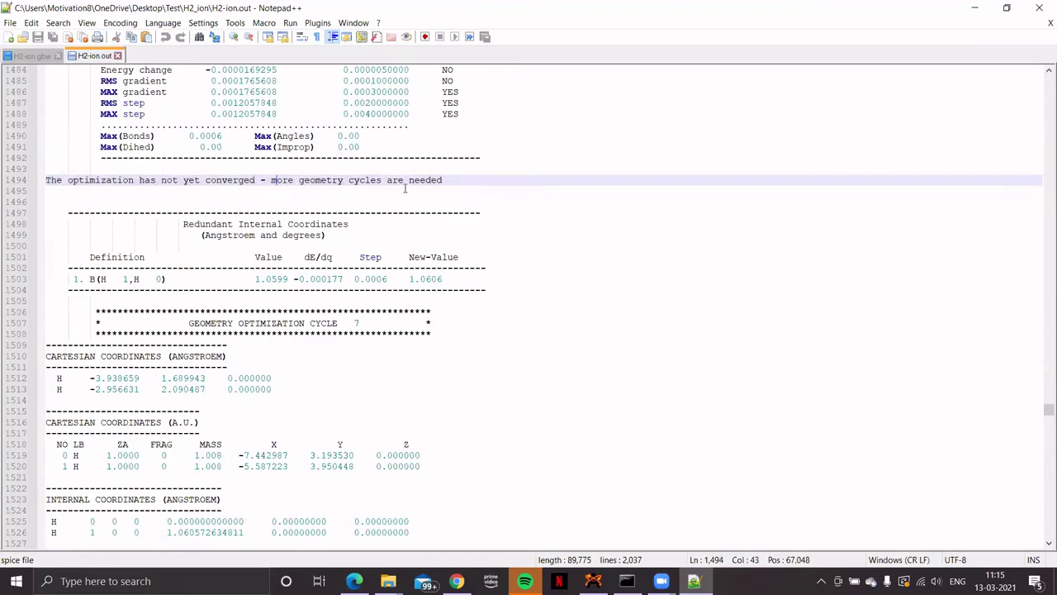
Follow geometry optimization cycle 7 through its energy and gradient to the geometry convergence table and highlight the word HURRAY beneath it.
{"action": "scroll", "coordinate": [483, 306], "scroll_direction": "down", "scroll_amount": 3}
{"action": "scroll", "coordinate": [483, 306], "scroll_direction": "down", "scroll_amount": 20}
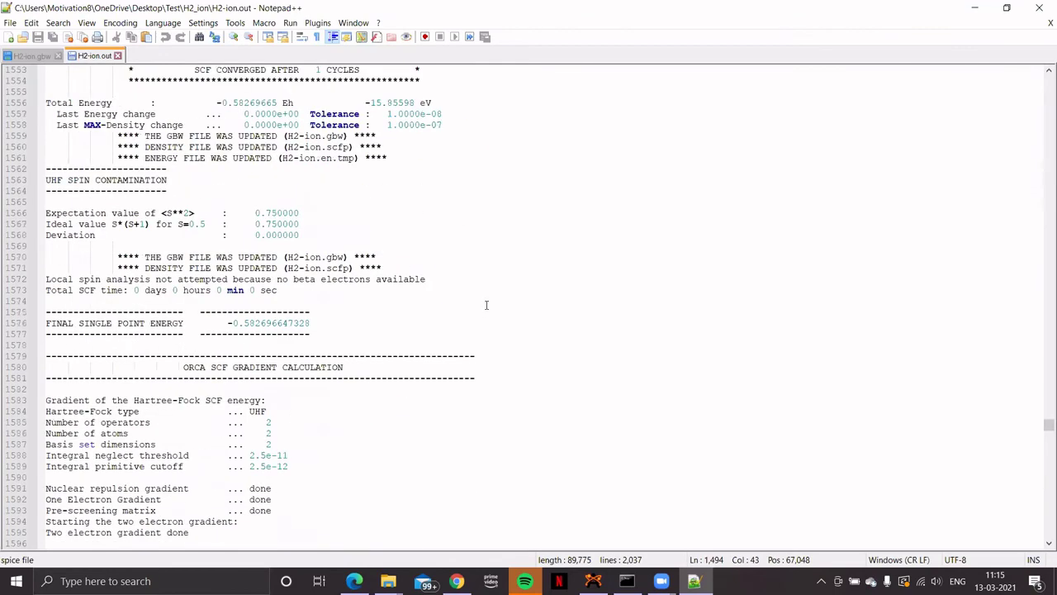
{"action": "scroll", "coordinate": [491, 309], "scroll_direction": "down", "scroll_amount": 2}
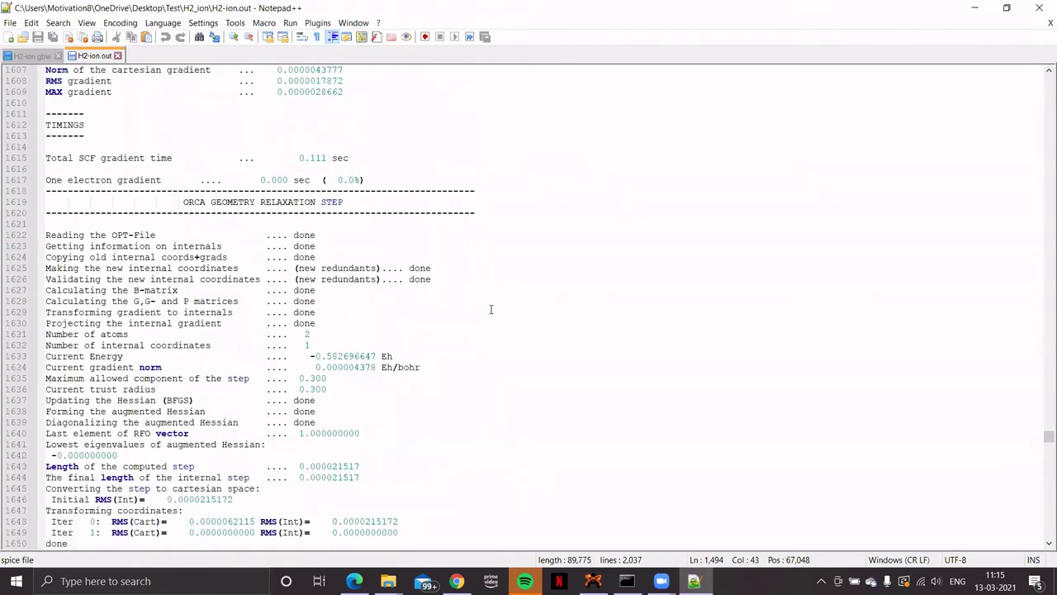
{"action": "scroll", "coordinate": [491, 309], "scroll_direction": "down", "scroll_amount": 7}
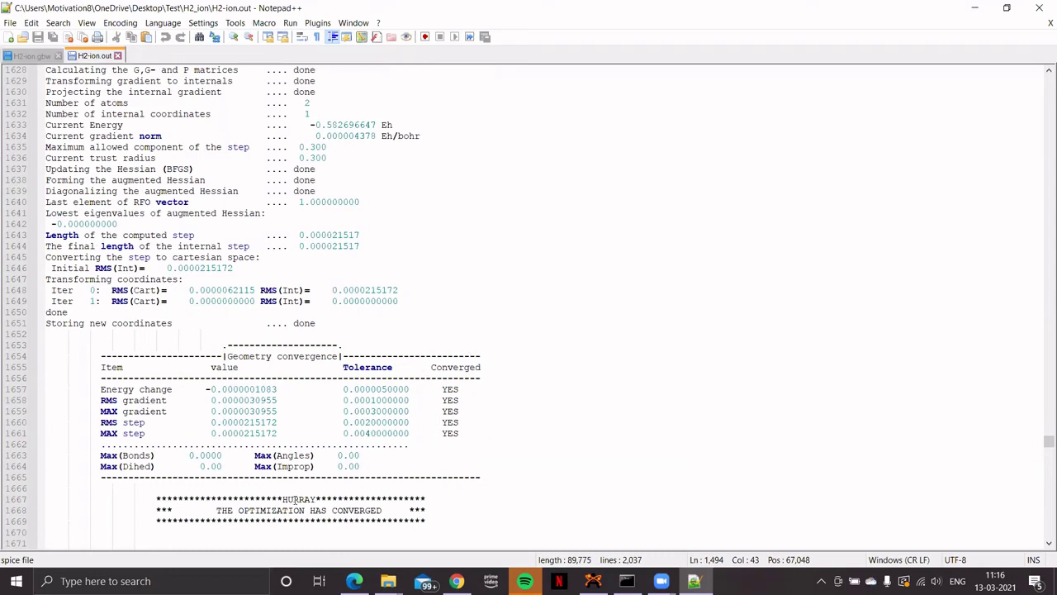
{"action": "left_click_drag", "start_coordinate": [283, 500], "coordinate": [318, 501]}
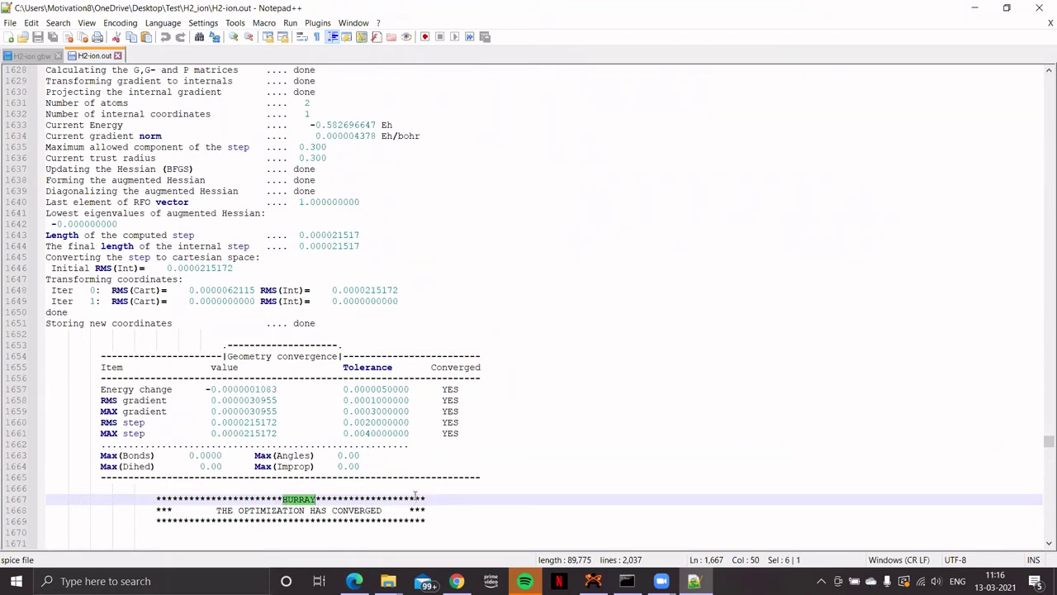
Review the optimized parameters and final coordinates, and highlight the H–H distance in the internal coordinates given in angstroms.
{"action": "scroll", "coordinate": [417, 498], "scroll_direction": "down", "scroll_amount": 5}
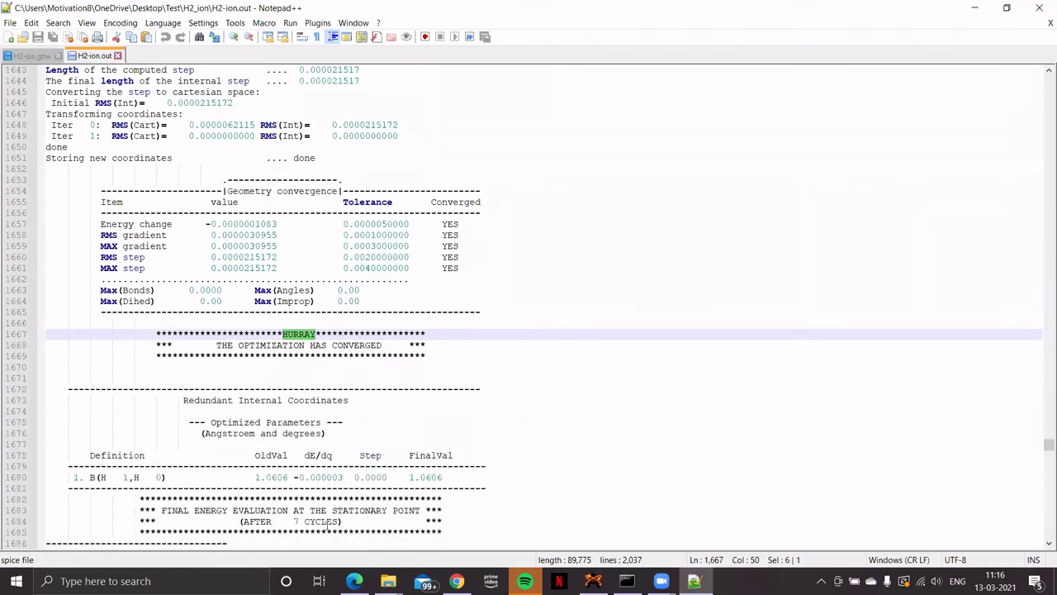
{"action": "scroll", "coordinate": [350, 411], "scroll_direction": "down", "scroll_amount": 3}
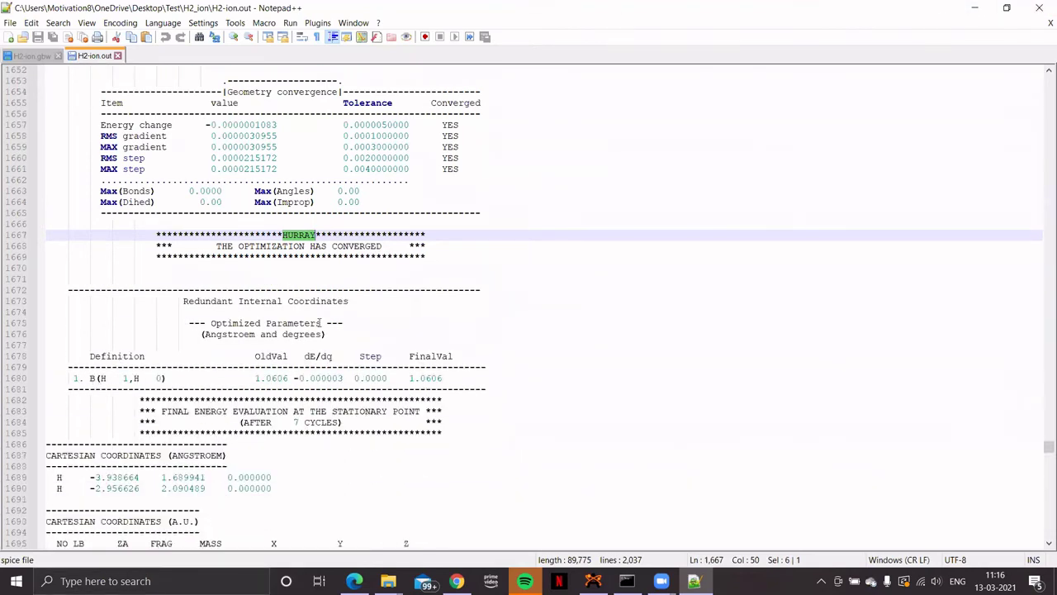
{"action": "scroll", "coordinate": [321, 323], "scroll_direction": "down", "scroll_amount": 3}
{"action": "scroll", "coordinate": [323, 319], "scroll_direction": "down", "scroll_amount": 2}
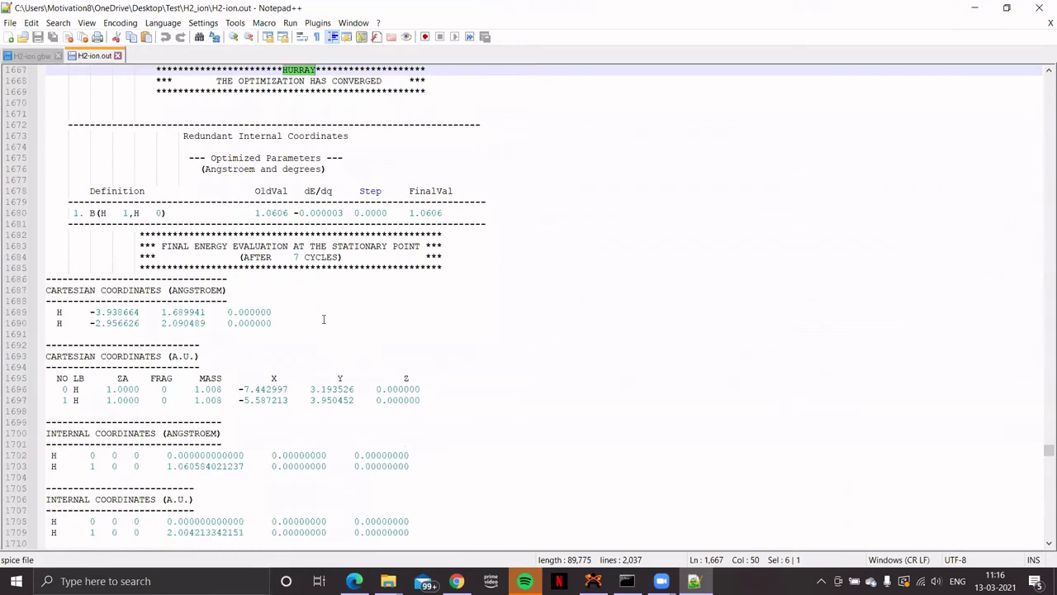
{"action": "scroll", "coordinate": [323, 320], "scroll_direction": "down", "scroll_amount": 2}
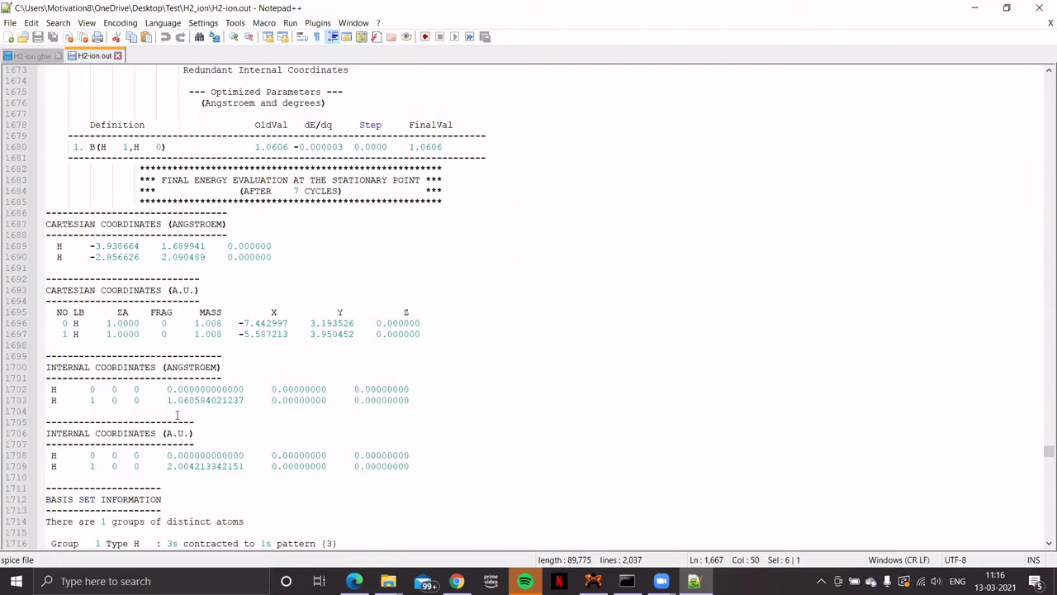
{"action": "left_click_drag", "start_coordinate": [168, 401], "coordinate": [242, 400]}
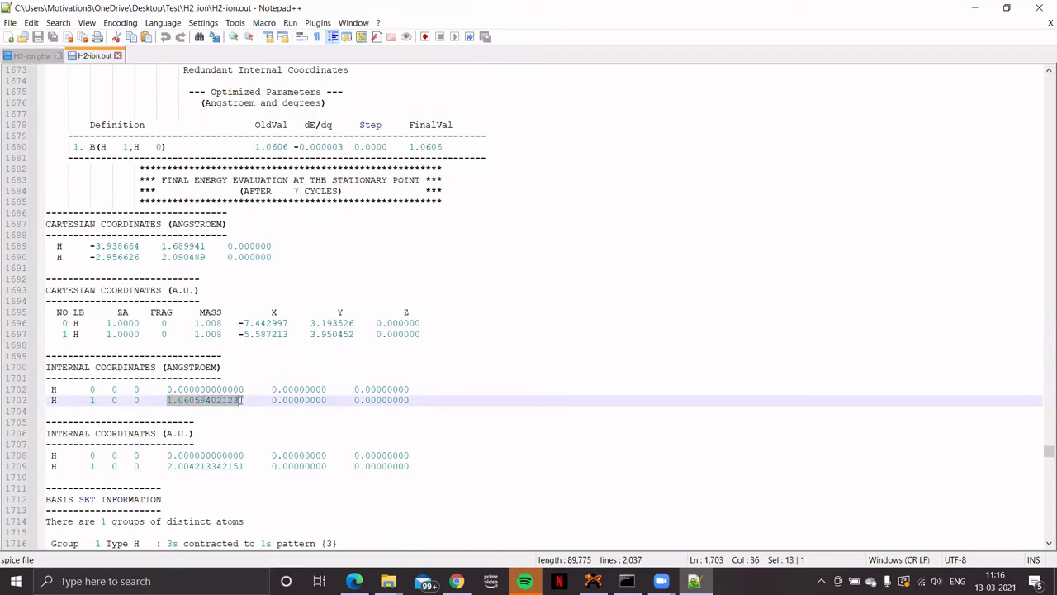
Switch to Module2_3.pdf in Edge and highlight the experimental and calculated equilibrium bond lengths of H2+ on the basis-set slide.
{"action": "mouse_move", "coordinate": [388, 581]}
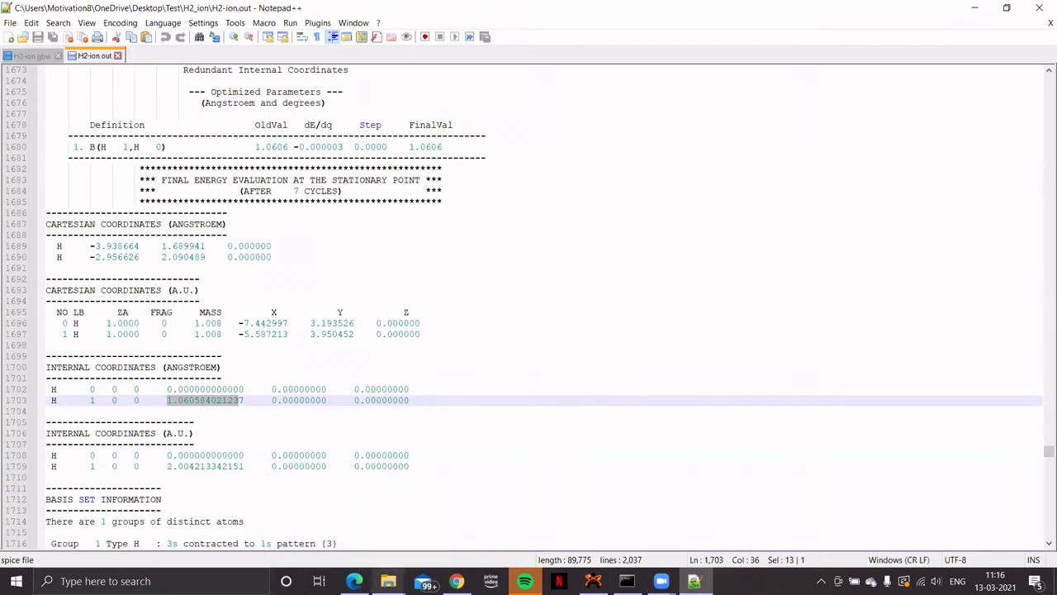
{"action": "mouse_move", "coordinate": [388, 581]}
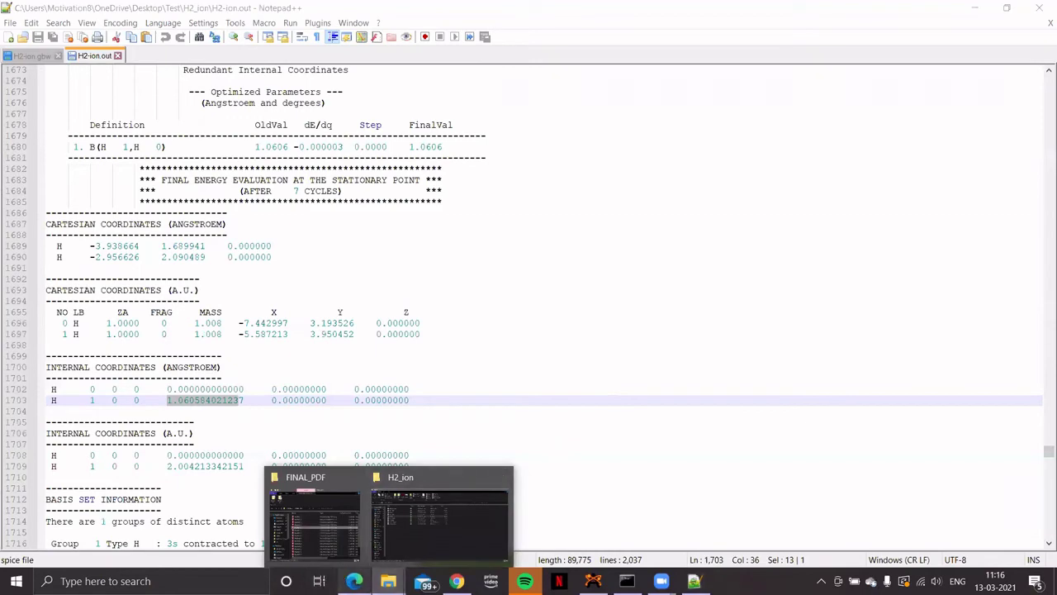
{"action": "left_click", "coordinate": [347, 578]}
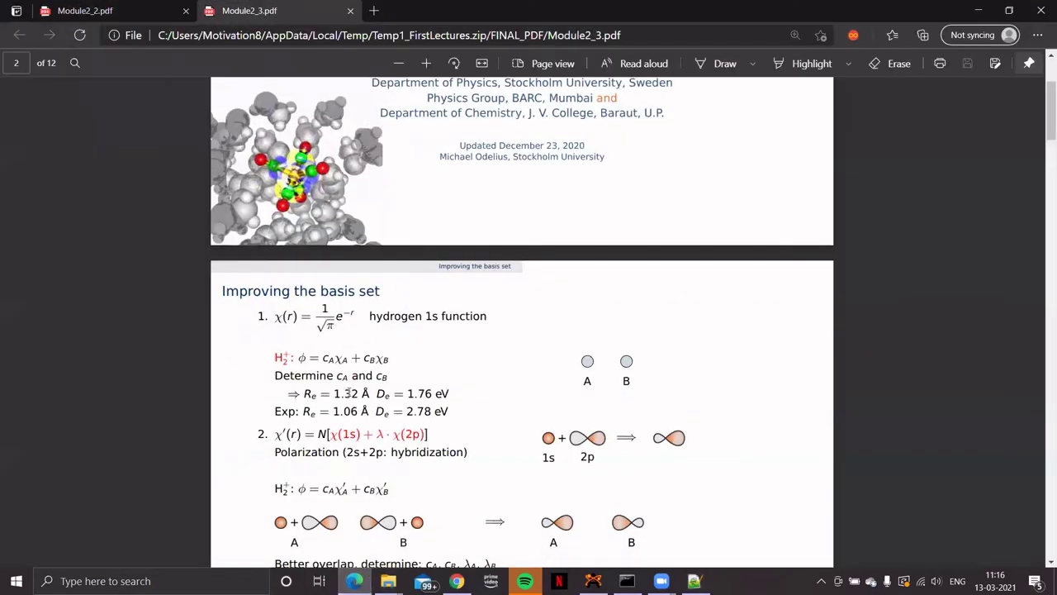
{"action": "left_click_drag", "start_coordinate": [334, 411], "coordinate": [365, 411]}
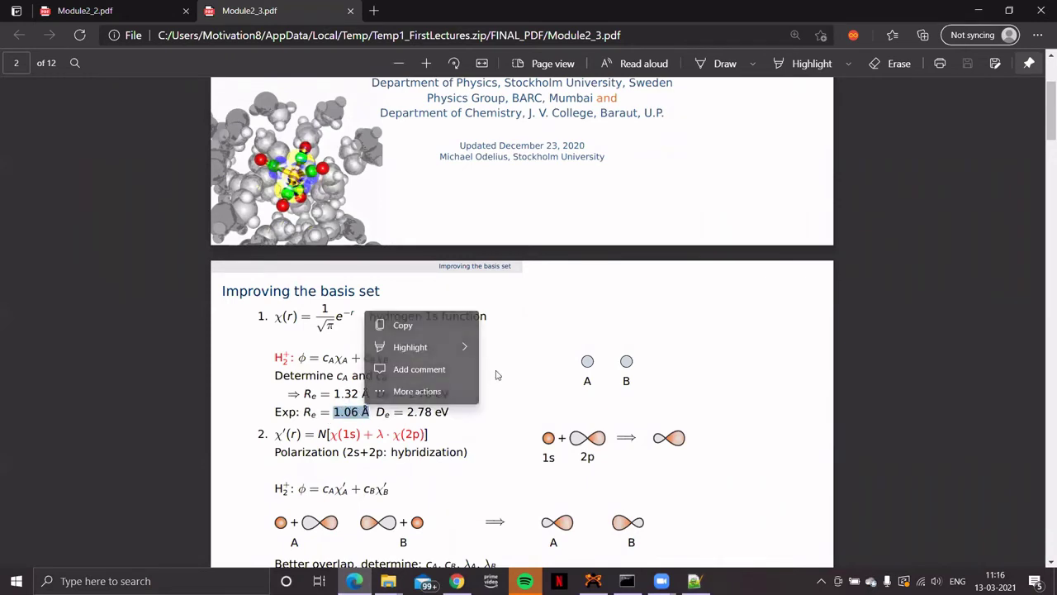
{"action": "left_click", "coordinate": [519, 357]}
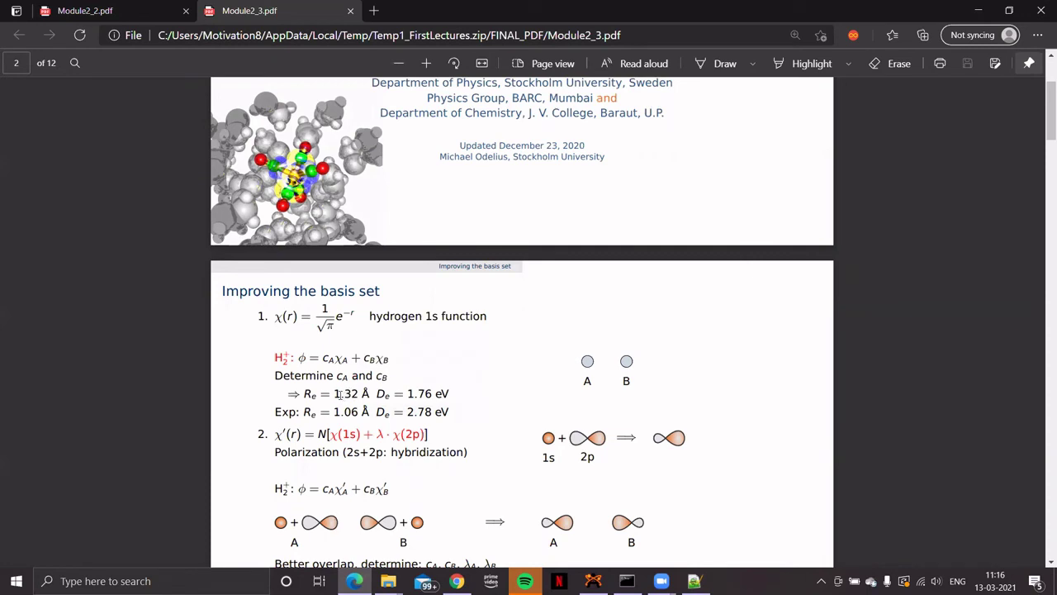
{"action": "left_click_drag", "start_coordinate": [335, 393], "coordinate": [367, 392]}
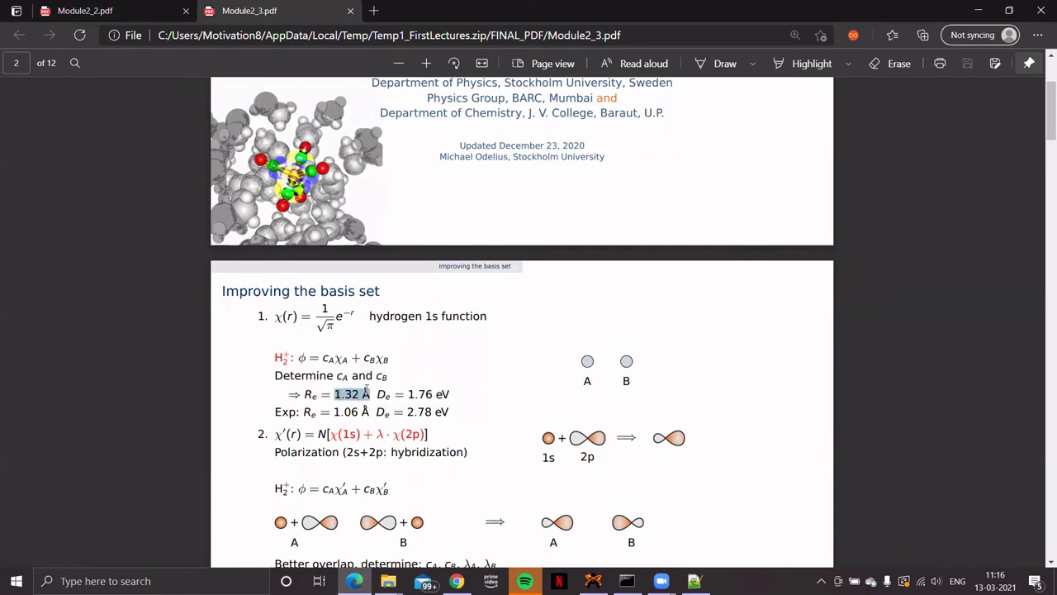
{"action": "left_click", "coordinate": [335, 413]}
Return to H2-ion.out in Notepad++, go through the final energy evaluation to Total SCF Energy, and highlight the total energy in eV.
{"action": "left_click", "coordinate": [693, 581]}
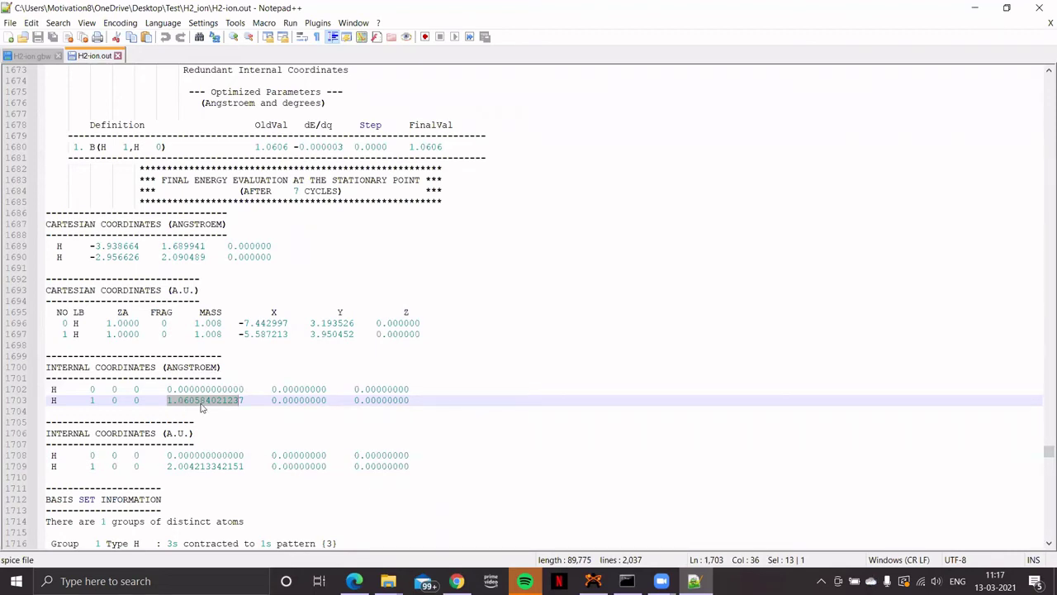
{"action": "scroll", "coordinate": [200, 407], "scroll_direction": "down", "scroll_amount": 3}
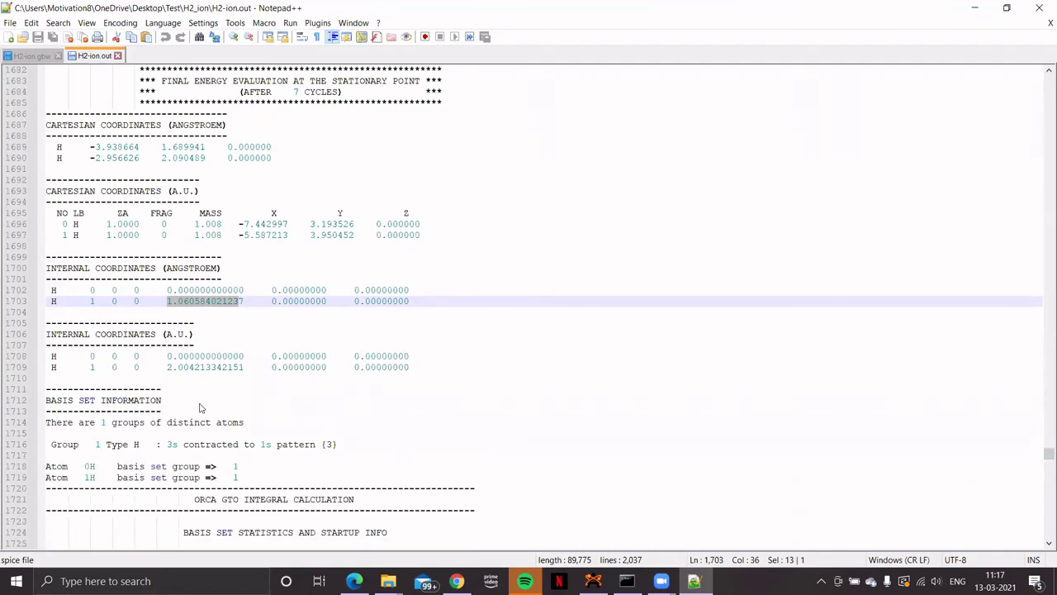
{"action": "scroll", "coordinate": [200, 407], "scroll_direction": "down", "scroll_amount": 5}
{"action": "scroll", "coordinate": [202, 405], "scroll_direction": "down", "scroll_amount": 5}
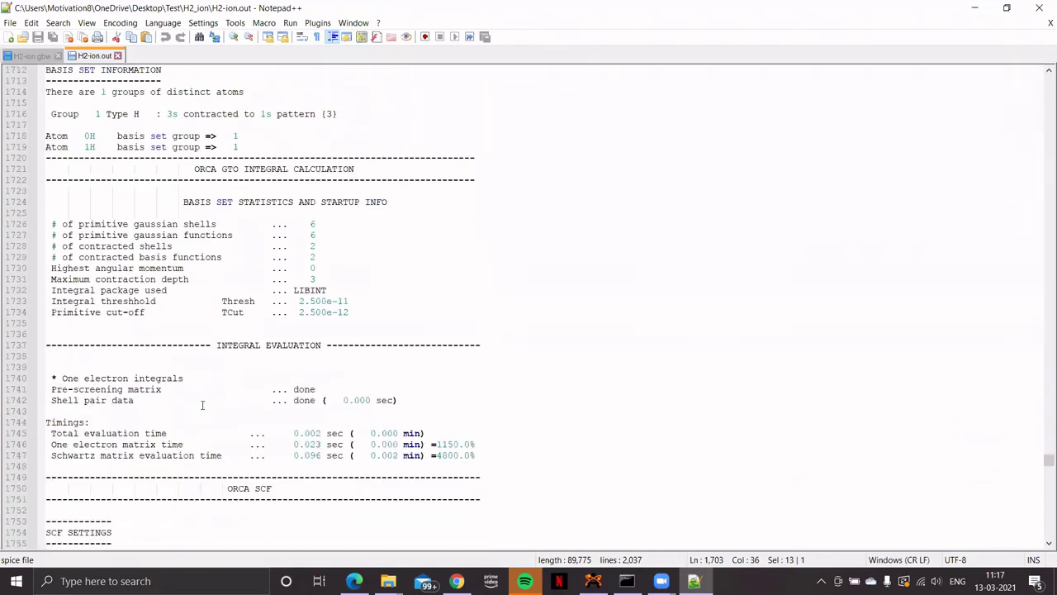
{"action": "scroll", "coordinate": [202, 405], "scroll_direction": "down", "scroll_amount": 15}
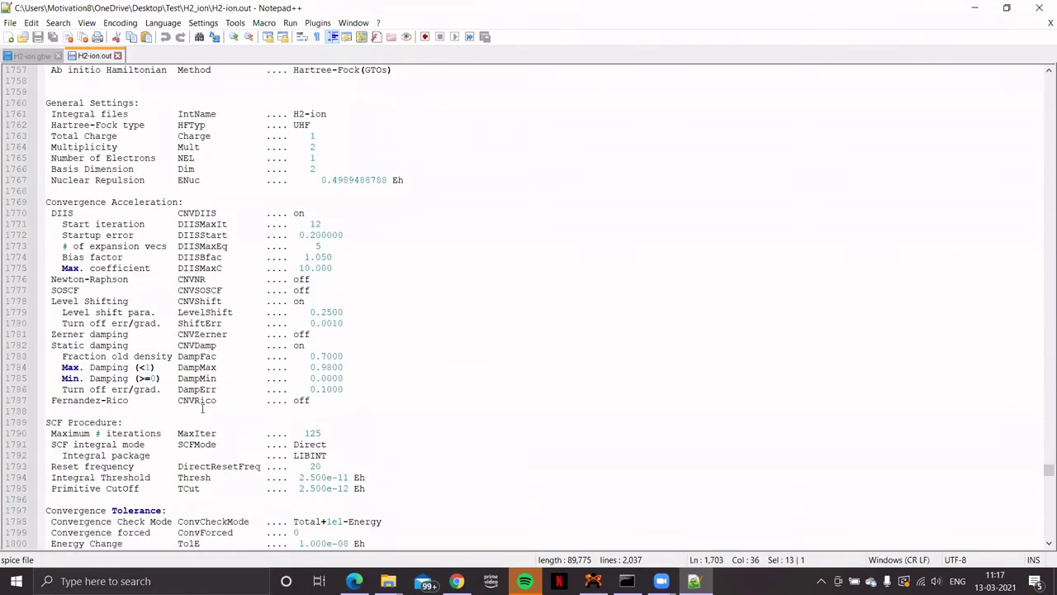
{"action": "scroll", "coordinate": [202, 407], "scroll_direction": "down", "scroll_amount": 10}
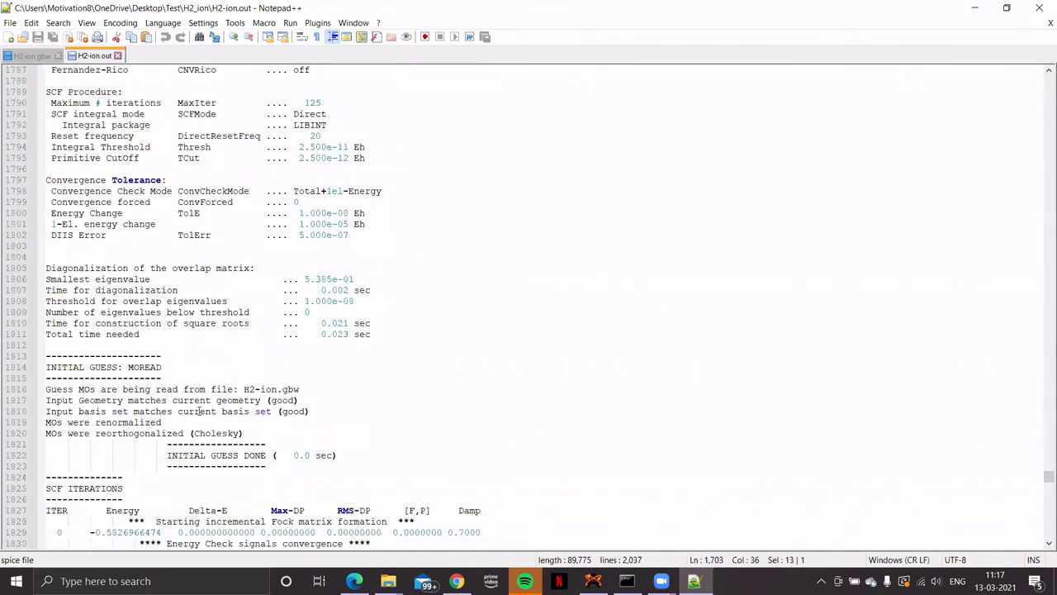
{"action": "scroll", "coordinate": [194, 408], "scroll_direction": "down", "scroll_amount": 9}
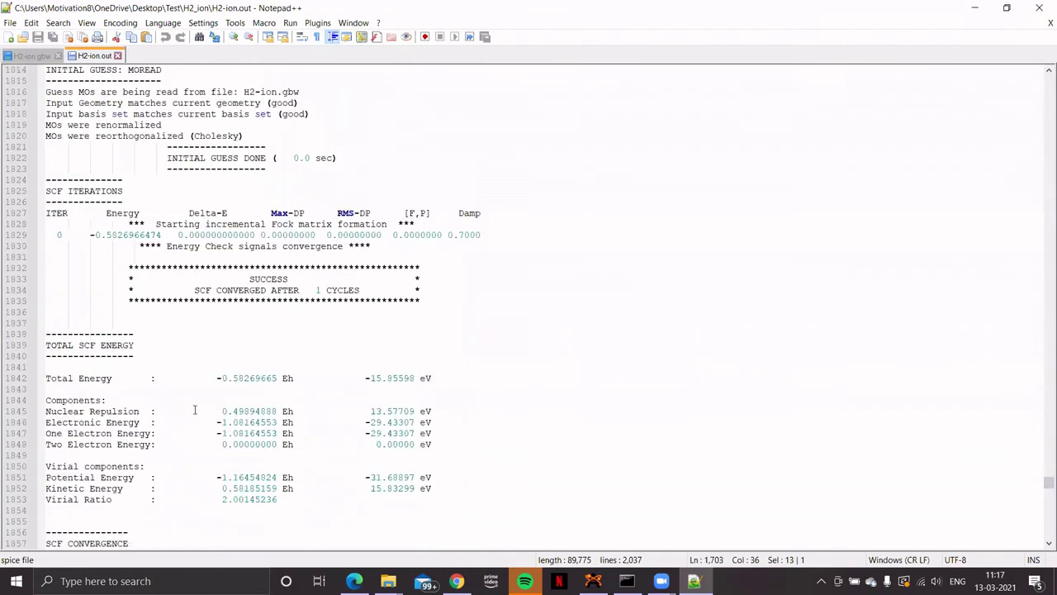
{"action": "scroll", "coordinate": [441, 396], "scroll_direction": "down", "scroll_amount": 4}
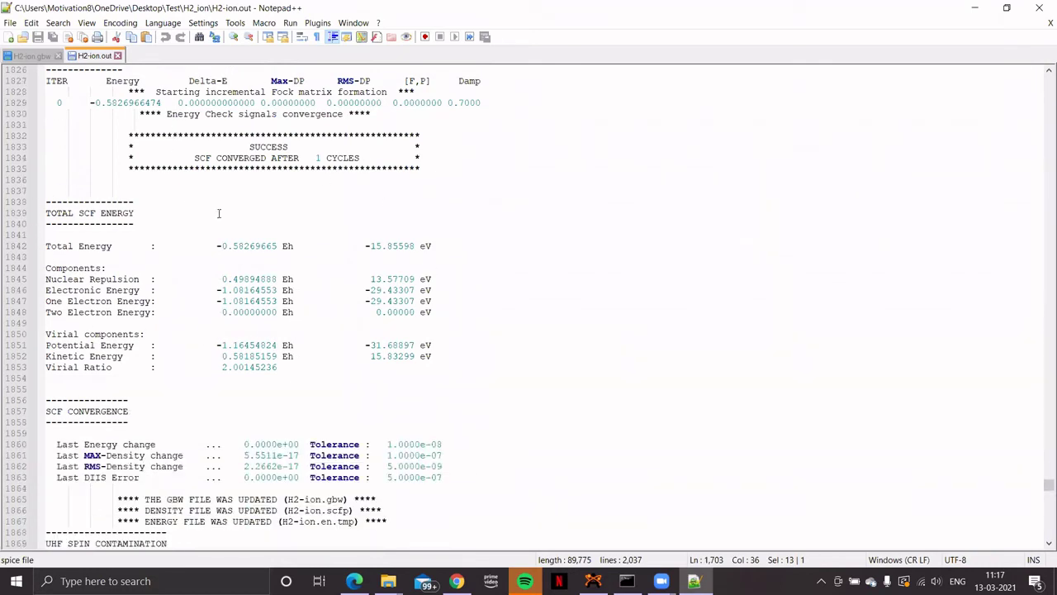
{"action": "left_click", "coordinate": [366, 246]}
{"action": "mouse_move", "coordinate": [366, 247]}
{"action": "left_mouse_down"}
{"action": "mouse_move", "coordinate": [432, 247]}
{"action": "mouse_move", "coordinate": [366, 250]}
{"action": "left_mouse_up"}
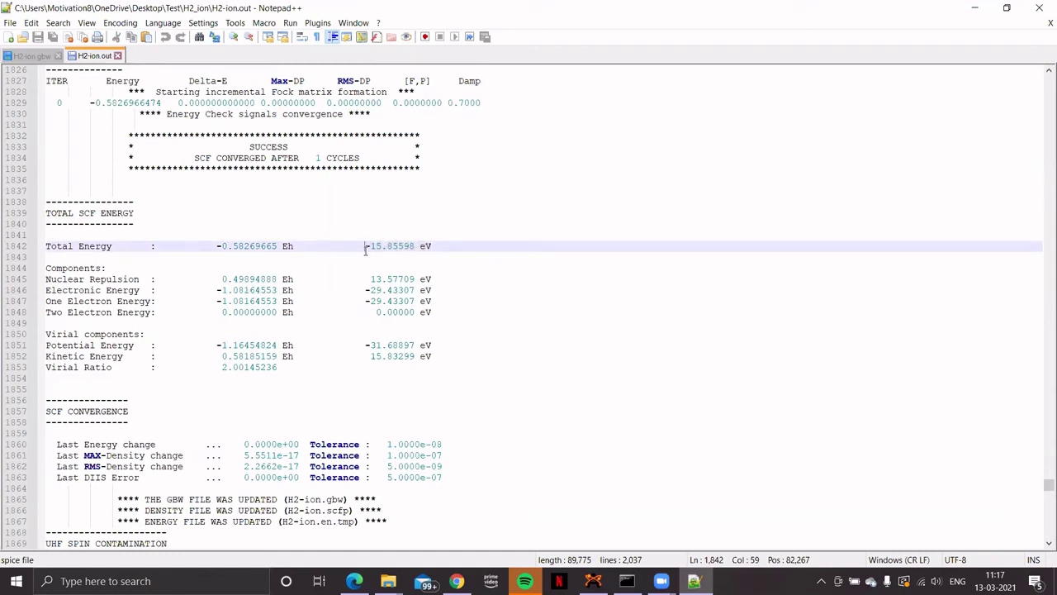
{"action": "left_click_drag", "start_coordinate": [366, 249], "coordinate": [432, 246]}
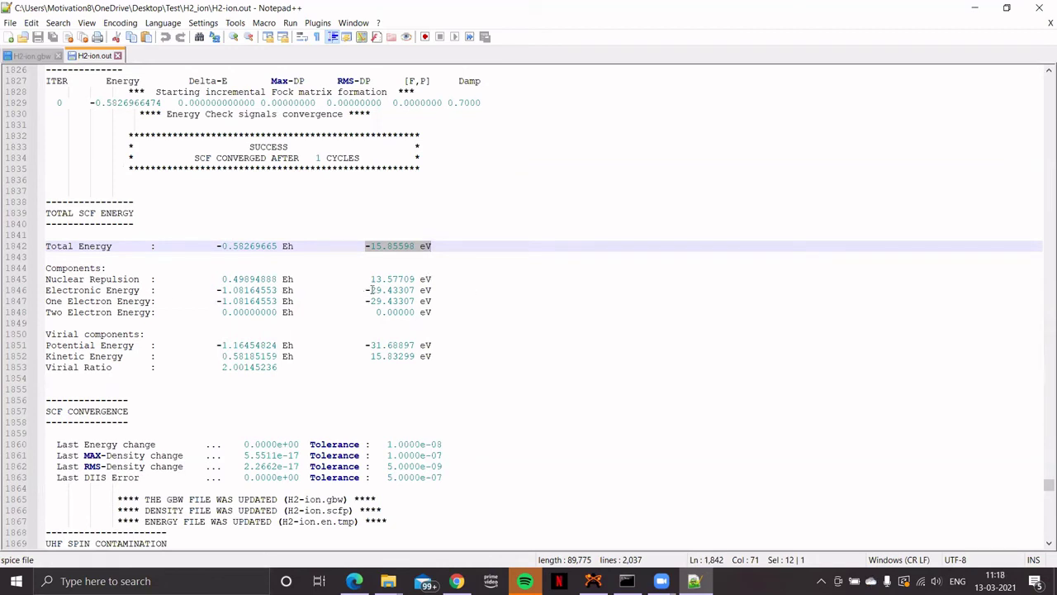
Highlight the electronic energy in eV and mark the one-electron and two-electron energy lines among the energy components.
{"action": "left_click_drag", "start_coordinate": [365, 291], "coordinate": [433, 290]}
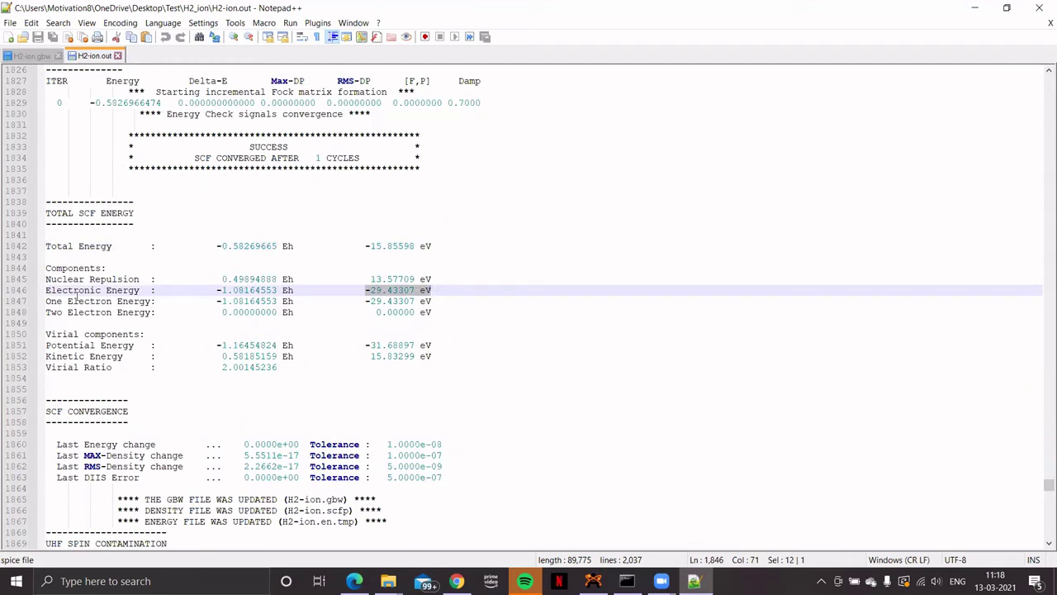
{"action": "left_click", "coordinate": [138, 302]}
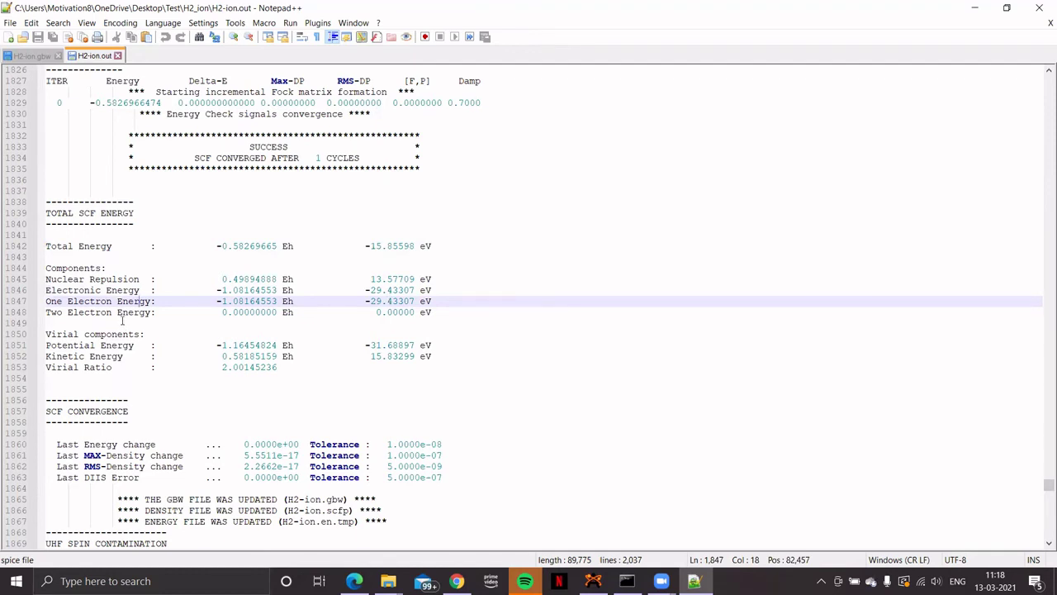
{"action": "left_click", "coordinate": [116, 313]}
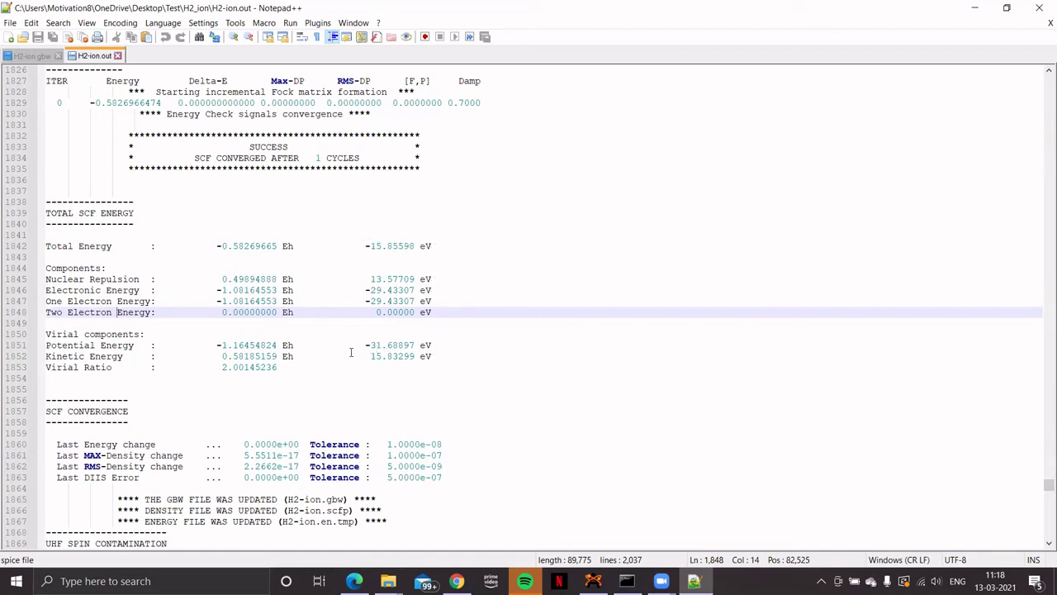
Examine the potential and kinetic energies in the virial components and highlight the total energy in eV for comparison.
{"action": "left_click", "coordinate": [430, 347]}
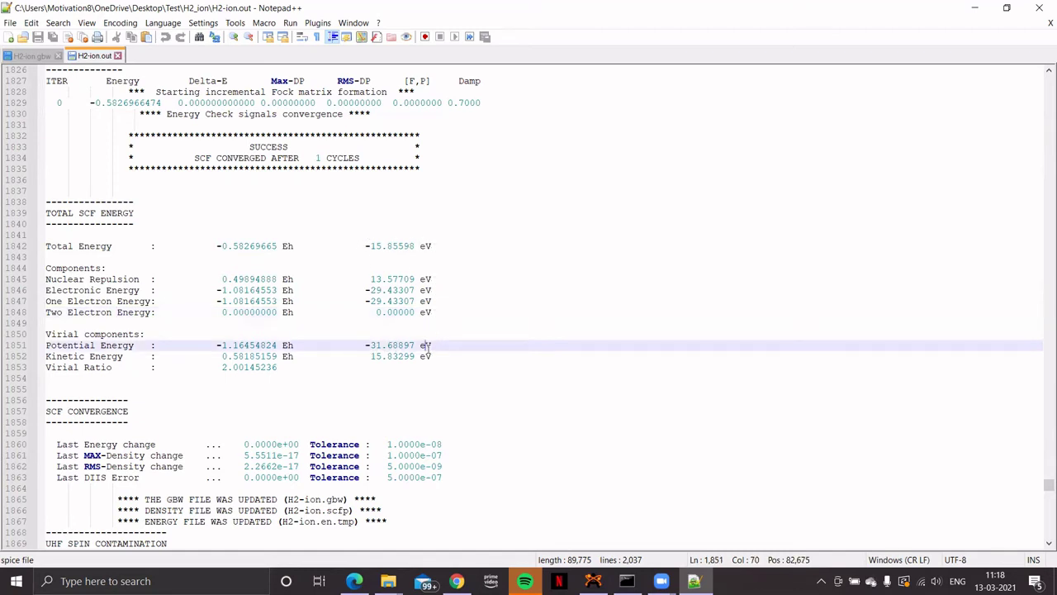
{"action": "left_click", "coordinate": [133, 356]}
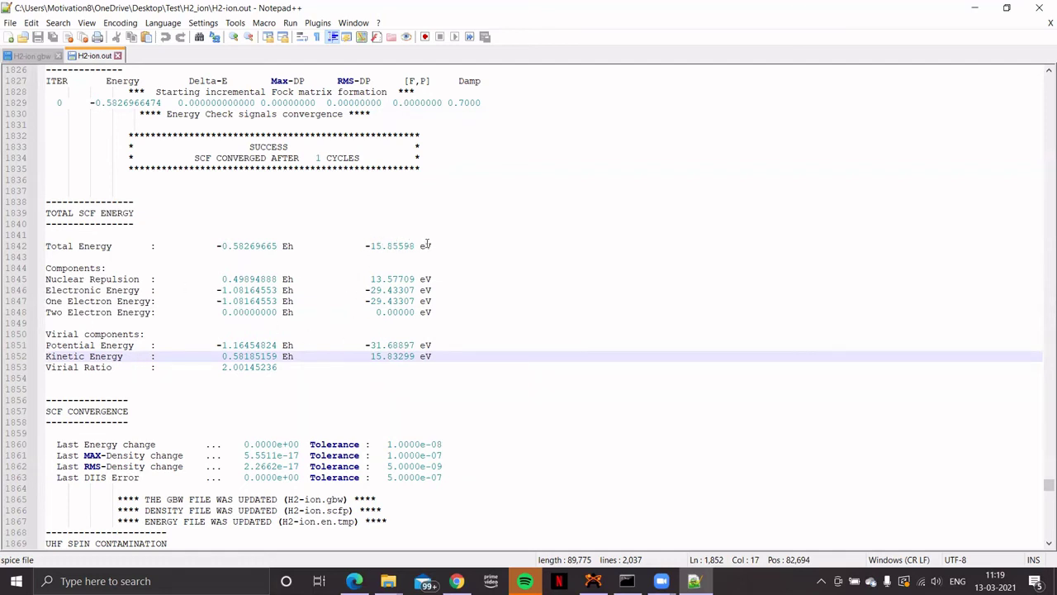
{"action": "left_click", "coordinate": [367, 344]}
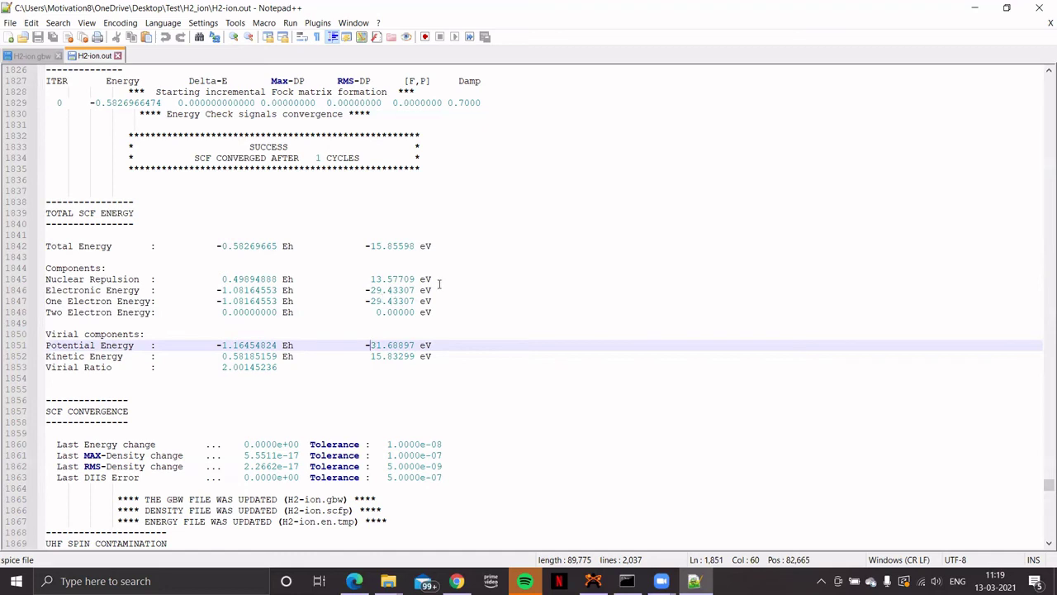
{"action": "left_click", "coordinate": [386, 357]}
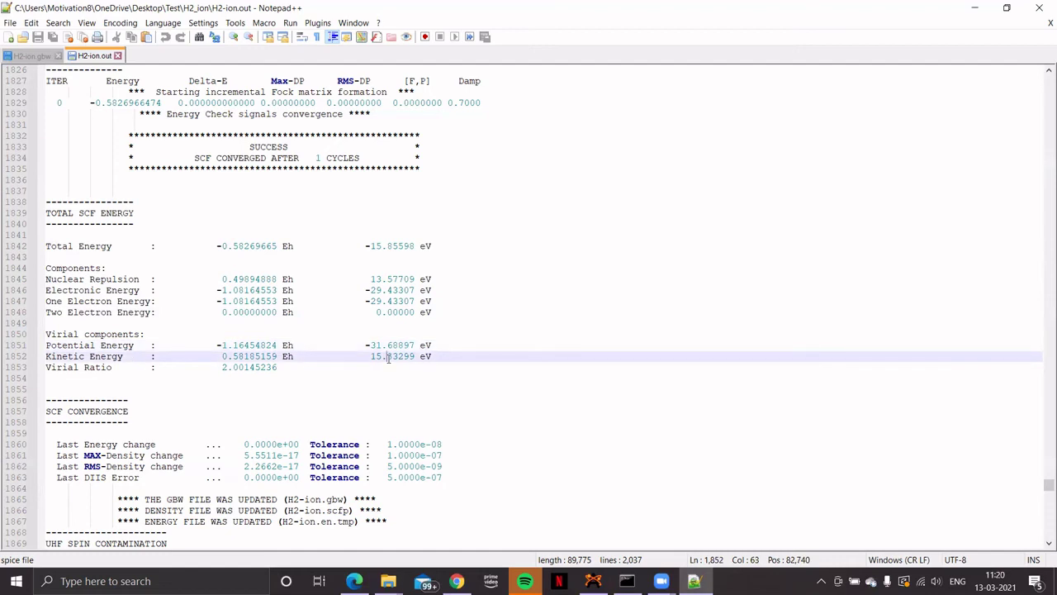
{"action": "left_click_drag", "start_coordinate": [365, 245], "coordinate": [431, 246]}
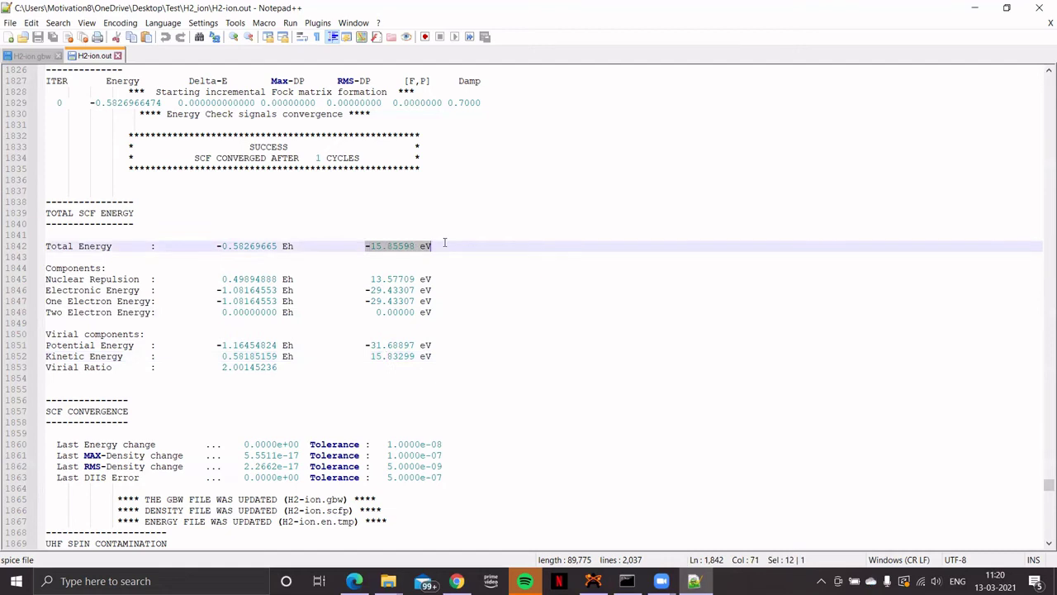
Move past the SCF convergence and spin contamination sections to the orbital energies and Mulliken population analysis.
{"action": "scroll", "coordinate": [444, 242], "scroll_direction": "down", "scroll_amount": 6}
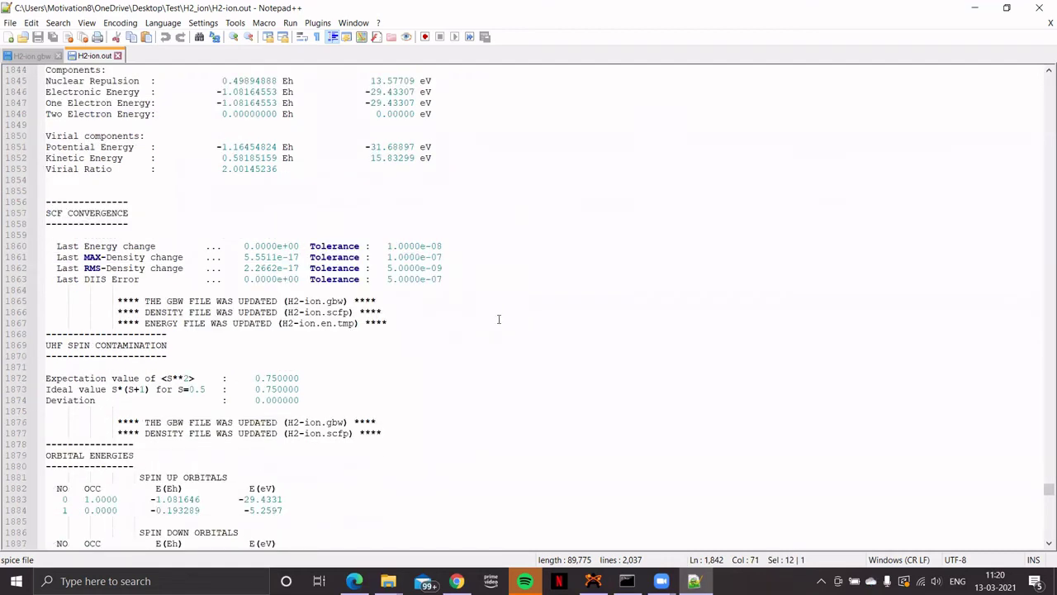
{"action": "scroll", "coordinate": [498, 319], "scroll_direction": "down", "scroll_amount": 4}
{"action": "scroll", "coordinate": [502, 321], "scroll_direction": "down", "scroll_amount": 7}
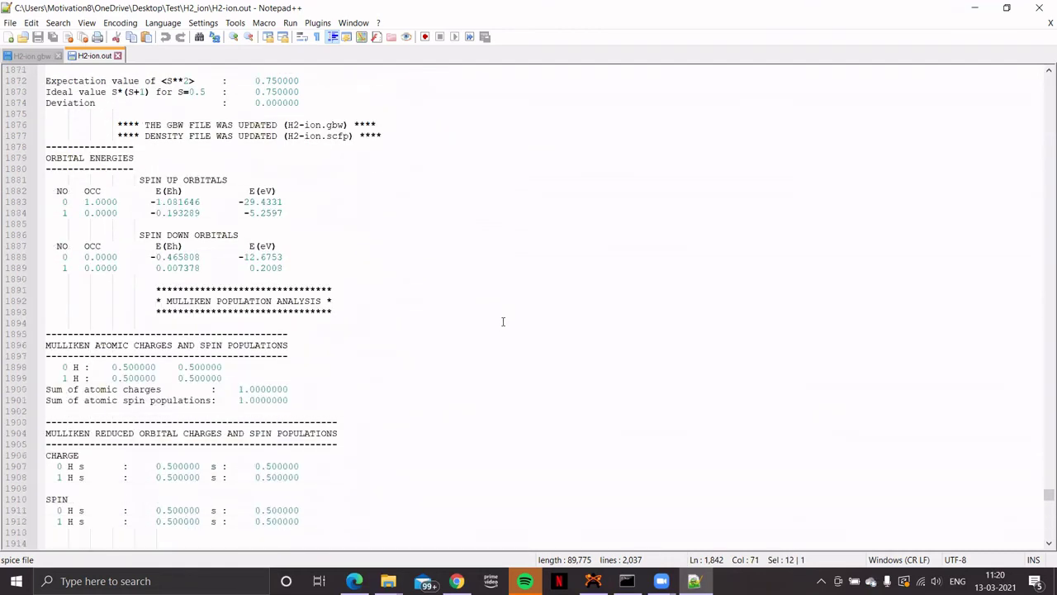
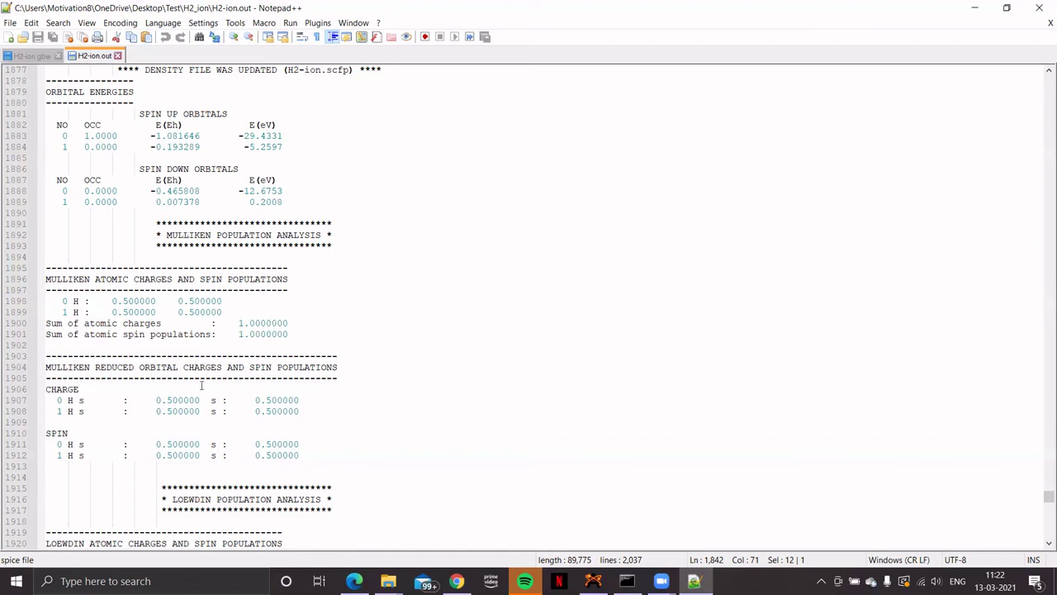
Go through the Mulliken reduced, Loewdin and Mayer population analyses and highlight the Mayer bond order between the two hydrogen atoms.
{"action": "scroll", "coordinate": [216, 481], "scroll_direction": "down", "scroll_amount": 1}
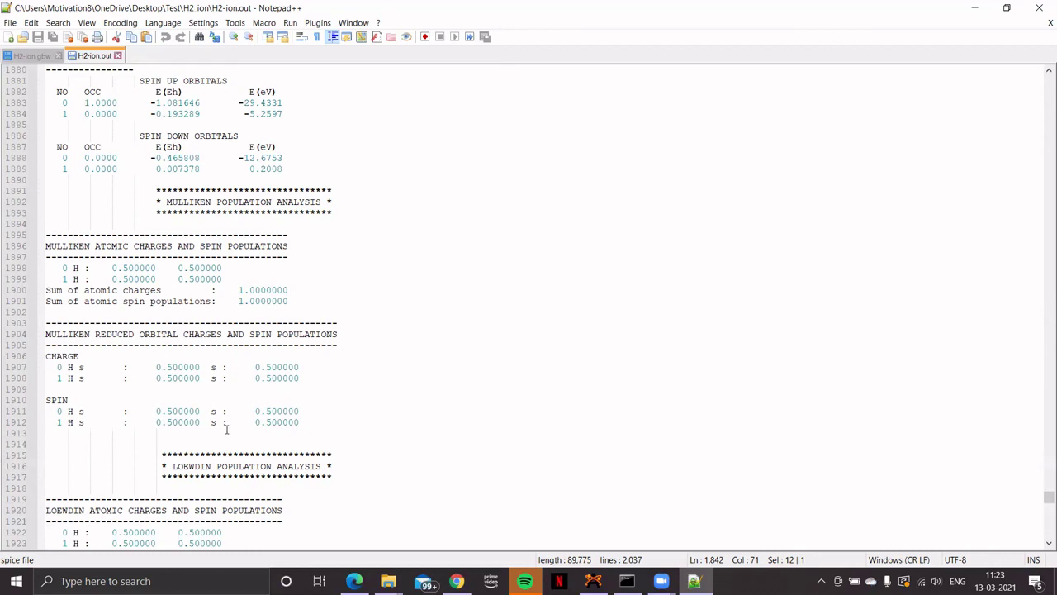
{"action": "scroll", "coordinate": [226, 428], "scroll_direction": "down", "scroll_amount": 6}
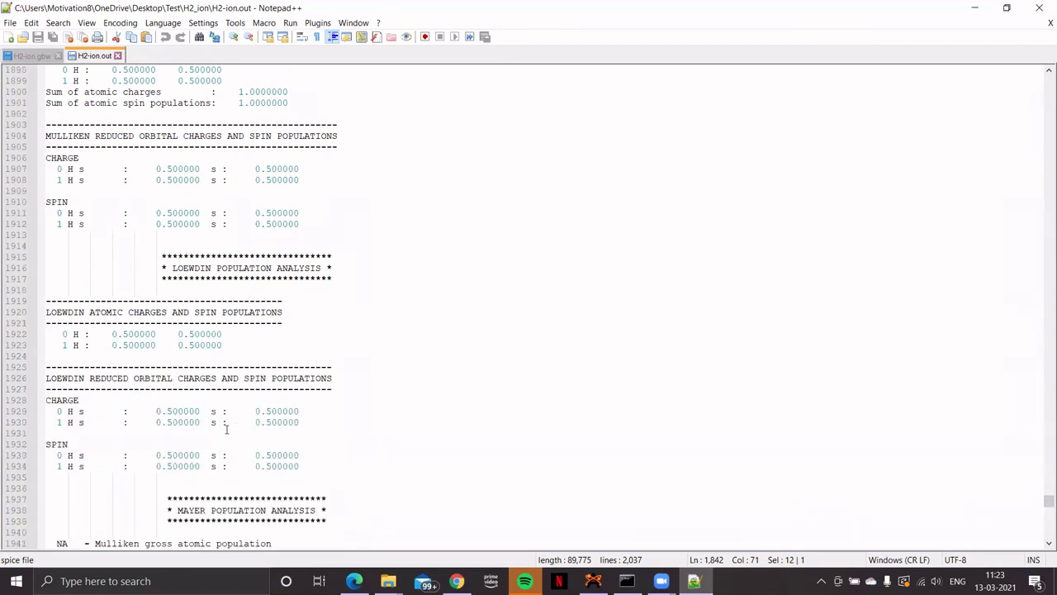
{"action": "scroll", "coordinate": [195, 425], "scroll_direction": "down", "scroll_amount": 1}
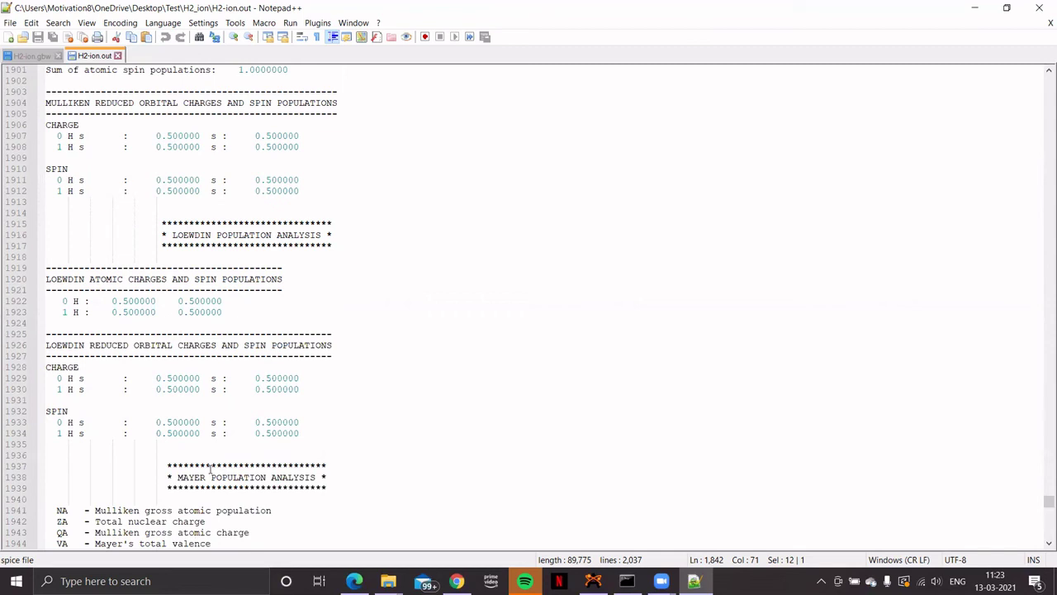
{"action": "scroll", "coordinate": [211, 469], "scroll_direction": "down", "scroll_amount": 1}
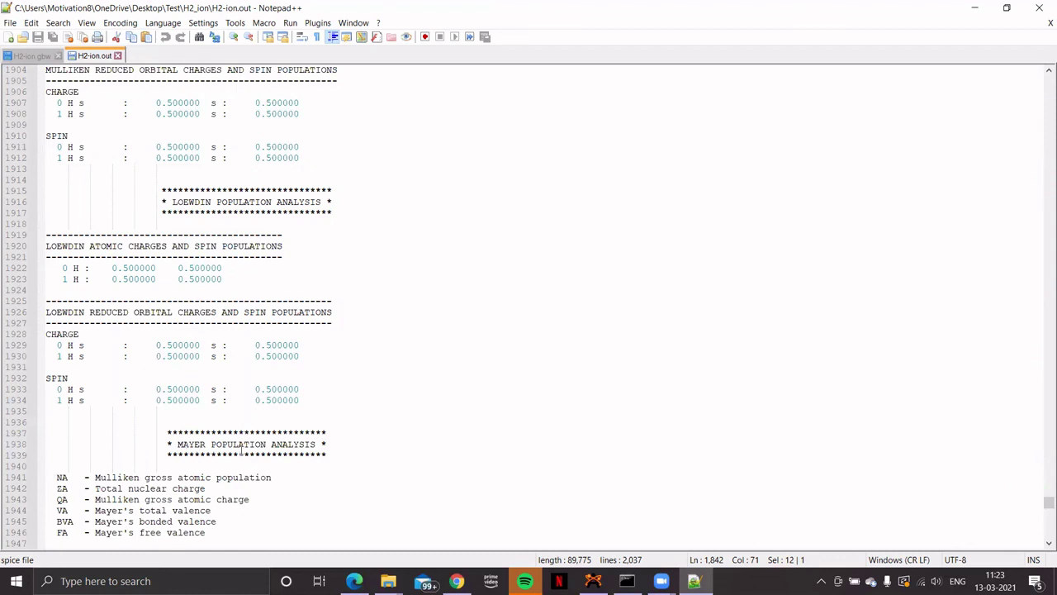
{"action": "scroll", "coordinate": [233, 457], "scroll_direction": "down", "scroll_amount": 3}
{"action": "scroll", "coordinate": [233, 456], "scroll_direction": "down", "scroll_amount": 1}
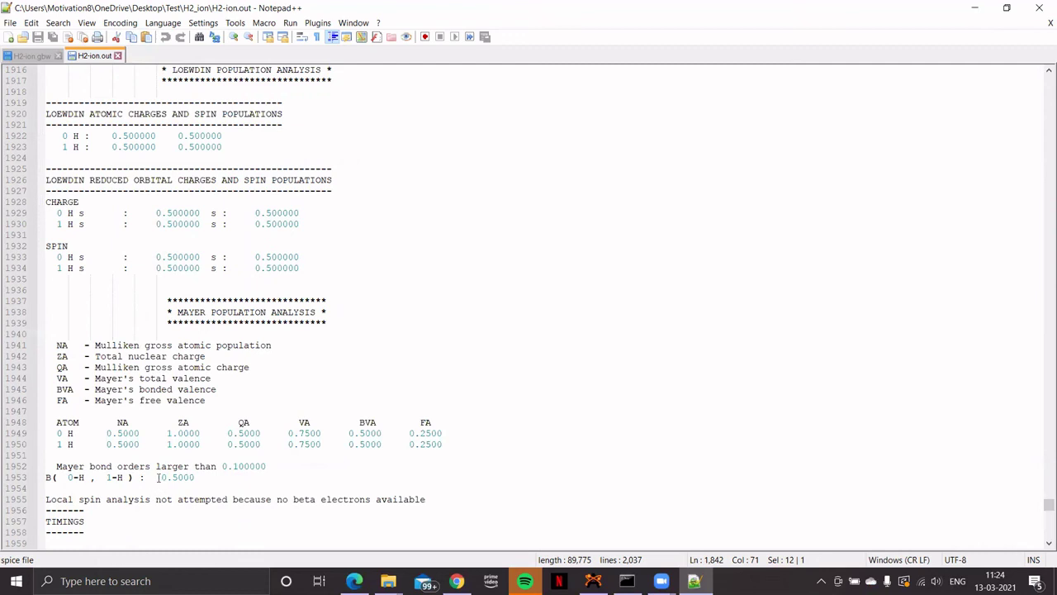
{"action": "left_click", "coordinate": [161, 477]}
{"action": "left_click_drag", "start_coordinate": [161, 477], "coordinate": [199, 480]}
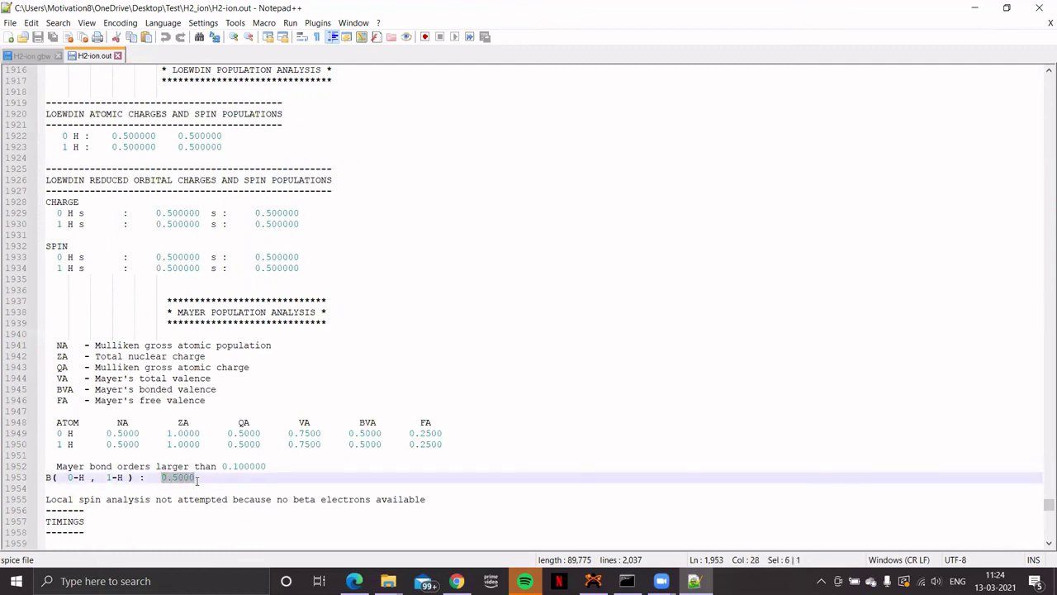
Examine the SCF timings, the final single point energy and the electric properties down to the dipole moment.
{"action": "scroll", "coordinate": [251, 468], "scroll_direction": "down", "scroll_amount": 5}
{"action": "scroll", "coordinate": [251, 468], "scroll_direction": "down", "scroll_amount": 6}
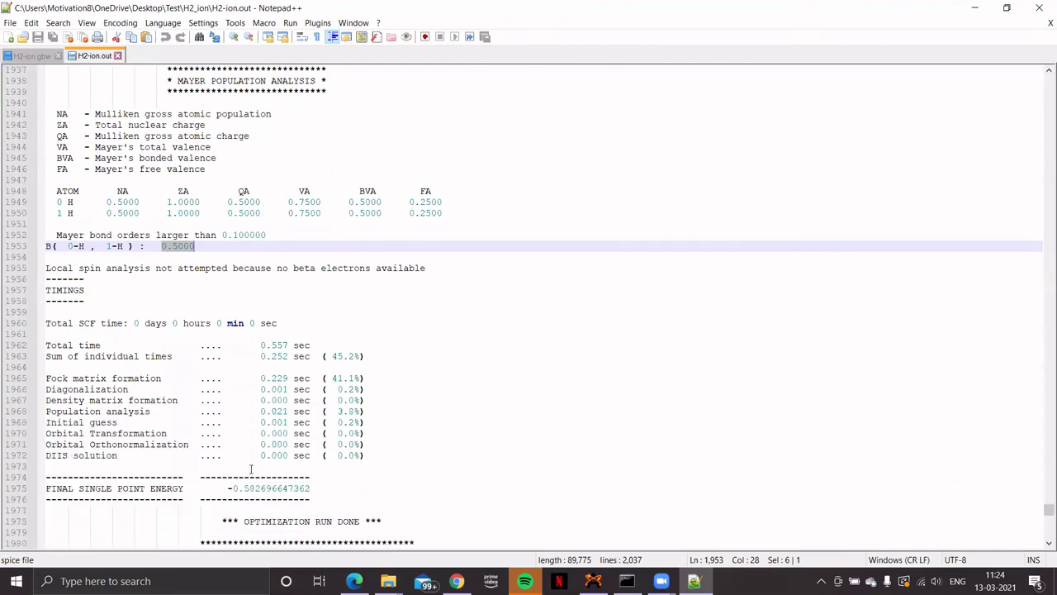
{"action": "scroll", "coordinate": [248, 466], "scroll_direction": "down", "scroll_amount": 3}
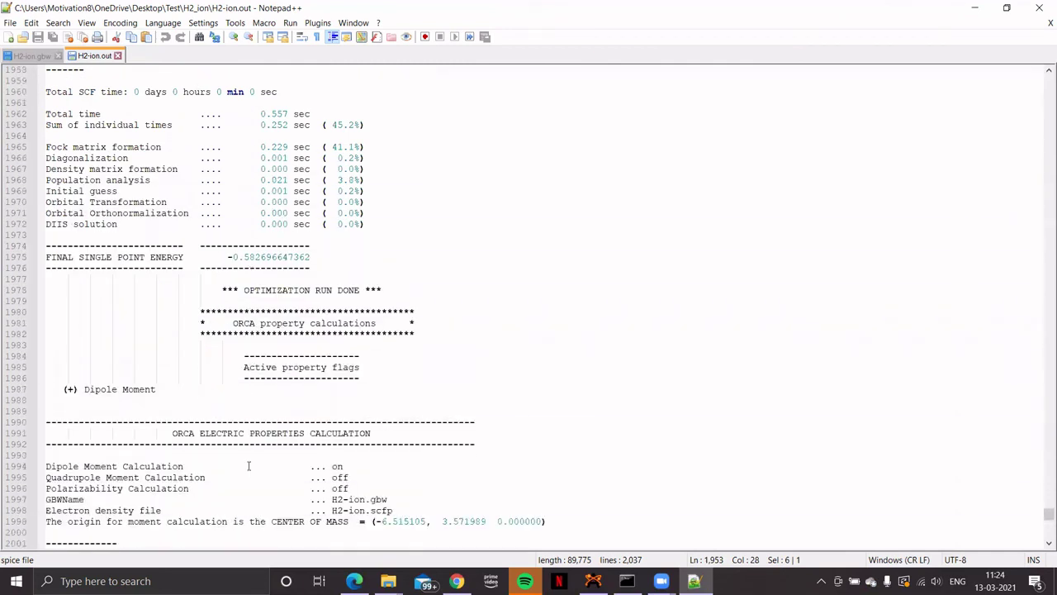
{"action": "scroll", "coordinate": [248, 466], "scroll_direction": "down", "scroll_amount": 2}
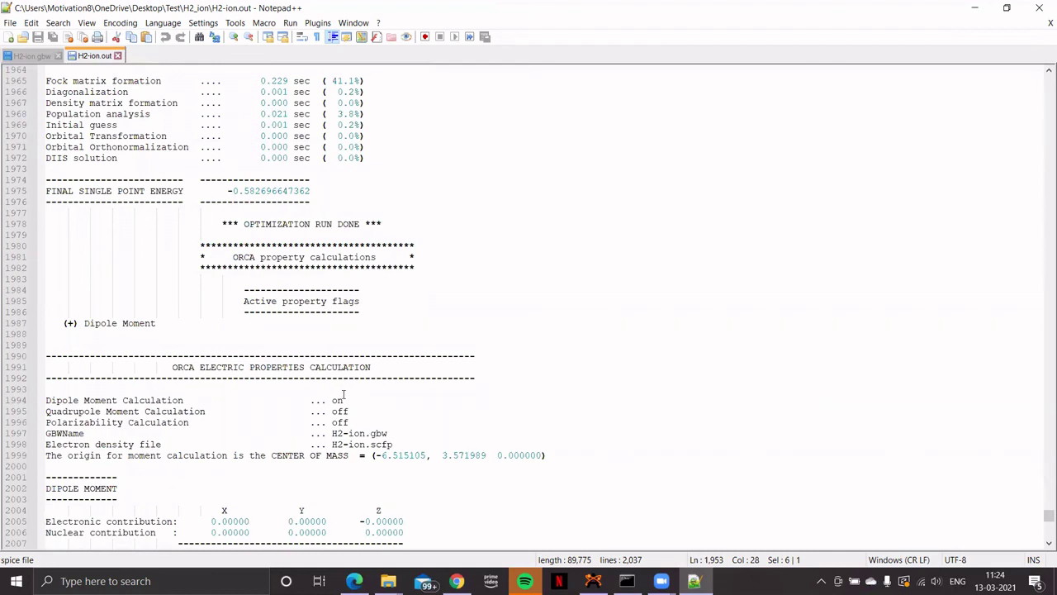
{"action": "scroll", "coordinate": [343, 392], "scroll_direction": "down", "scroll_amount": 1}
{"action": "scroll", "coordinate": [387, 440], "scroll_direction": "down", "scroll_amount": 2}
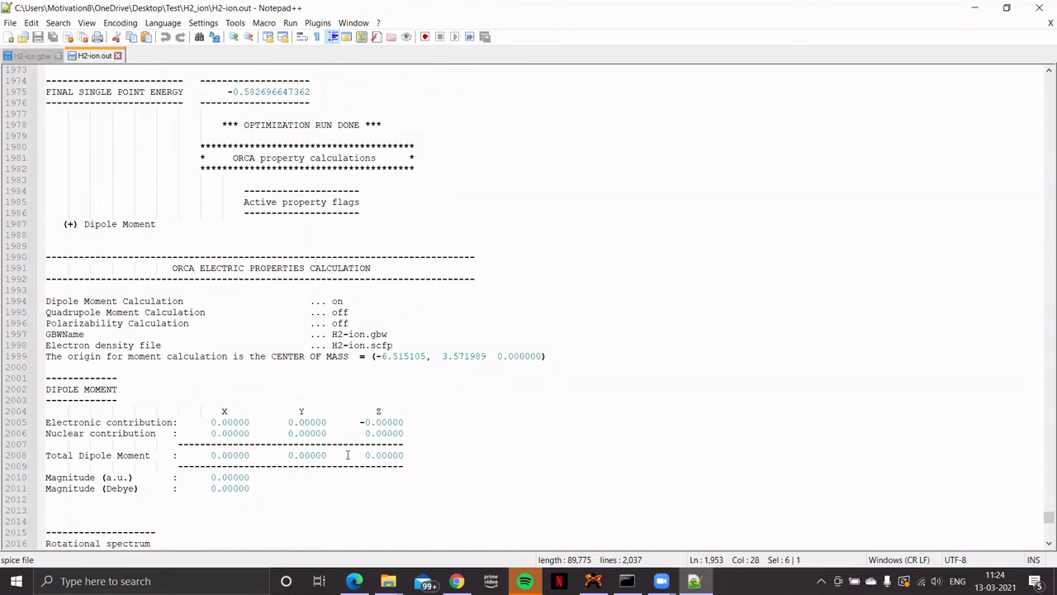
{"action": "scroll", "coordinate": [347, 454], "scroll_direction": "down", "scroll_amount": 2}
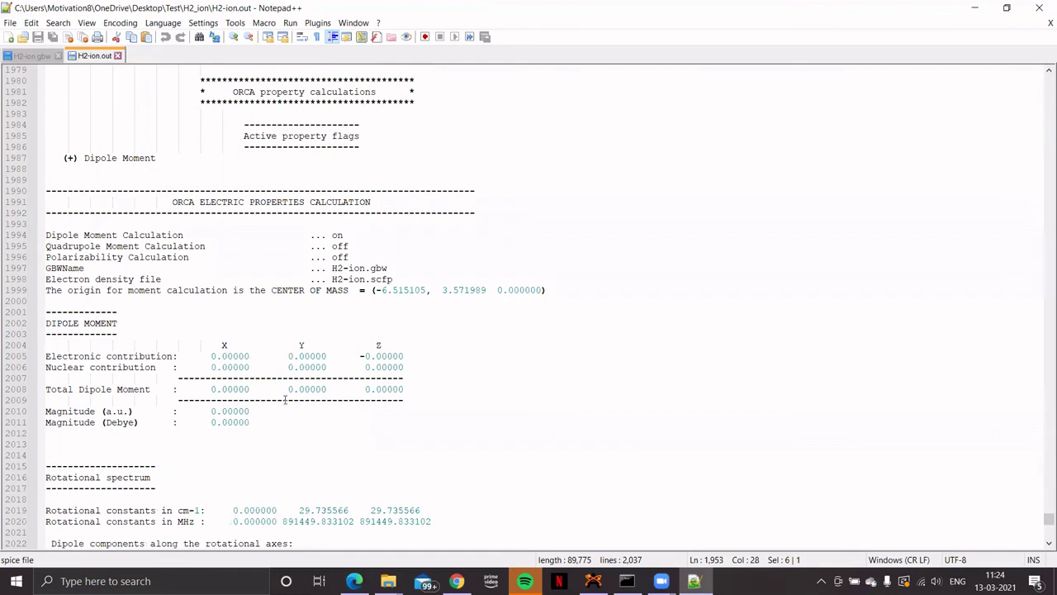
Review the rotational spectrum and module timings, and highlight the ORCA TERMINATED NORMALLY line at the end of the file.
{"action": "scroll", "coordinate": [286, 404], "scroll_direction": "down", "scroll_amount": 2}
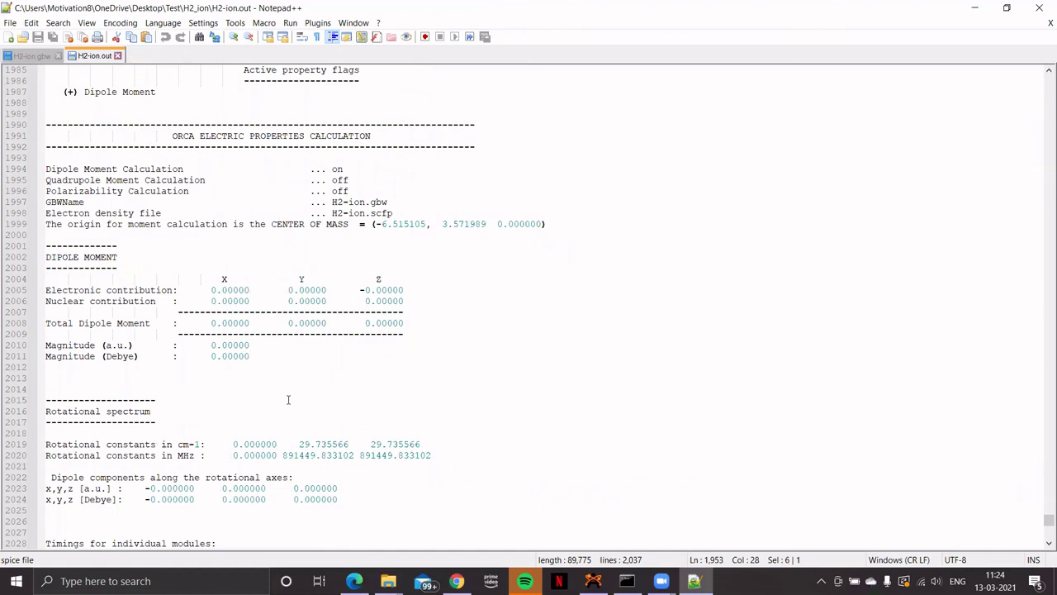
{"action": "scroll", "coordinate": [289, 399], "scroll_direction": "down", "scroll_amount": 6}
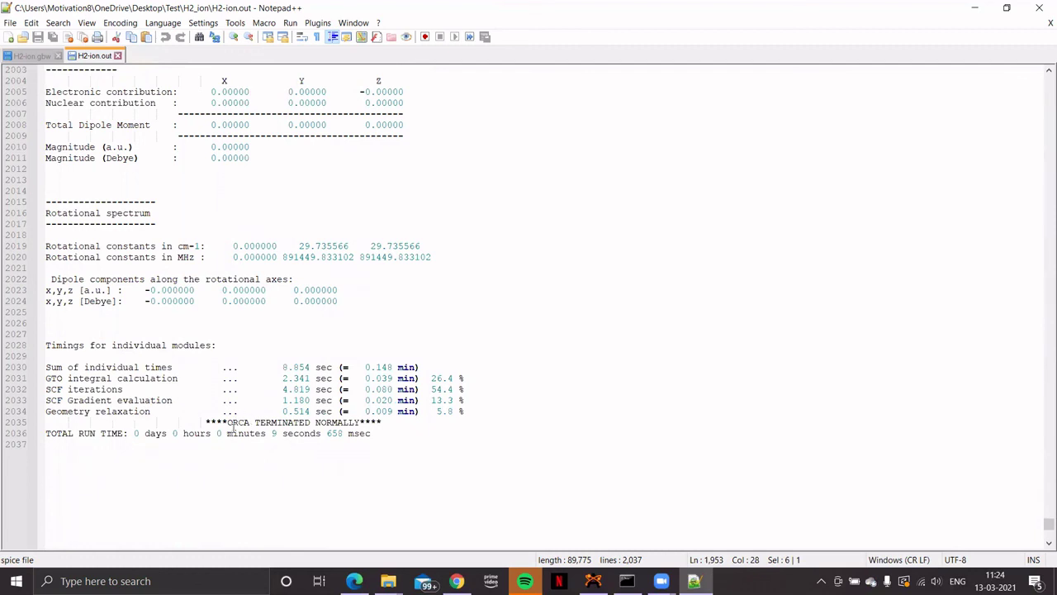
{"action": "double_click", "coordinate": [239, 422]}
{"action": "left_click_drag", "start_coordinate": [250, 422], "coordinate": [366, 422]}
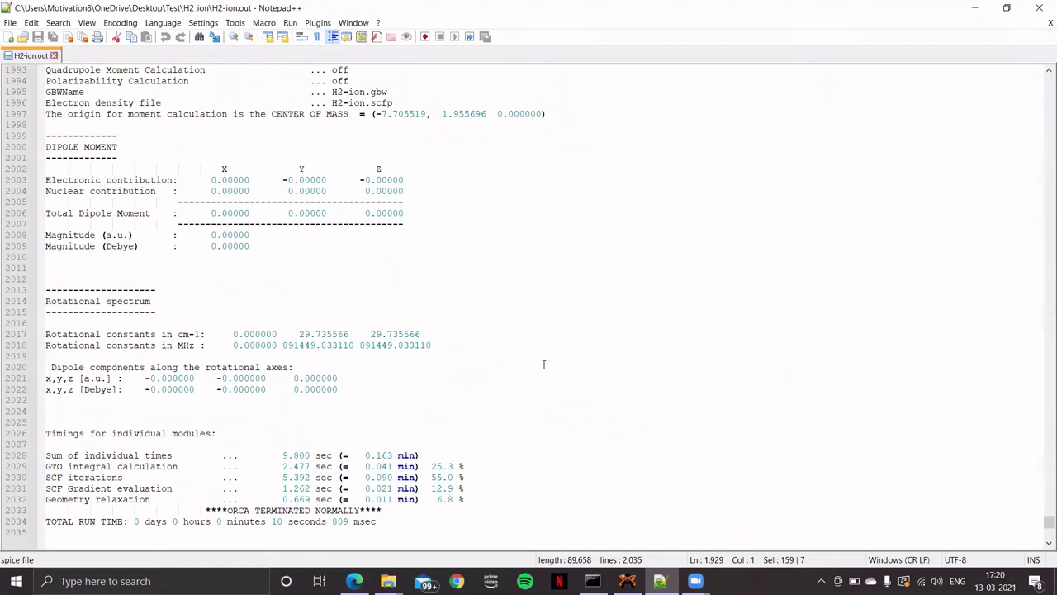
Return to the Total SCF Energy section of H2-ion.out and switch to the Module2_3.pdf slides in Edge.
{"action": "scroll", "coordinate": [544, 362], "scroll_direction": "up", "scroll_amount": 11}
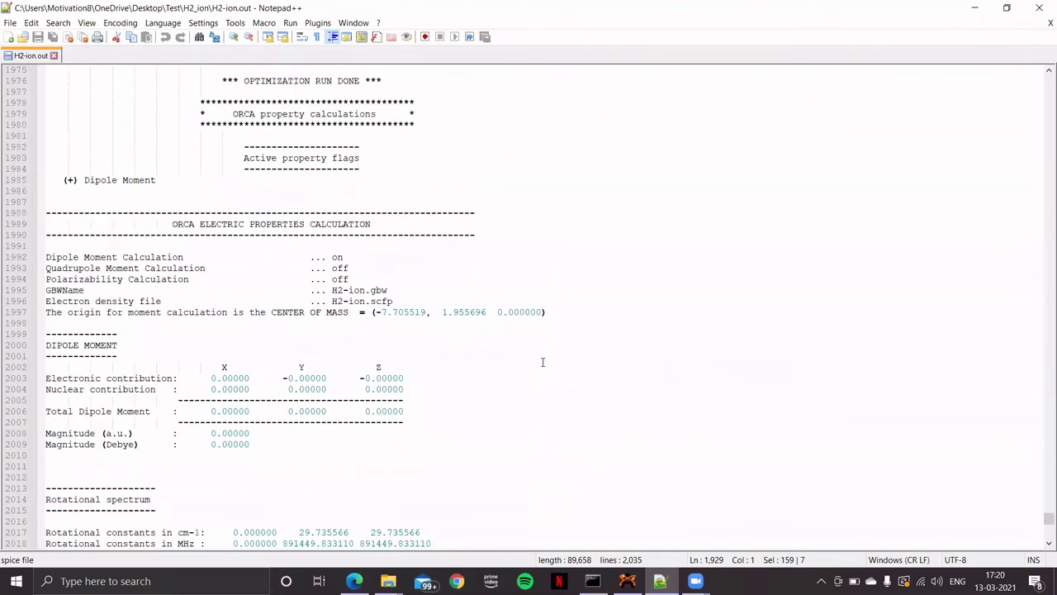
{"action": "scroll", "coordinate": [542, 362], "scroll_direction": "up", "scroll_amount": 8}
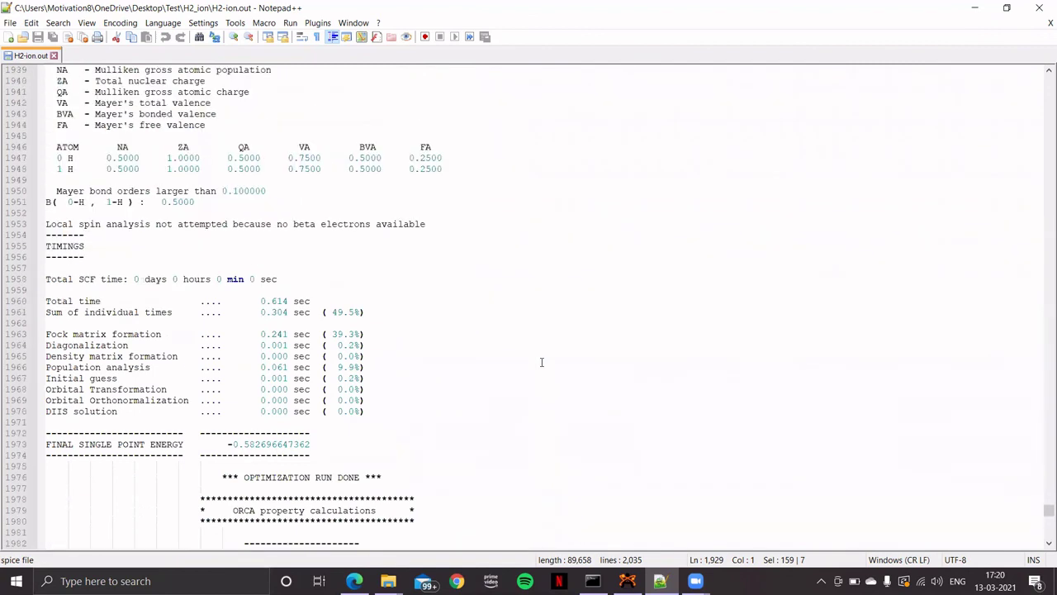
{"action": "scroll", "coordinate": [542, 361], "scroll_direction": "up", "scroll_amount": 3}
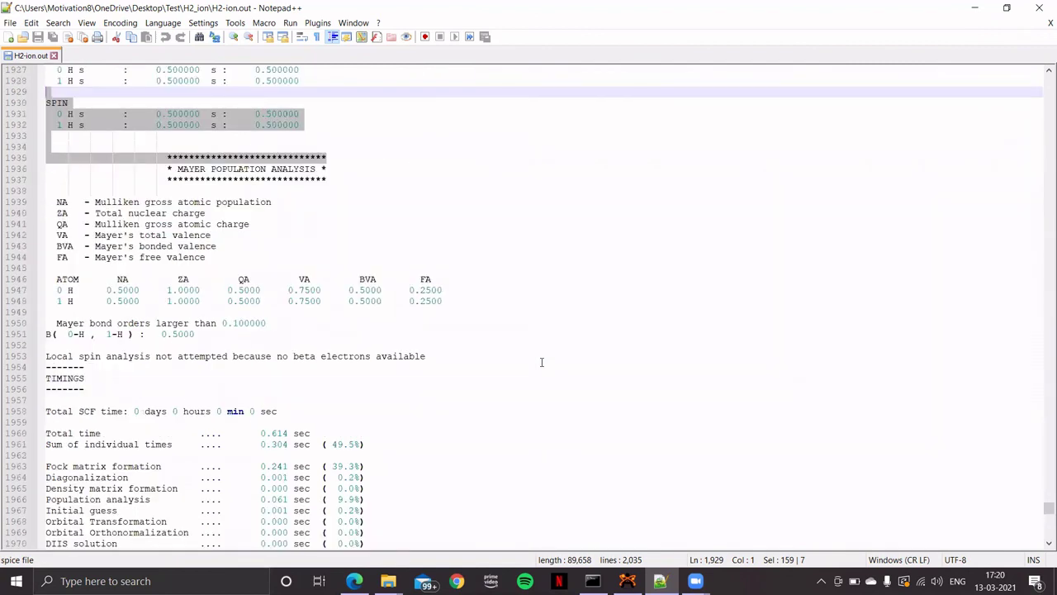
{"action": "scroll", "coordinate": [542, 362], "scroll_direction": "up", "scroll_amount": 1}
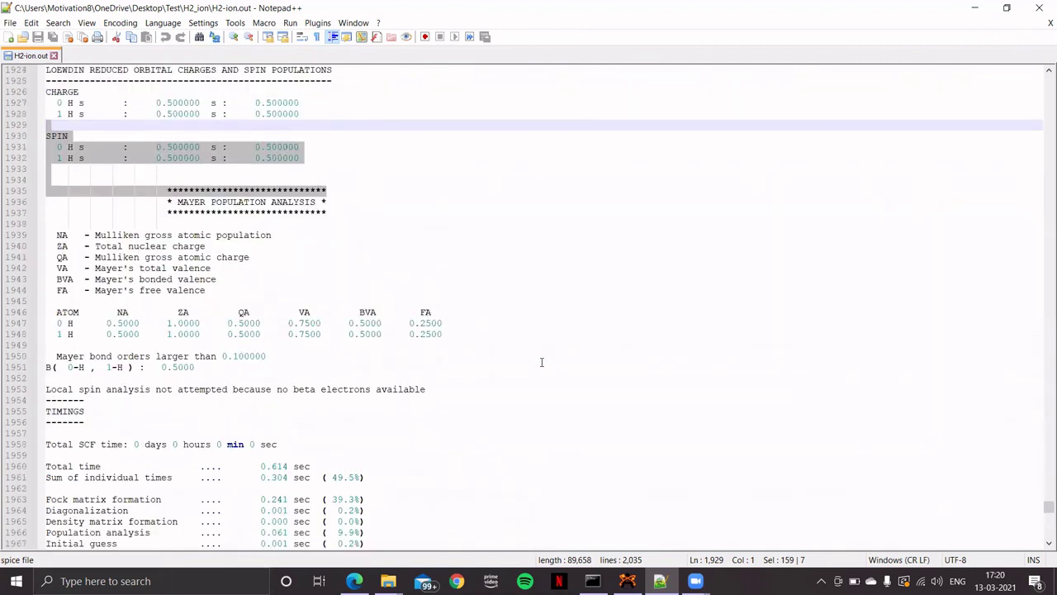
{"action": "scroll", "coordinate": [542, 362], "scroll_direction": "up", "scroll_amount": 2}
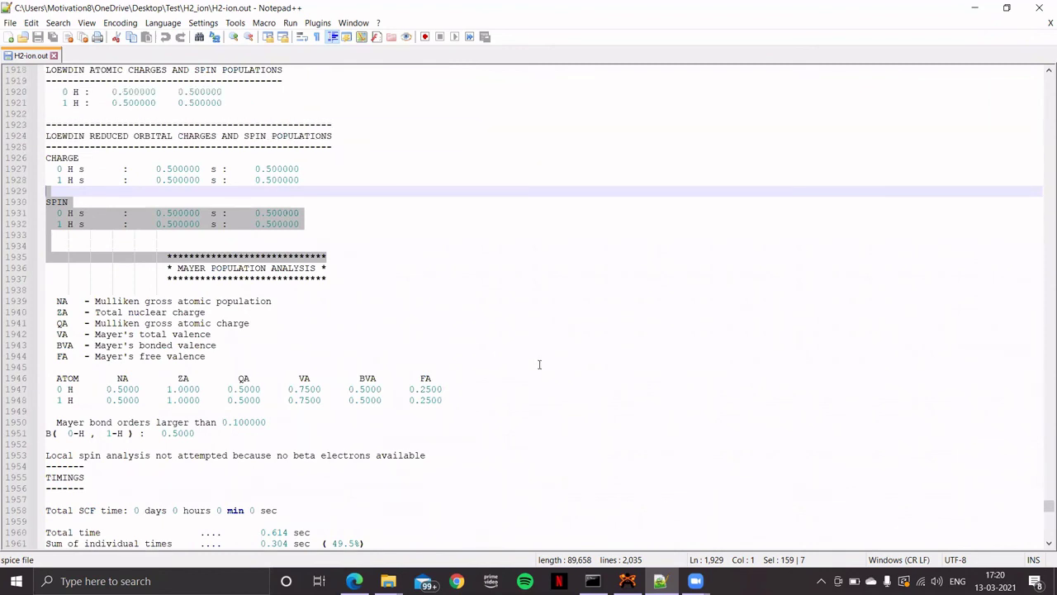
{"action": "scroll", "coordinate": [539, 365], "scroll_direction": "up", "scroll_amount": 5}
{"action": "scroll", "coordinate": [543, 355], "scroll_direction": "up", "scroll_amount": 2}
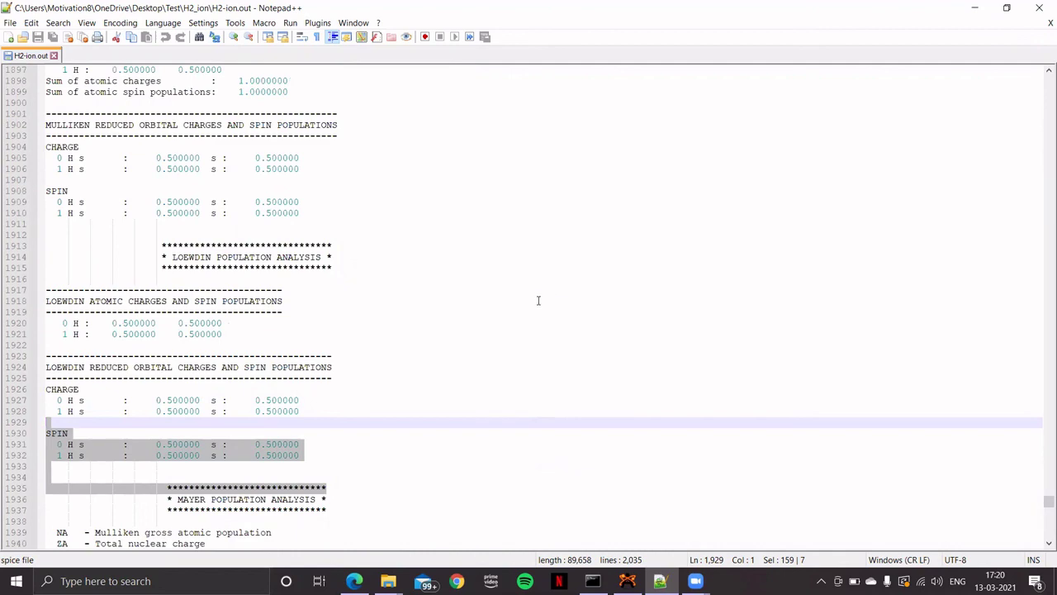
{"action": "scroll", "coordinate": [523, 309], "scroll_direction": "up", "scroll_amount": 16}
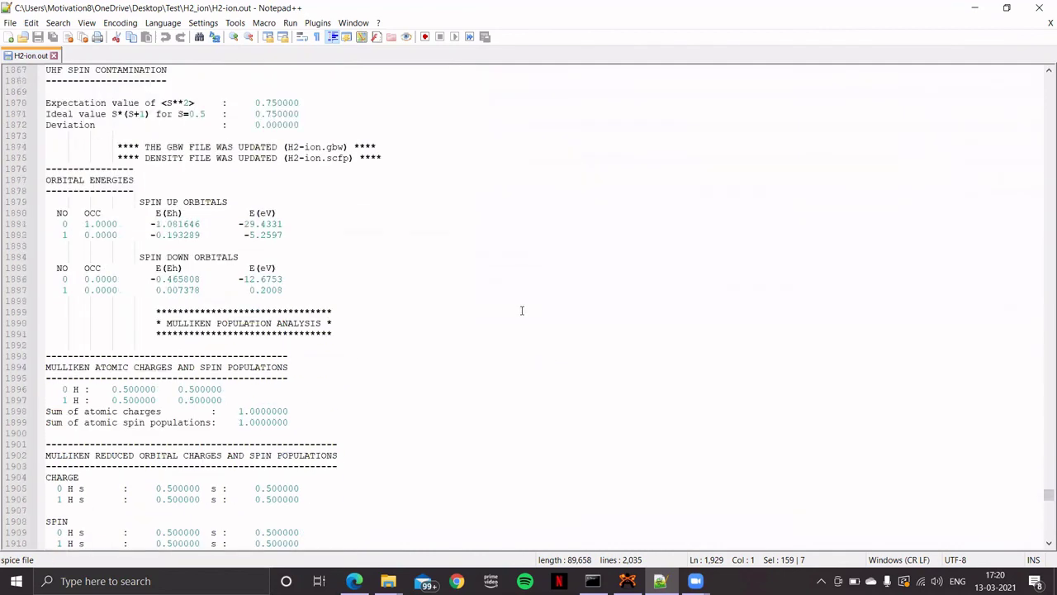
{"action": "scroll", "coordinate": [521, 310], "scroll_direction": "up", "scroll_amount": 7}
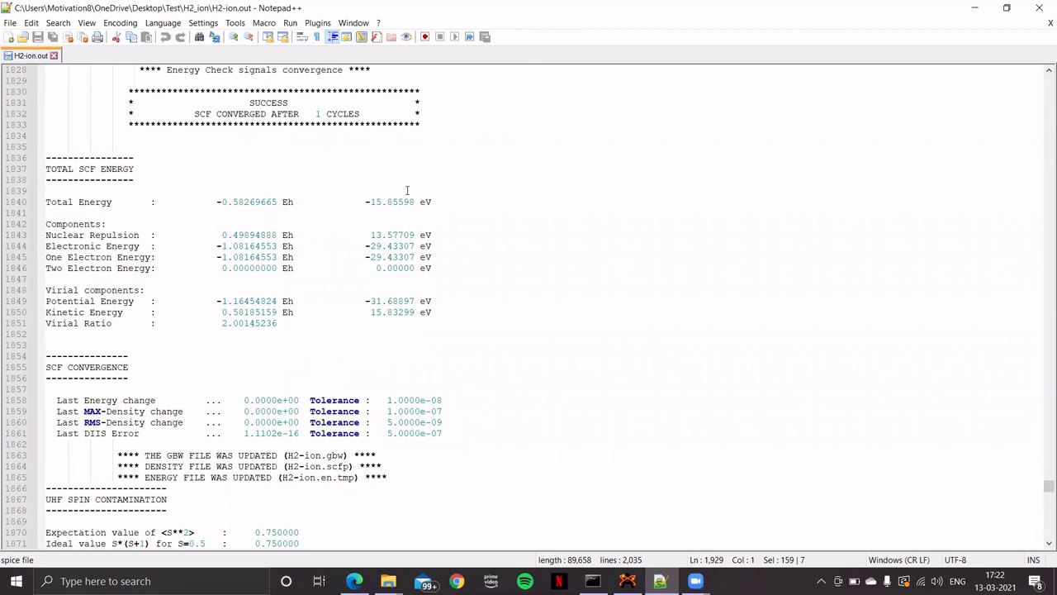
{"action": "left_click", "coordinate": [353, 581]}
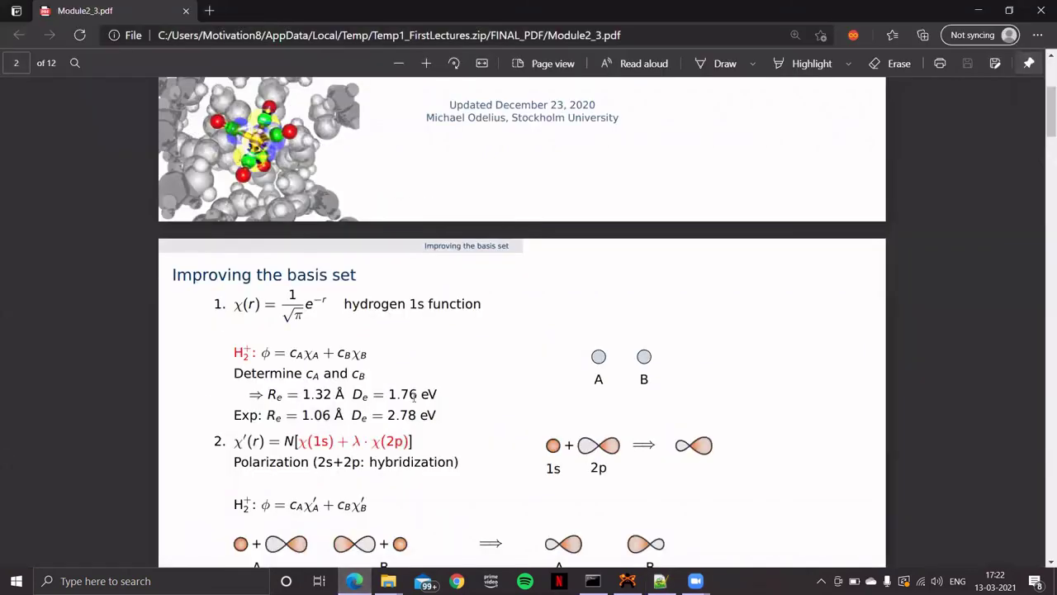